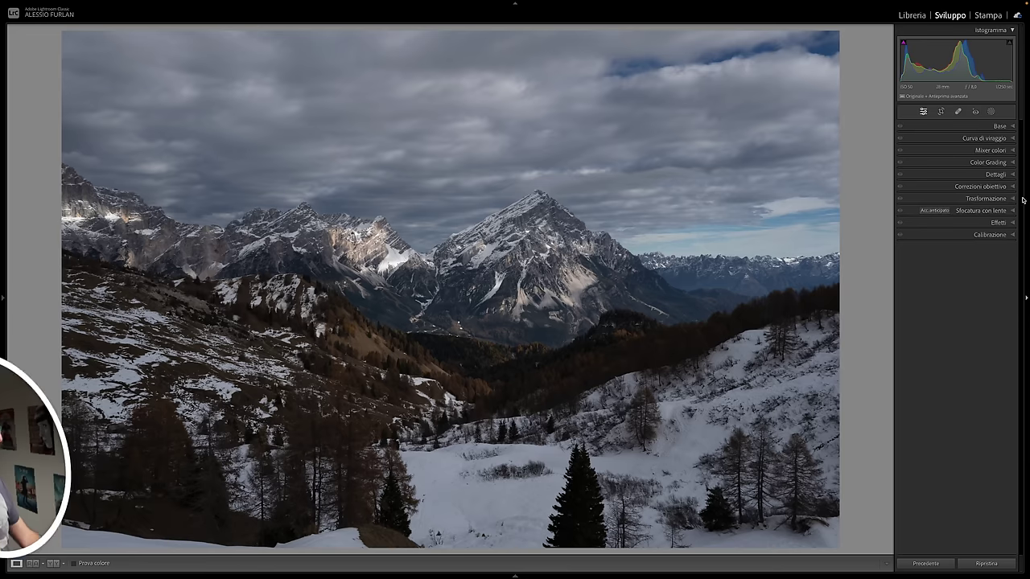
Step: In the Basic panel, raise Contrast to +100 and Exposure to +0.55 on the mountain photo
{"action": "left_click", "coordinate": [1007, 126]}
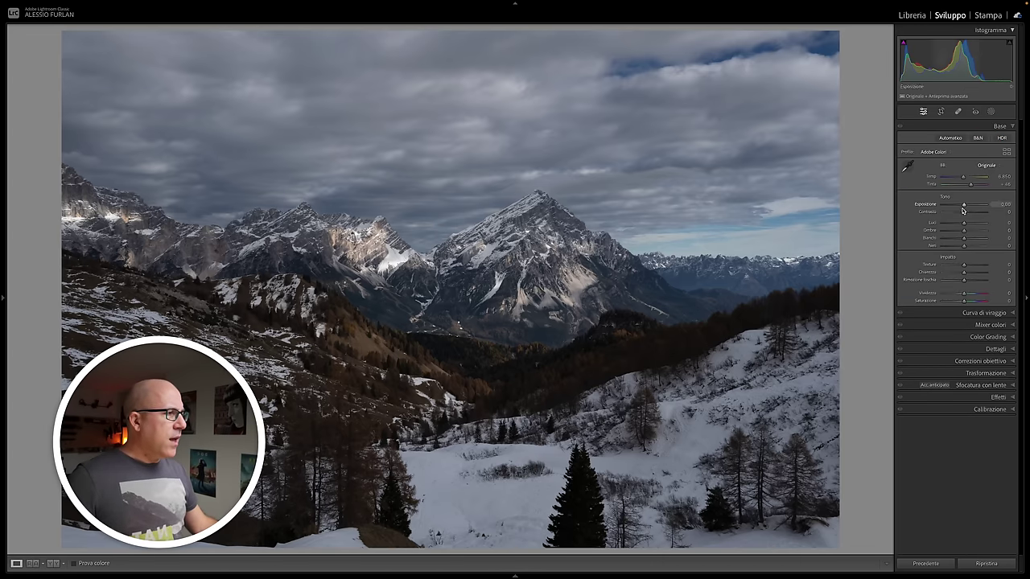
{"action": "left_click_drag", "start_coordinate": [970, 214], "coordinate": [991, 212]}
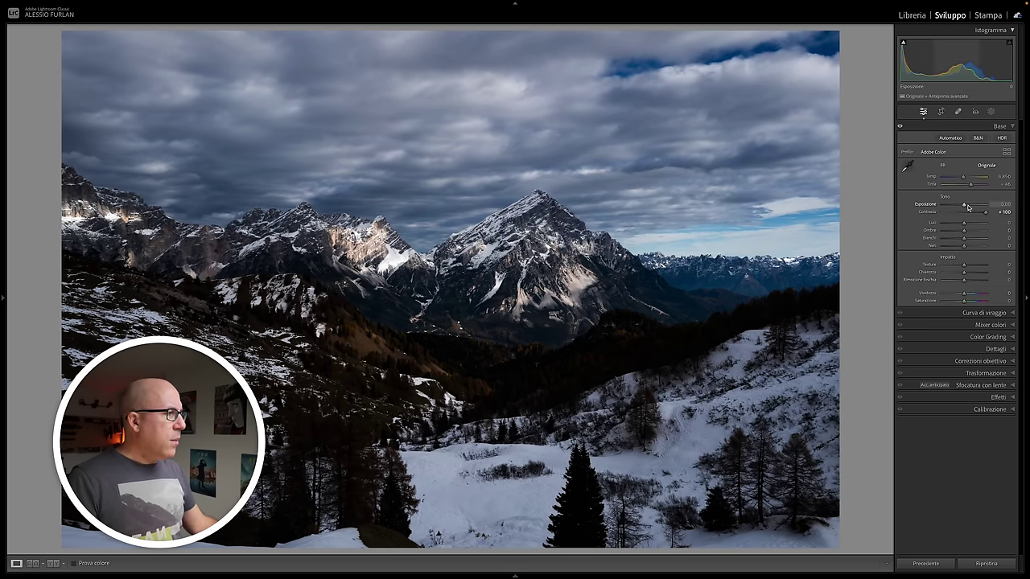
{"action": "left_click_drag", "start_coordinate": [965, 207], "coordinate": [959, 207]}
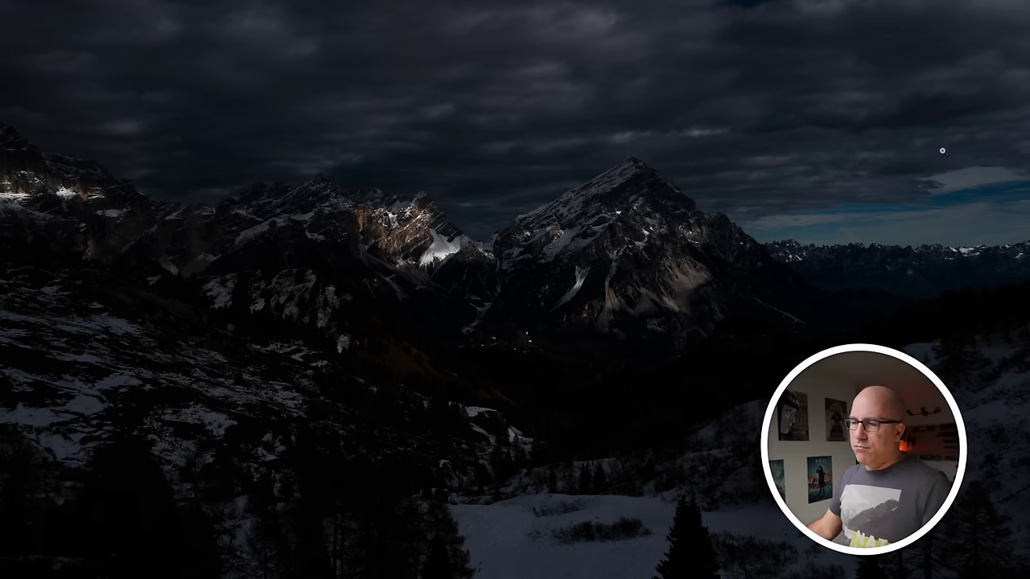
{"action": "left_click_drag", "start_coordinate": [909, 120], "coordinate": [720, 193]}
{"action": "left_click_drag", "start_coordinate": [804, 137], "coordinate": [809, 193]}
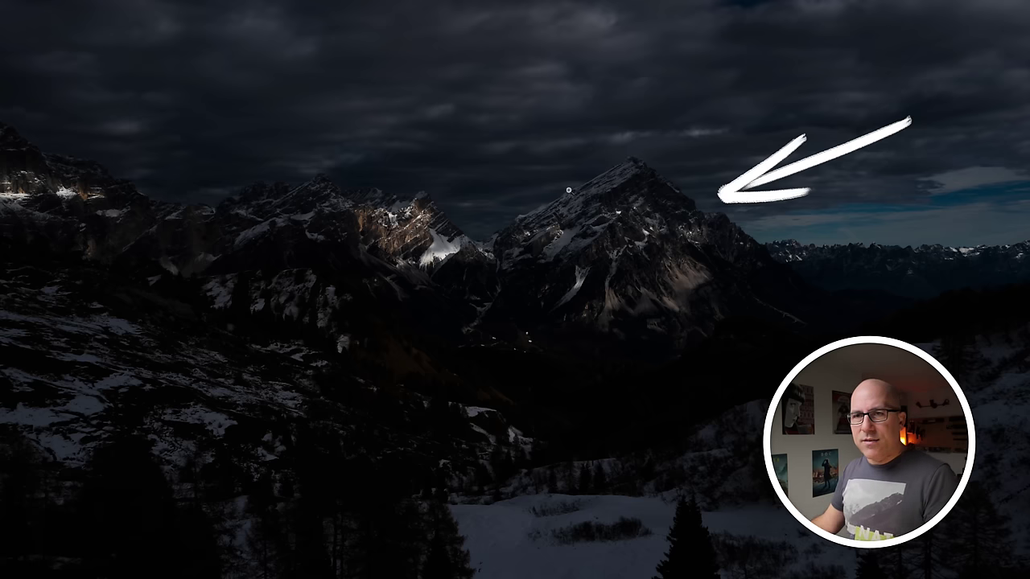
{"action": "mouse_move", "coordinate": [112, 158]}
{"action": "left_mouse_down"}
{"action": "mouse_move", "coordinate": [154, 186]}
{"action": "mouse_move", "coordinate": [32, 176]}
{"action": "left_mouse_up"}
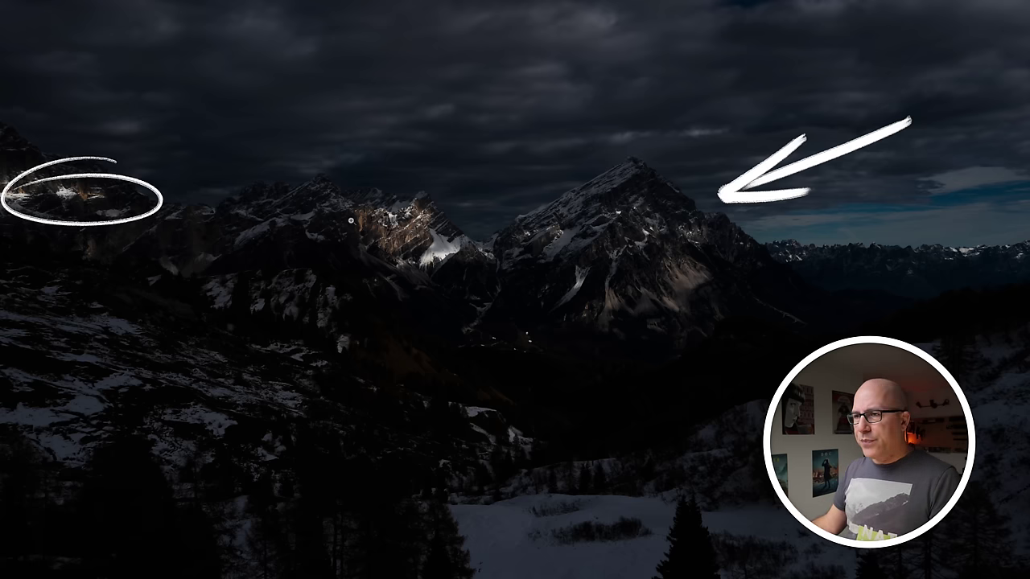
{"action": "left_click_drag", "start_coordinate": [463, 180], "coordinate": [337, 247]}
{"action": "mouse_move", "coordinate": [607, 347]}
{"action": "left_mouse_down"}
{"action": "mouse_move", "coordinate": [705, 299]}
{"action": "mouse_move", "coordinate": [755, 290]}
{"action": "left_mouse_up"}
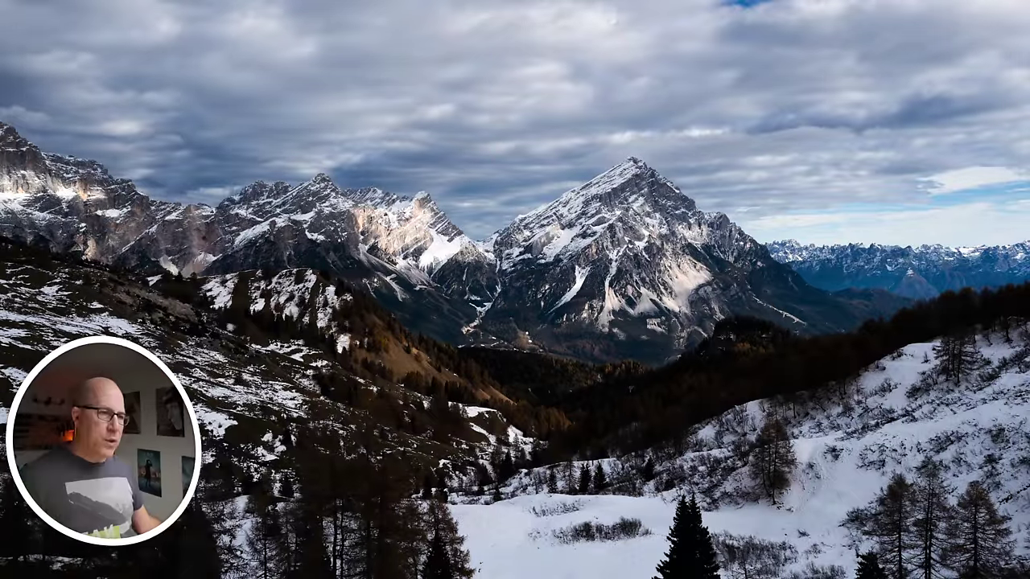
{"action": "mouse_move", "coordinate": [531, 257]}
{"action": "left_mouse_down"}
{"action": "mouse_move", "coordinate": [500, 318]}
{"action": "mouse_move", "coordinate": [450, 342]}
{"action": "left_mouse_up"}
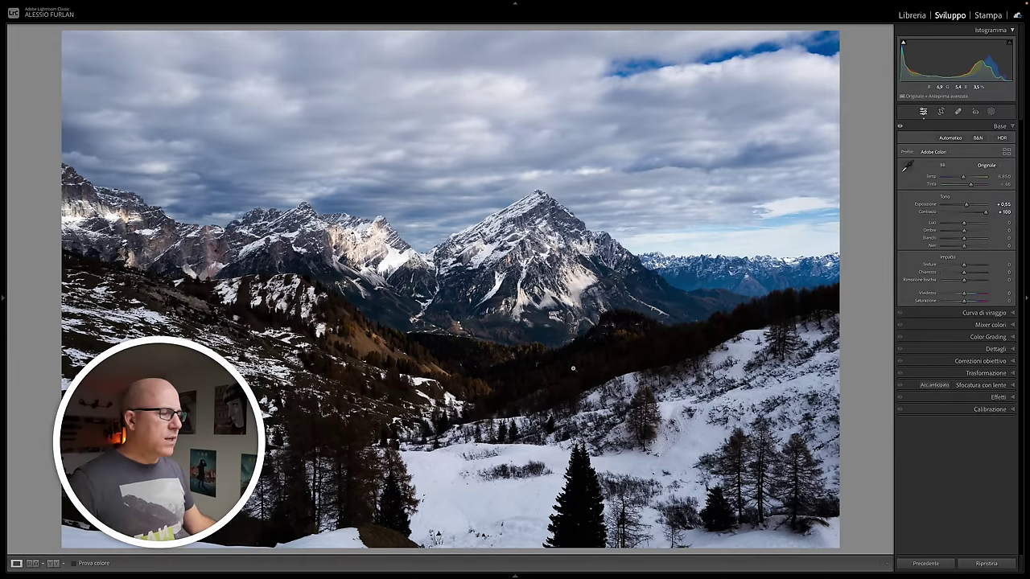
Step: Reset the tone edits, then Alt-crop symmetrically to a wide strip framing the peaks
{"action": "left_click", "coordinate": [993, 563]}
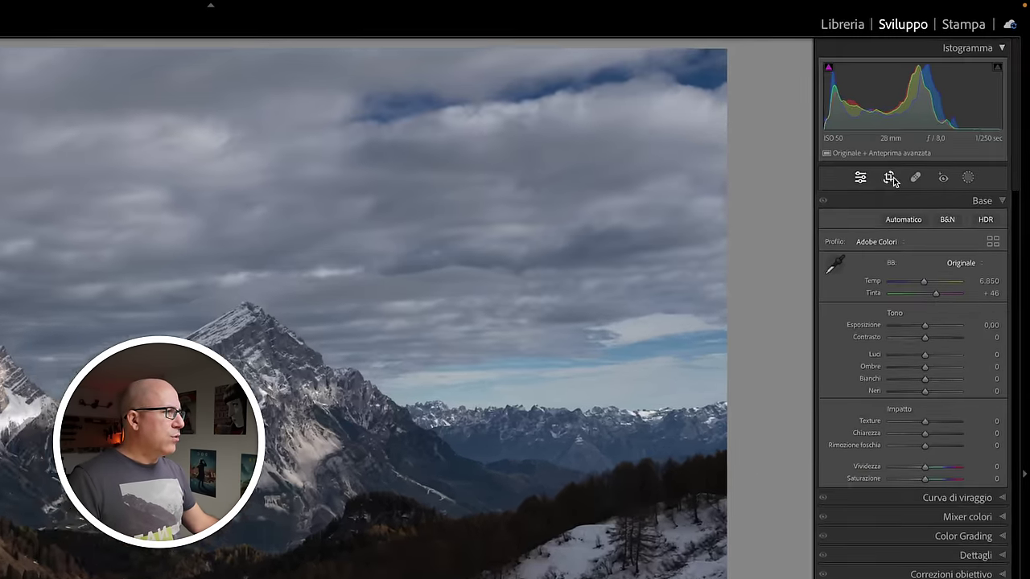
{"action": "left_click", "coordinate": [941, 112]}
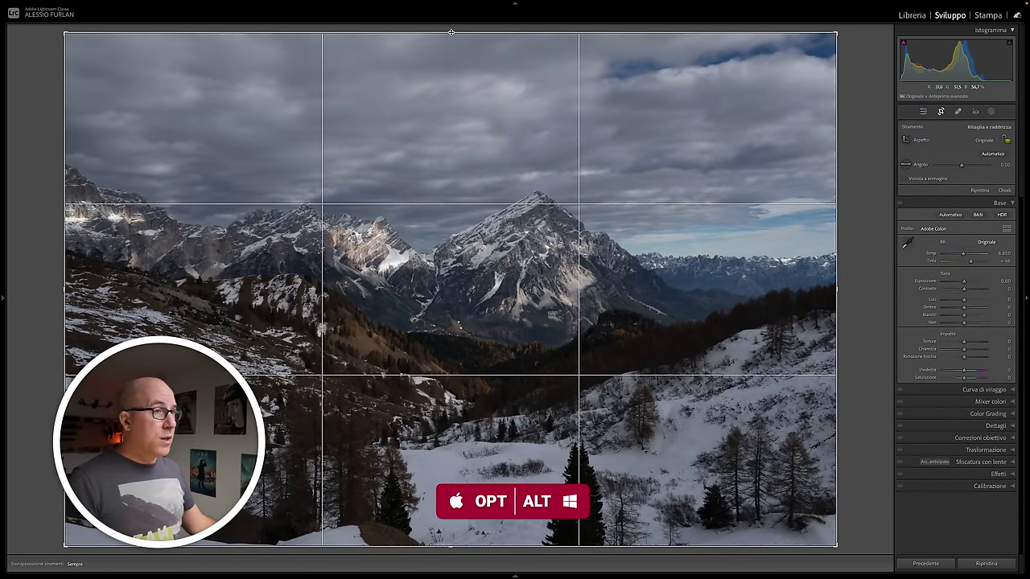
{"action": "left_click_drag", "start_coordinate": [451, 32], "coordinate": [448, 143]}
{"action": "left_click_drag", "start_coordinate": [439, 269], "coordinate": [439, 269]}
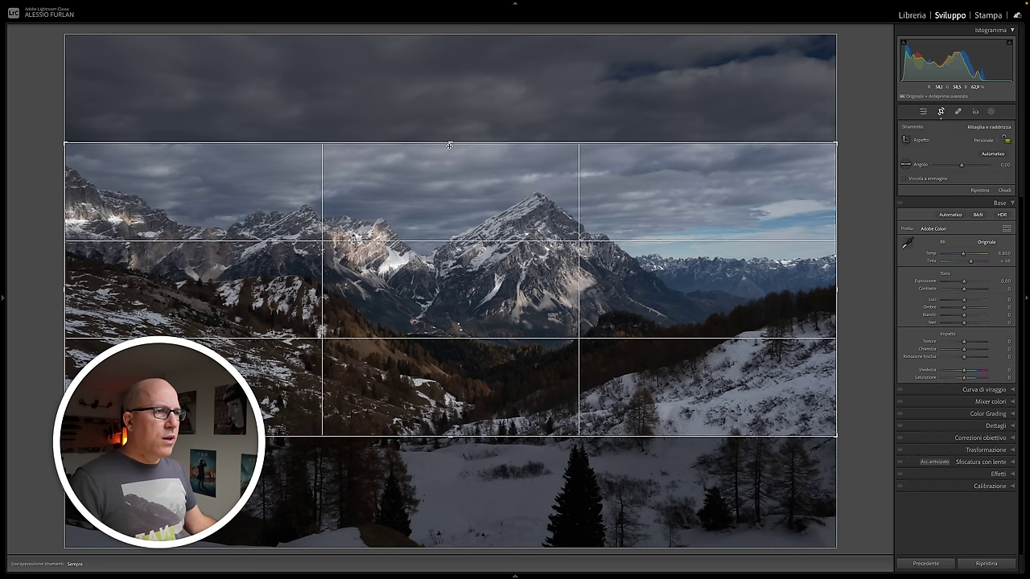
{"action": "left_click_drag", "start_coordinate": [451, 142], "coordinate": [449, 140]}
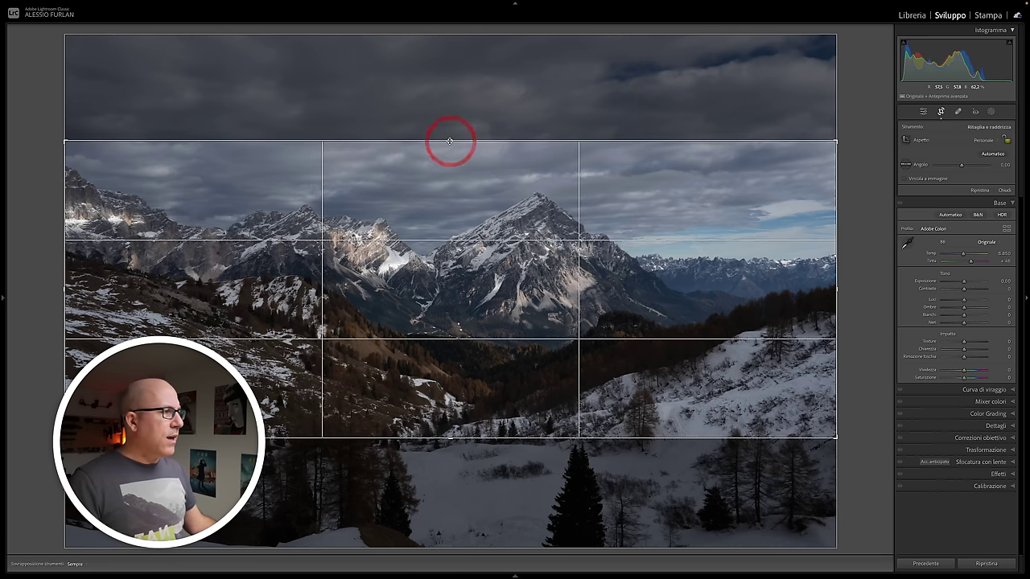
{"action": "left_click", "coordinate": [941, 114]}
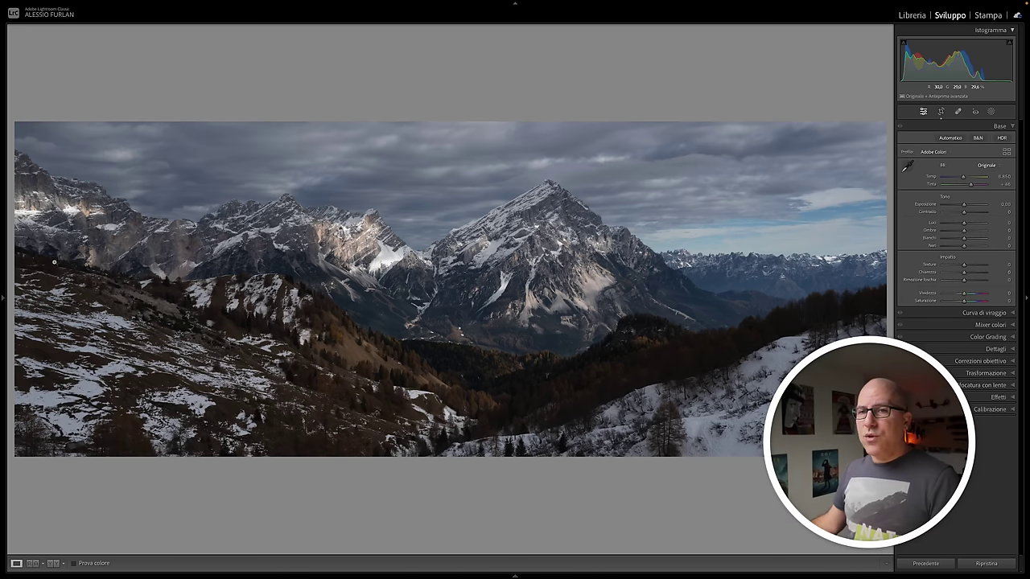
Step: Clear every History step in the left panel, then collapse the panel
{"action": "left_click", "coordinate": [2, 264]}
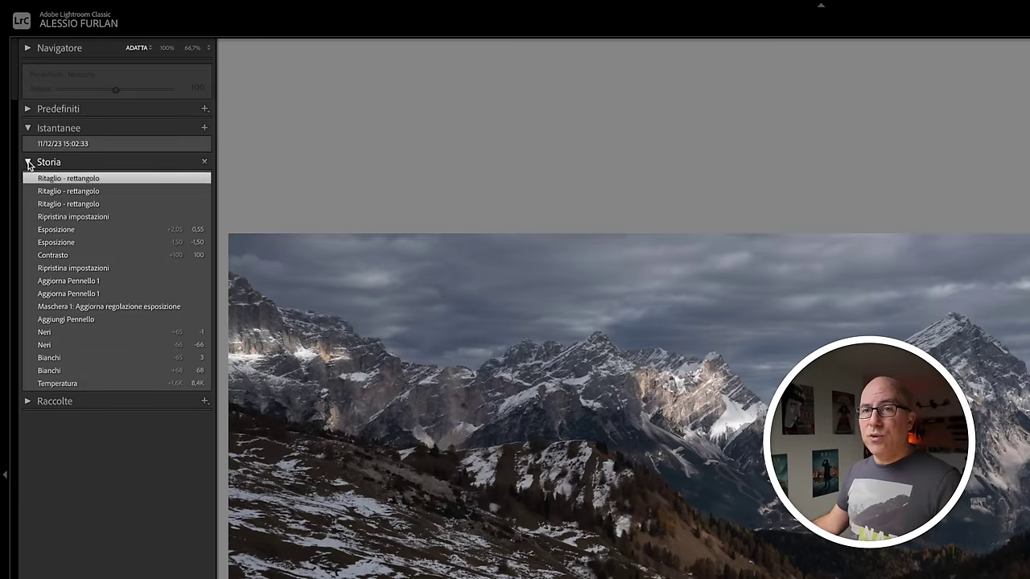
{"action": "left_click", "coordinate": [27, 163]}
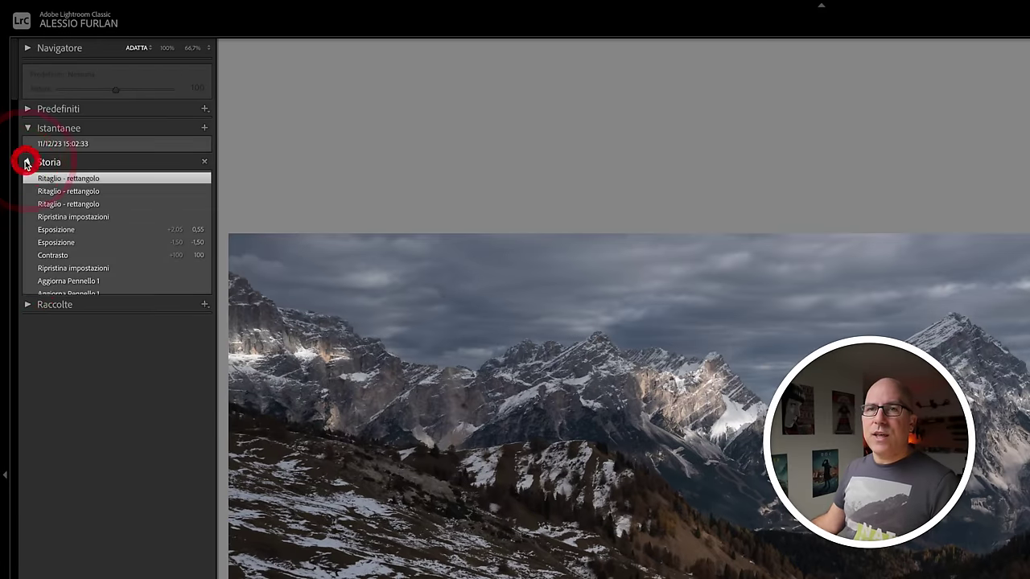
{"action": "left_click", "coordinate": [206, 161]}
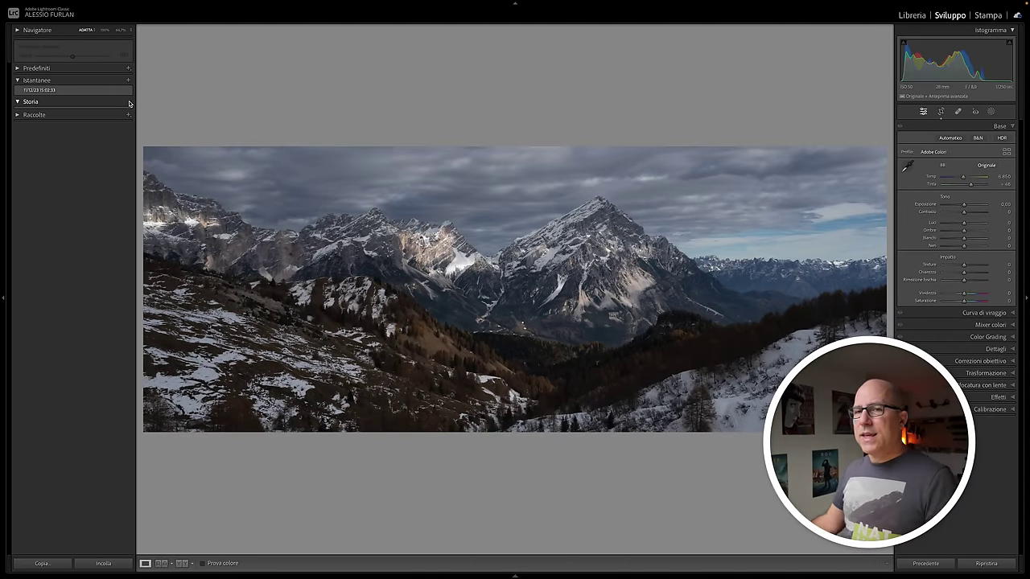
{"action": "left_click", "coordinate": [2, 245]}
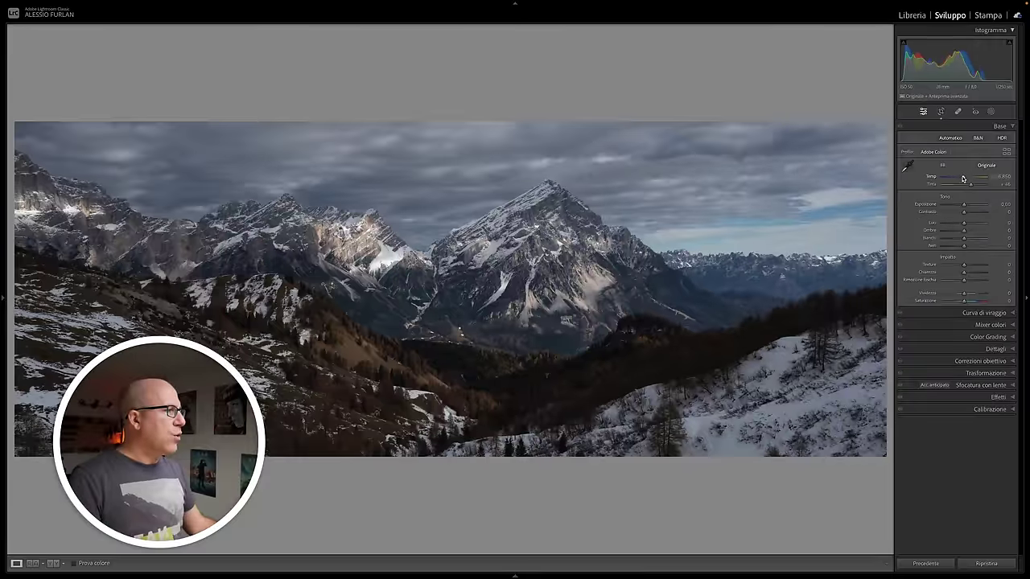
Step: Warm the Temp slider to 8,238 and toggle the before/after view with backslash
{"action": "left_click_drag", "start_coordinate": [963, 177], "coordinate": [966, 177]}
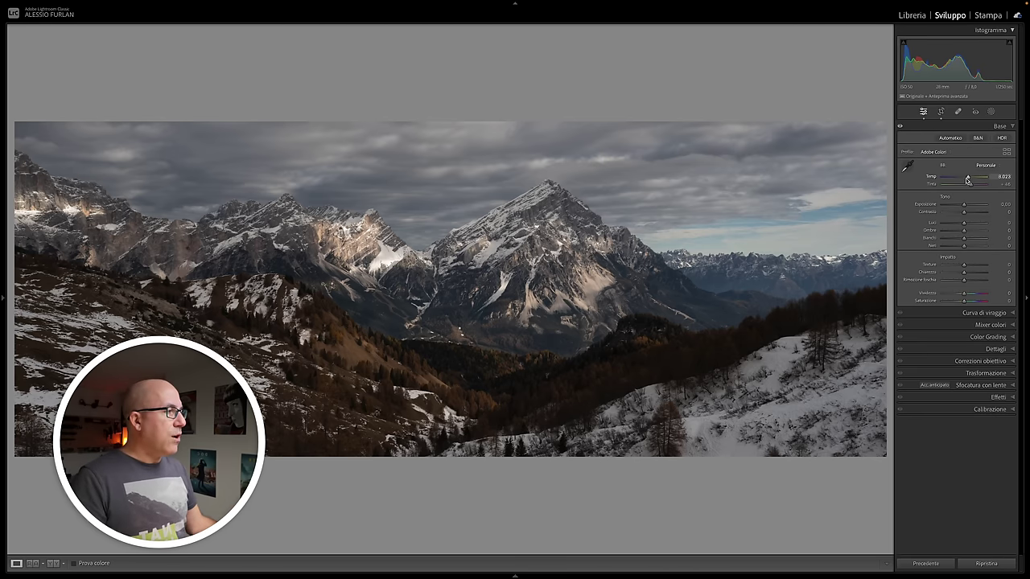
{"action": "left_click_drag", "start_coordinate": [968, 179], "coordinate": [968, 178]}
{"action": "left_click", "coordinate": [970, 178]}
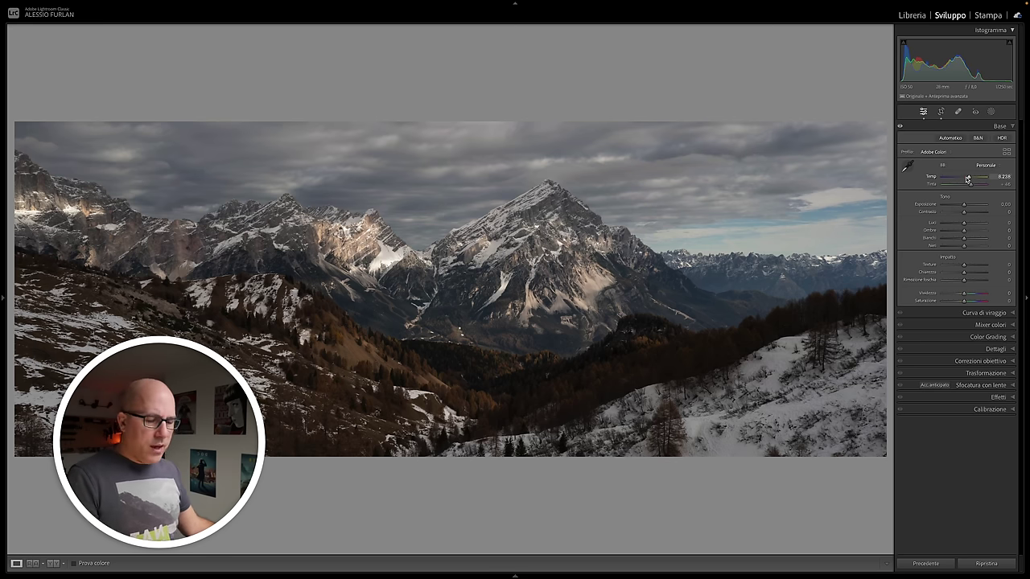
{"action": "key", "text": "backslash"}
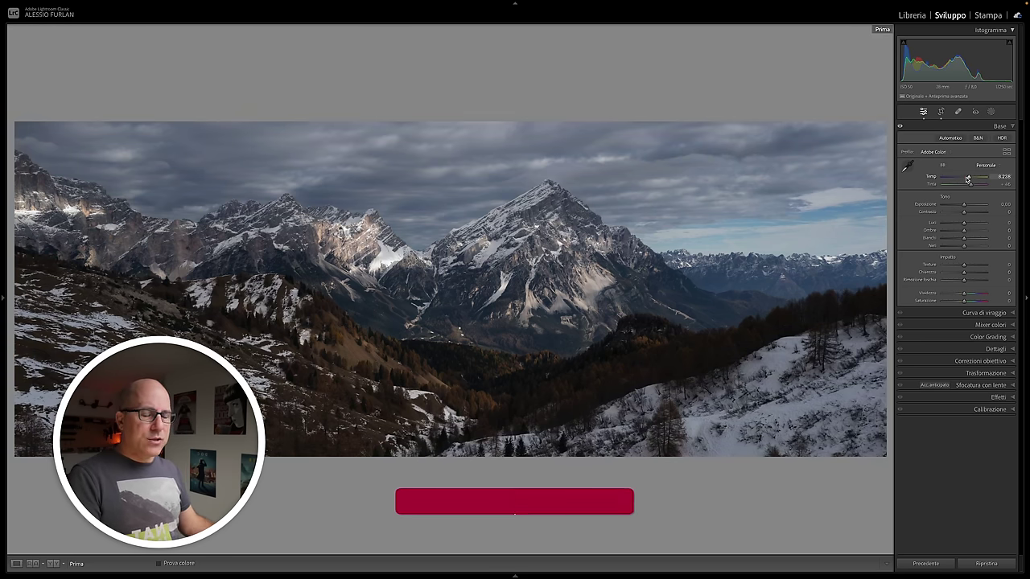
{"action": "key", "text": "backslash"}
{"action": "key", "text": "backslash"}
{"action": "key", "text": "backslash"}
{"action": "key", "text": "backslash"}
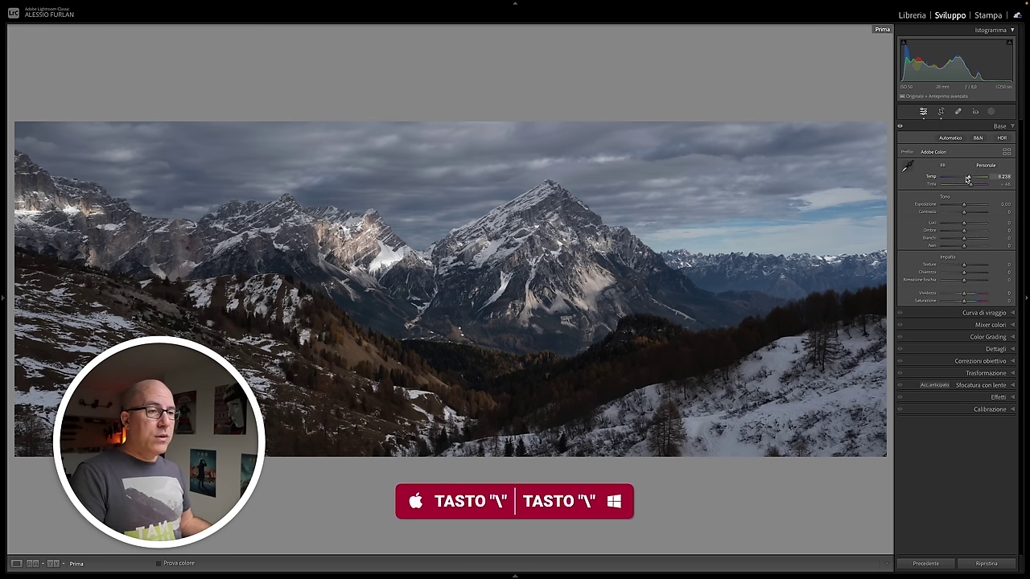
{"action": "key", "text": "backslash"}
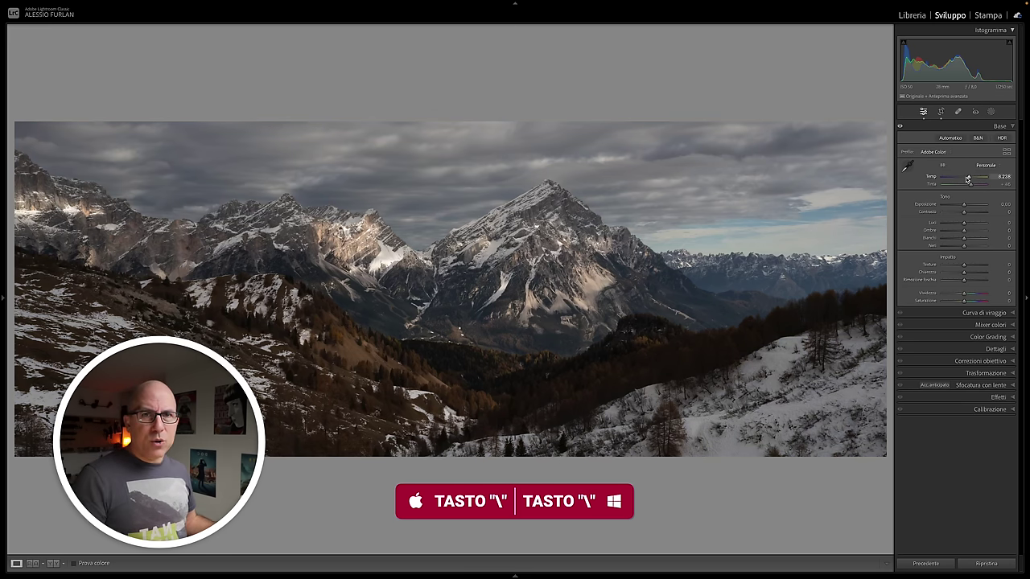
{"action": "key", "text": "backslash"}
{"action": "key", "text": "backslash"}
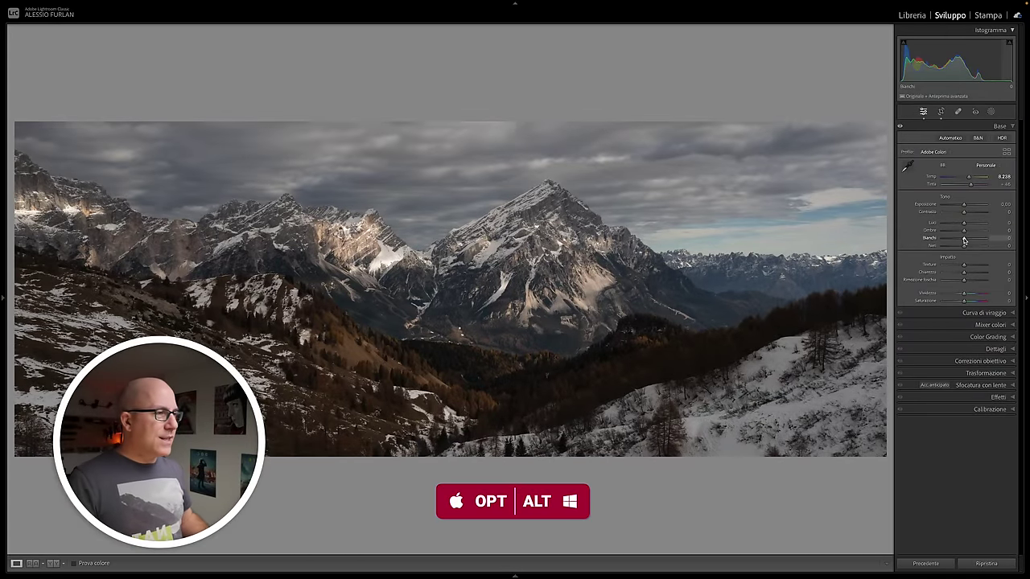
Step: Raise Whites with the Alt clipping preview, zooming into the sunlit face to check highlights
{"action": "key", "text": "alt"}
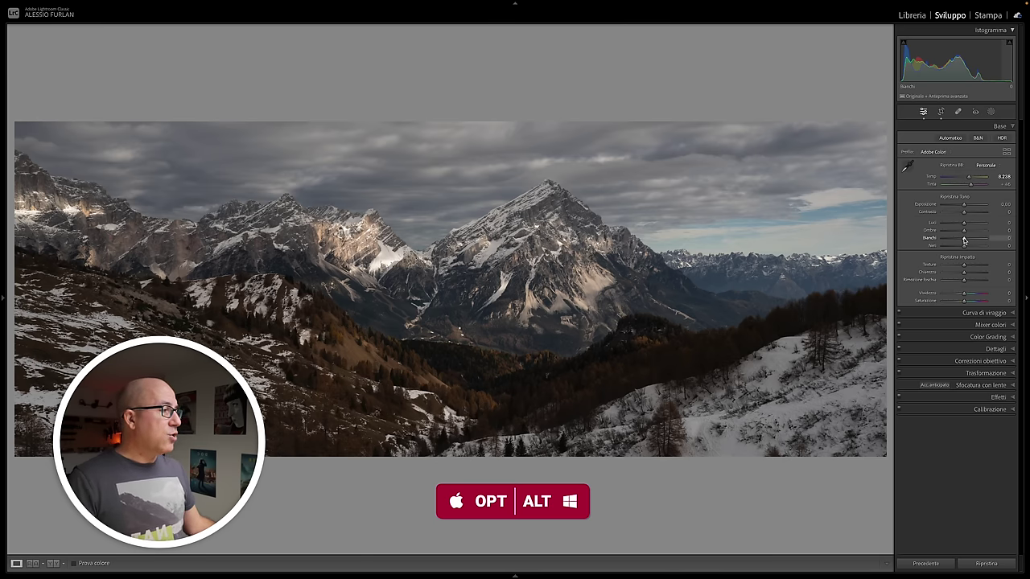
{"action": "left_click", "coordinate": [964, 239], "text": "alt"}
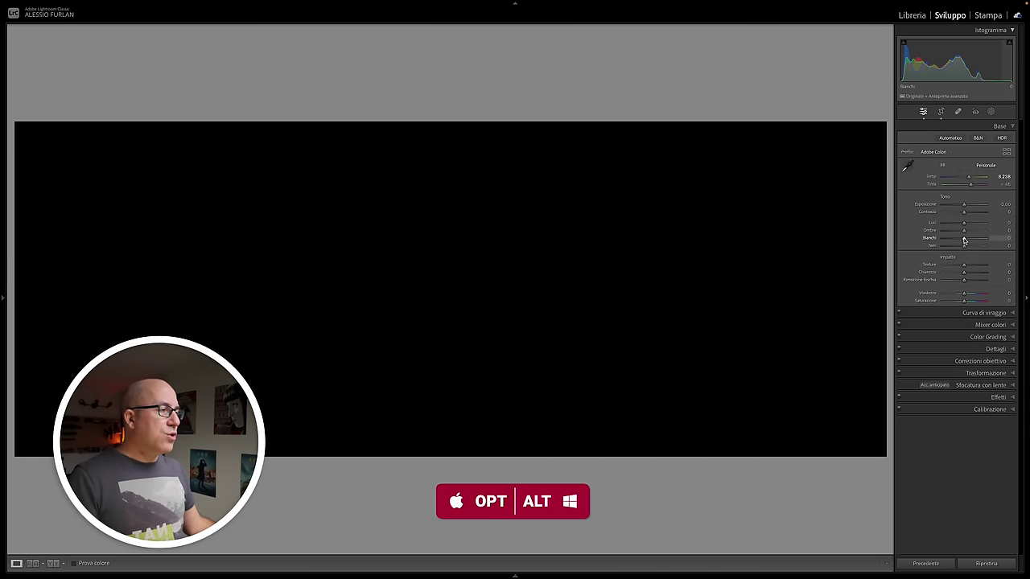
{"action": "left_click_drag", "start_coordinate": [964, 240], "coordinate": [979, 239]}
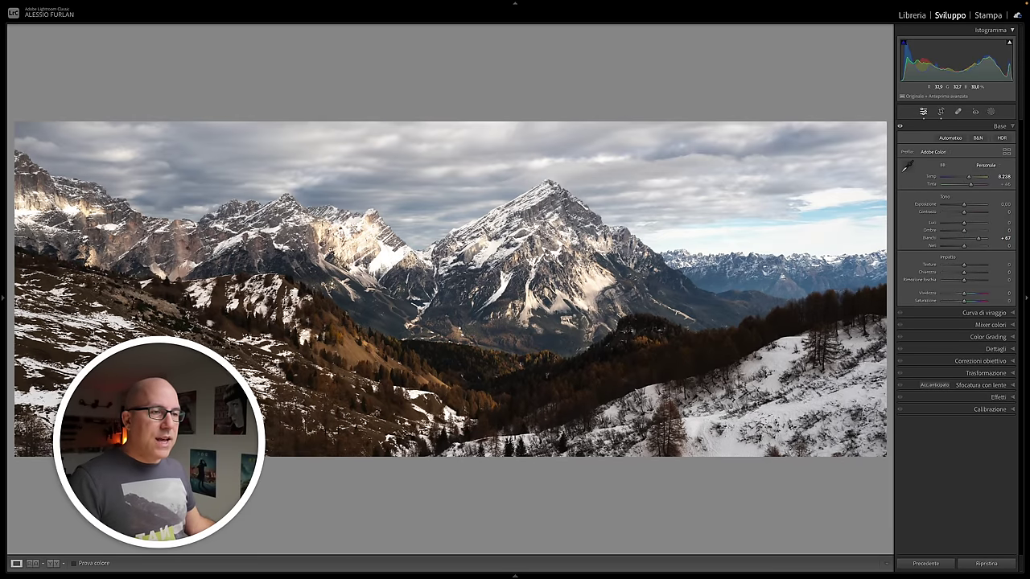
{"action": "left_click", "coordinate": [385, 257]}
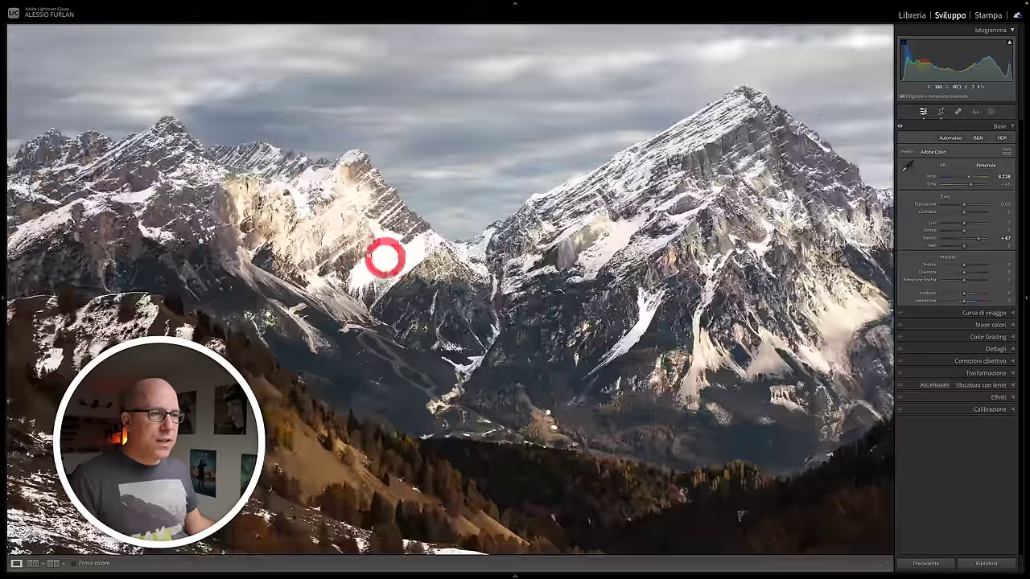
{"action": "left_click", "coordinate": [385, 258]}
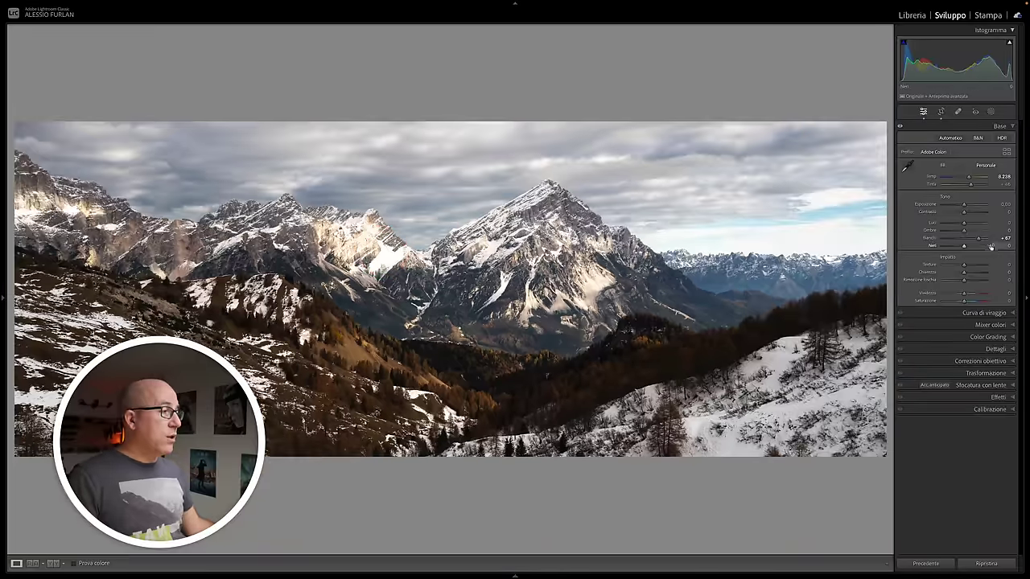
Step: Settle Whites at +12 and Blacks at −7 while previewing highlight and shadow clipping
{"action": "key", "text": "alt"}
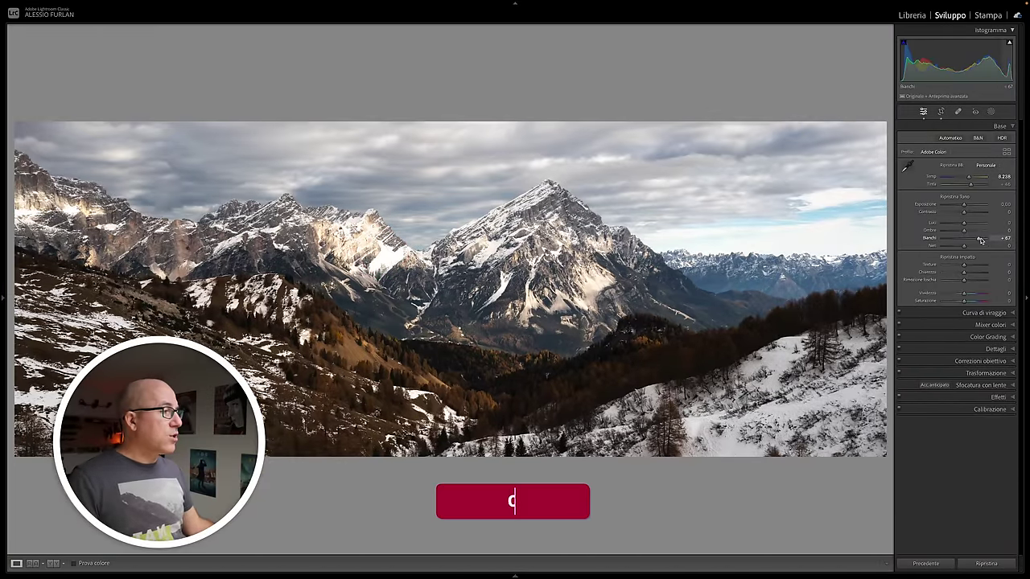
{"action": "left_click_drag", "start_coordinate": [980, 240], "coordinate": [966, 242]}
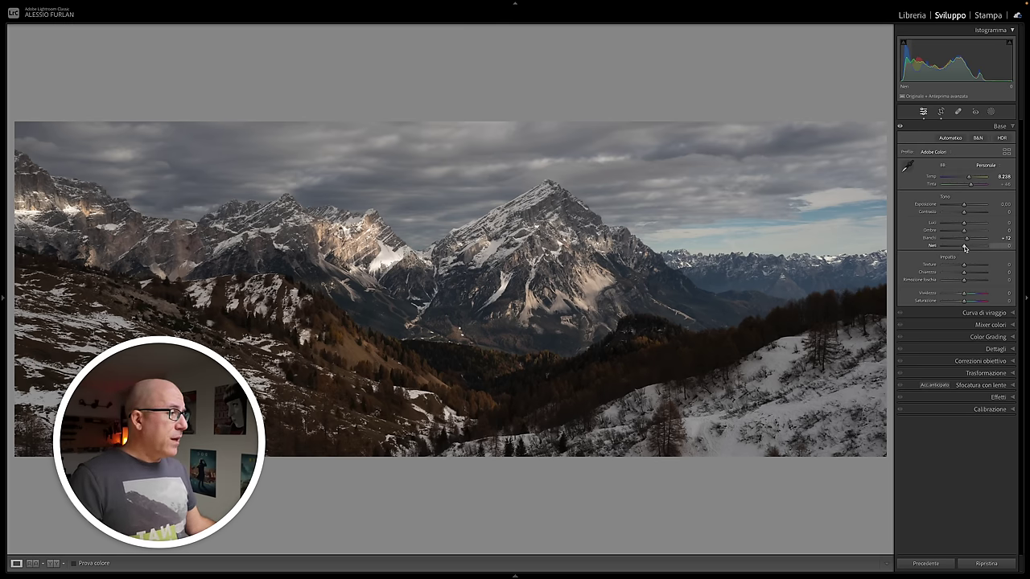
{"action": "left_click_drag", "start_coordinate": [965, 247], "coordinate": [949, 249]}
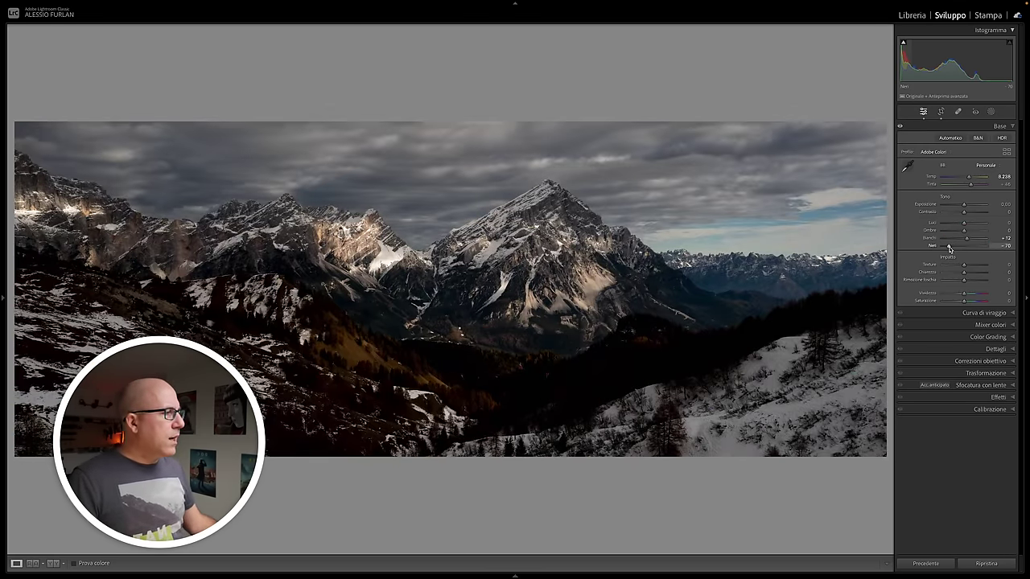
{"action": "left_click_drag", "start_coordinate": [949, 249], "coordinate": [962, 248]}
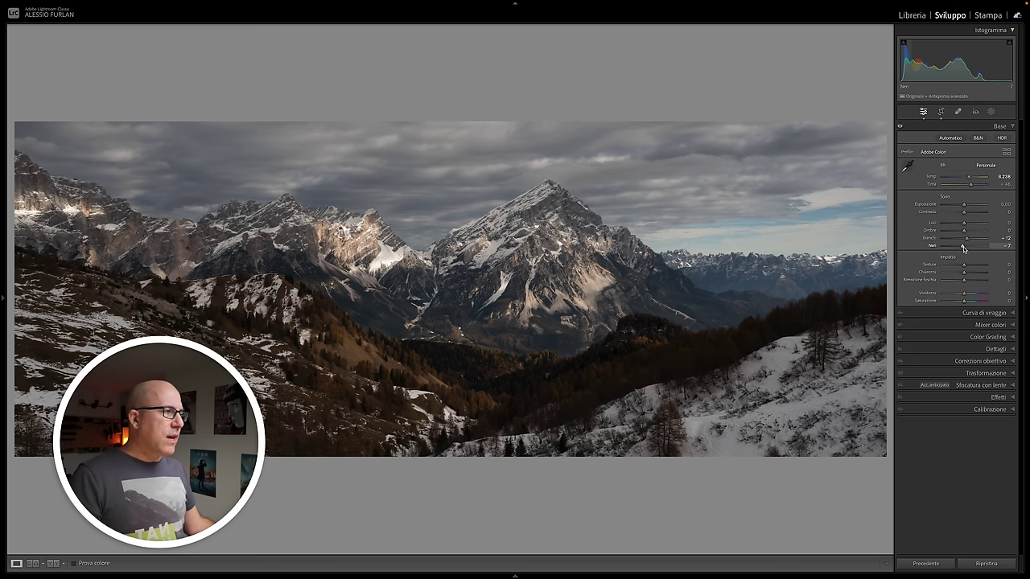
{"action": "key", "text": "alt"}
{"action": "left_click_drag", "start_coordinate": [967, 240], "coordinate": [967, 240]}
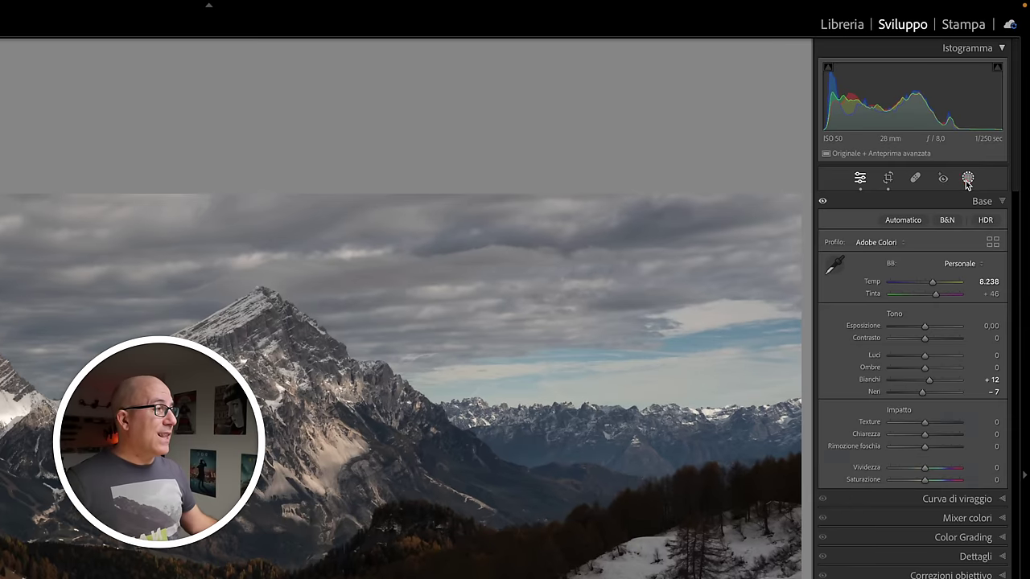
Step: Create a new brush mask with Exposure 1.00 and turn on its overlay
{"action": "left_click", "coordinate": [991, 111]}
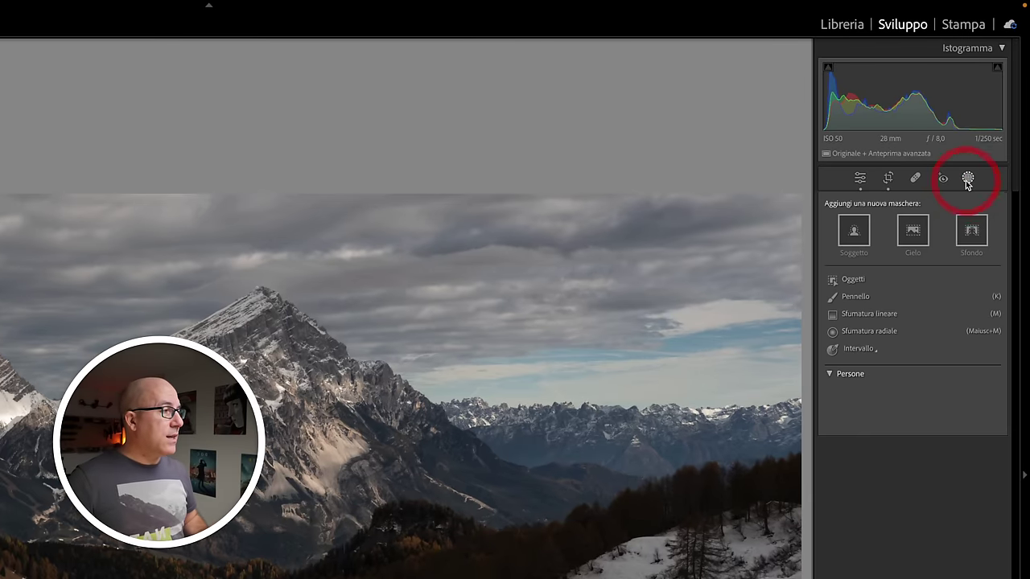
{"action": "left_click", "coordinate": [856, 297]}
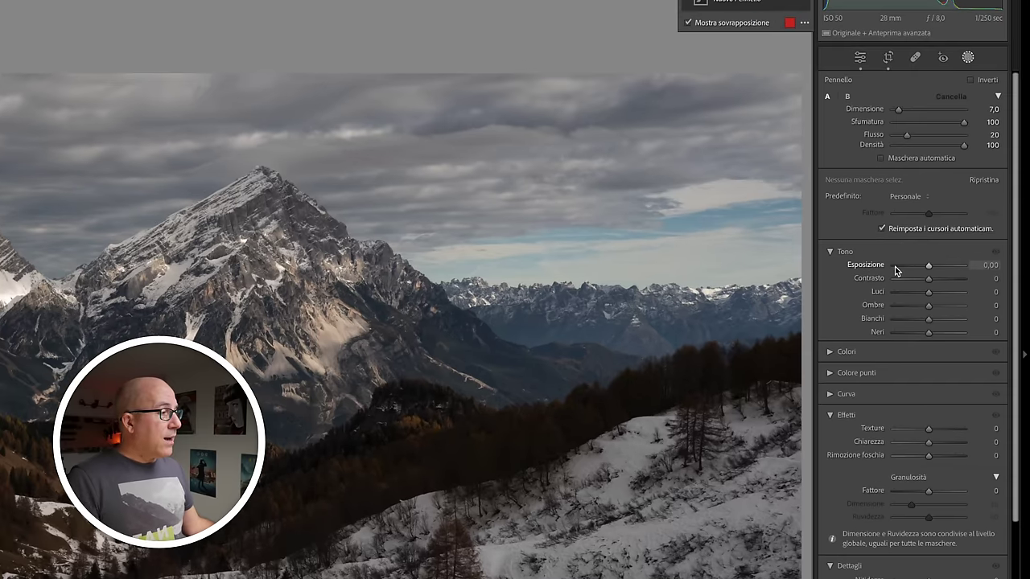
{"action": "left_click", "coordinate": [987, 265]}
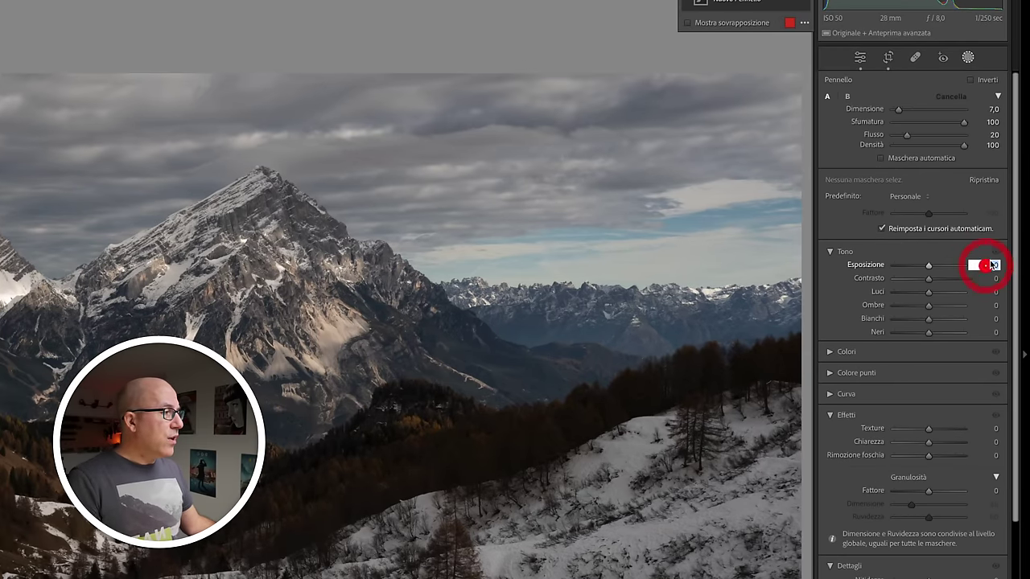
{"action": "type", "text": "1"}
{"action": "key", "text": "Return"}
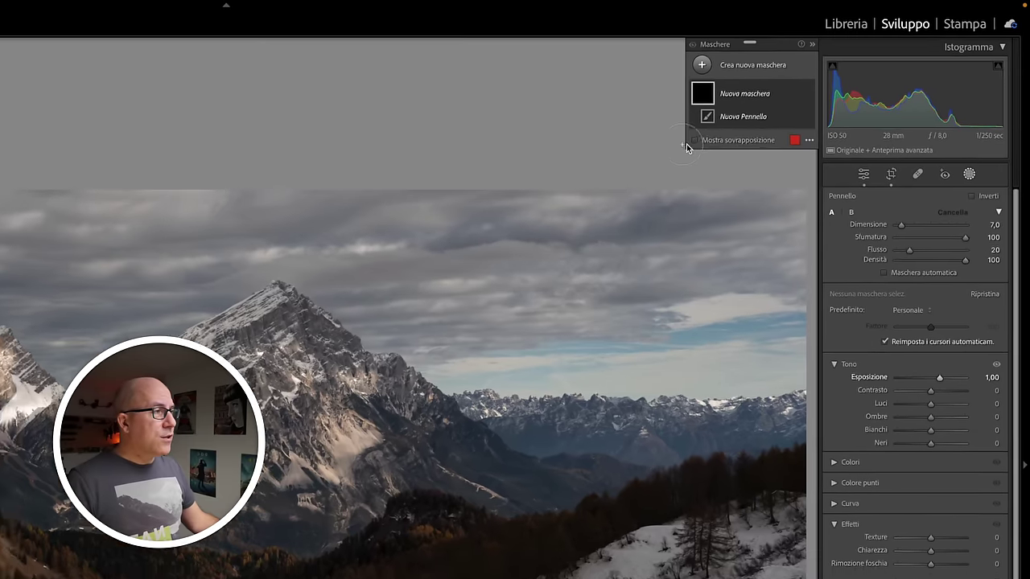
{"action": "left_click", "coordinate": [816, 91]}
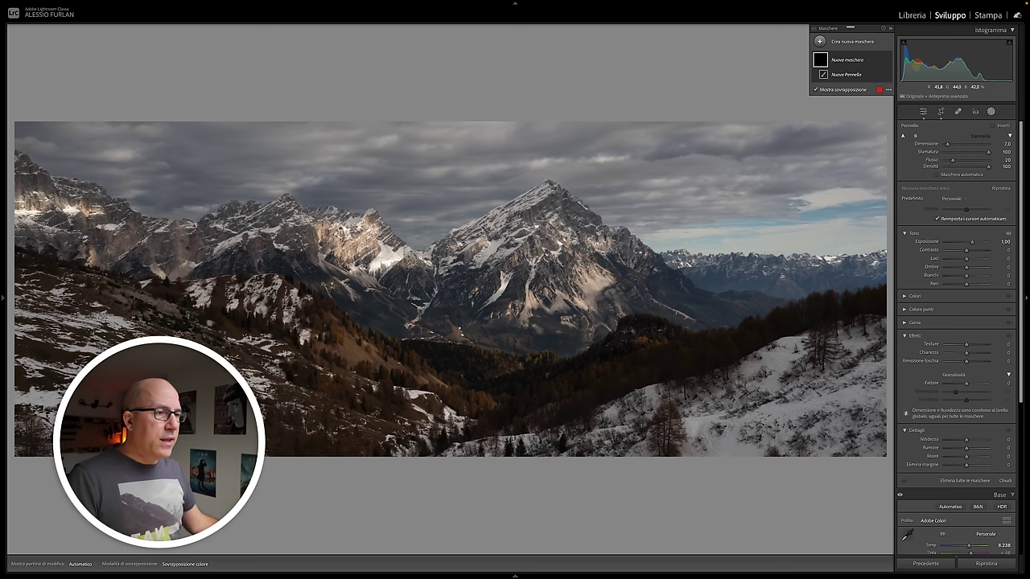
Step: Paint the mask over the sunlit mountain flank, left peaks and forest slope
{"action": "key", "text": "h"}
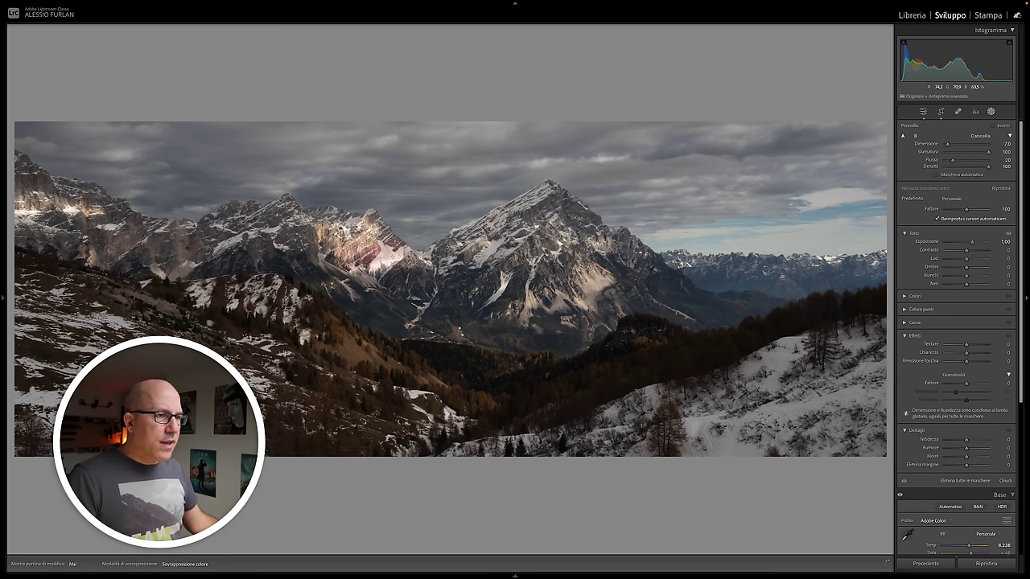
{"action": "left_click_drag", "start_coordinate": [390, 261], "coordinate": [316, 257]}
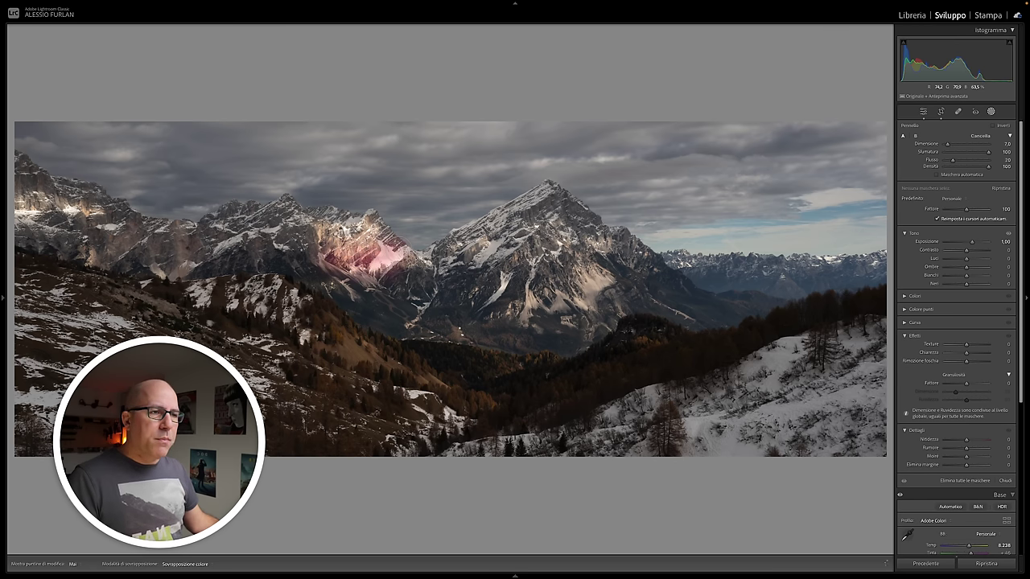
{"action": "key", "text": "h"}
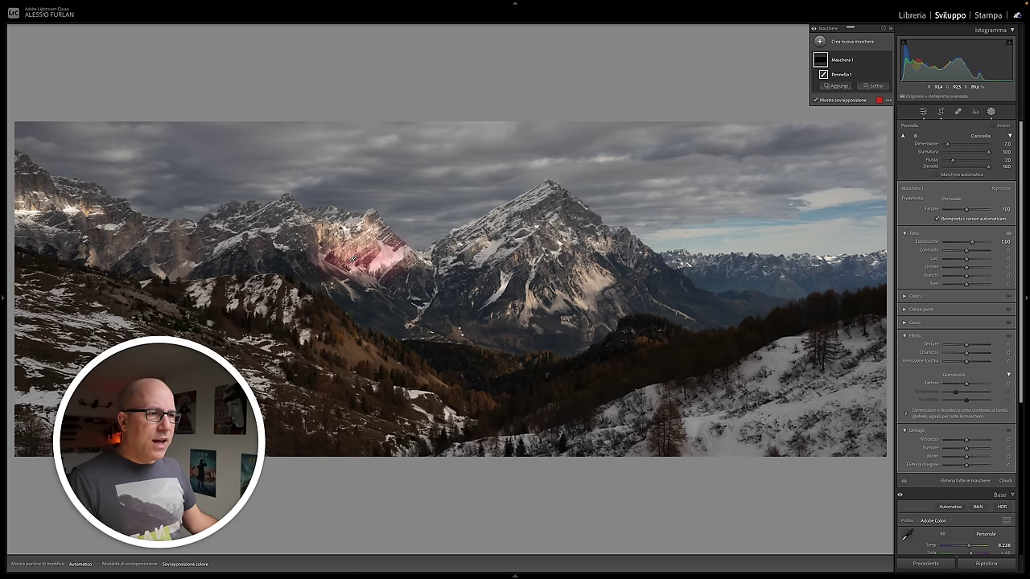
{"action": "key", "text": "h"}
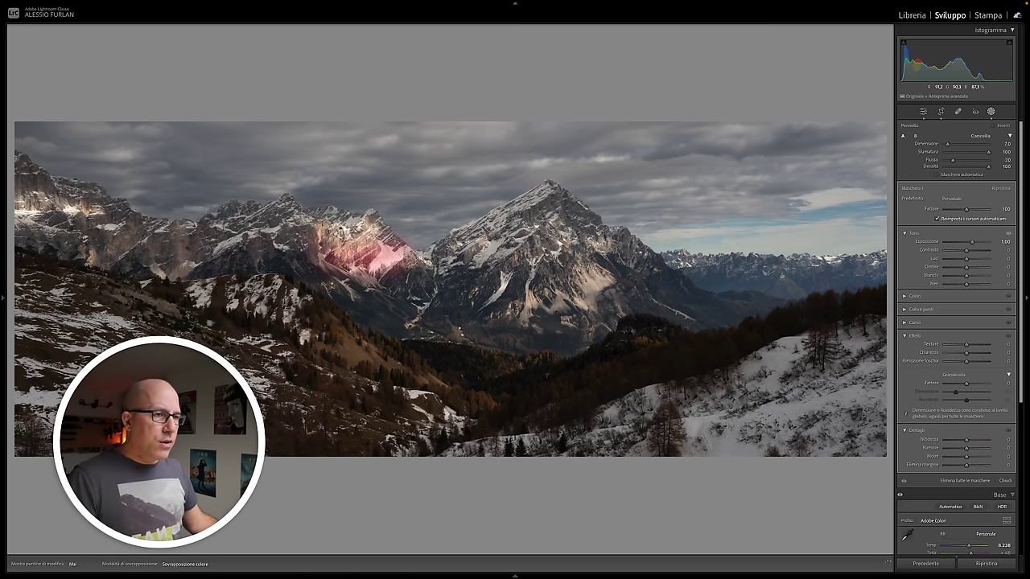
{"action": "key", "text": "h"}
{"action": "key", "text": "h"}
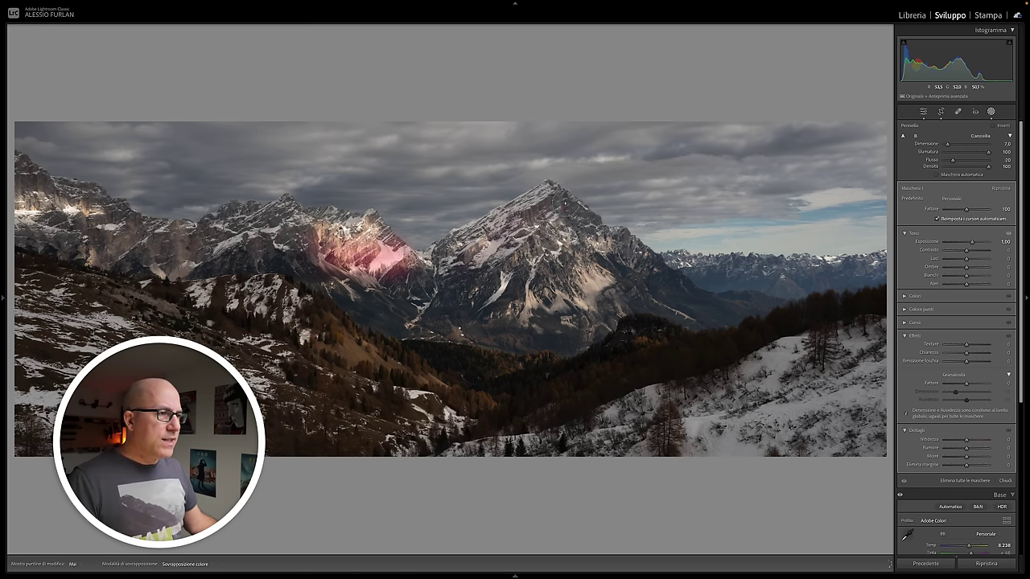
{"action": "key", "text": "h"}
{"action": "key", "text": "h"}
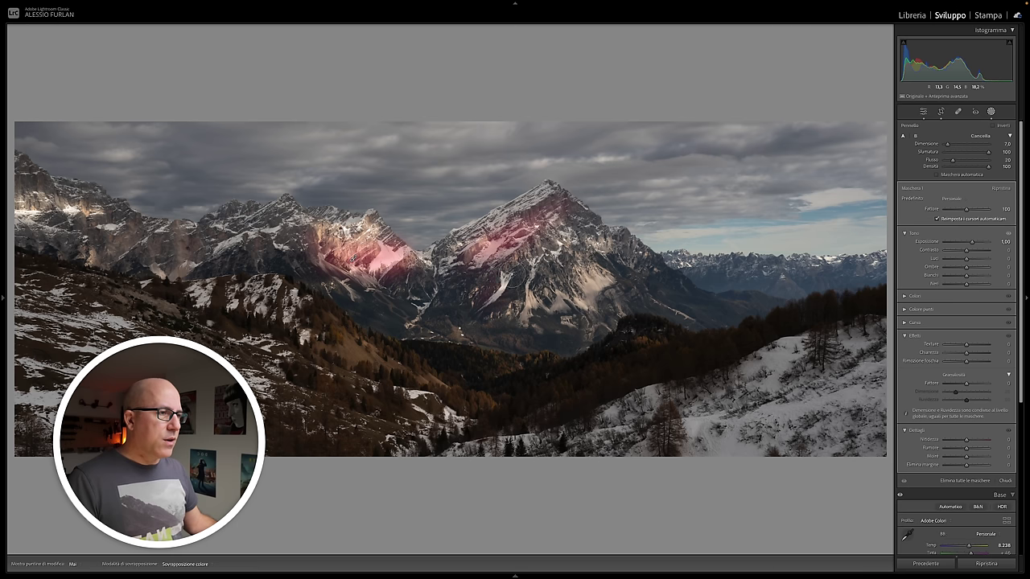
{"action": "key", "text": "h"}
{"action": "key", "text": "h"}
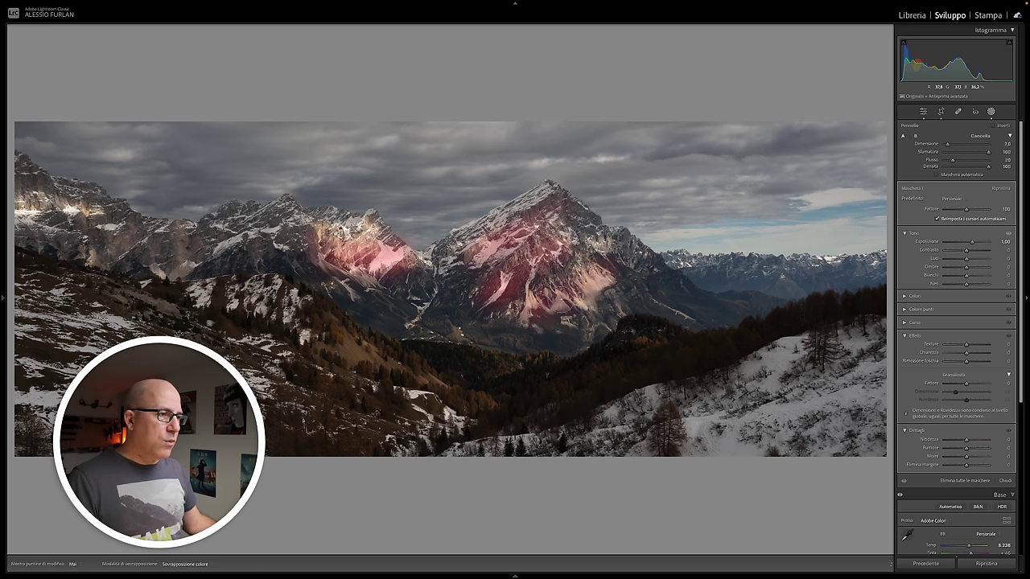
{"action": "key", "text": "h"}
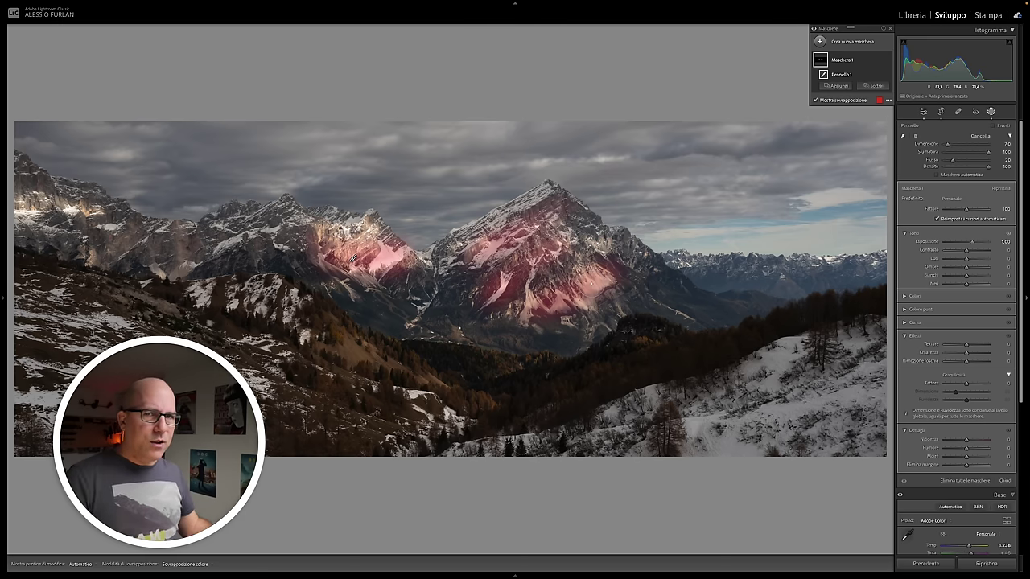
{"action": "left_click_drag", "start_coordinate": [18, 211], "coordinate": [129, 219]}
{"action": "mouse_move", "coordinate": [302, 317]}
{"action": "left_mouse_down"}
{"action": "mouse_move", "coordinate": [451, 384]}
{"action": "mouse_move", "coordinate": [555, 358]}
{"action": "left_mouse_up"}
{"action": "key", "text": "h"}
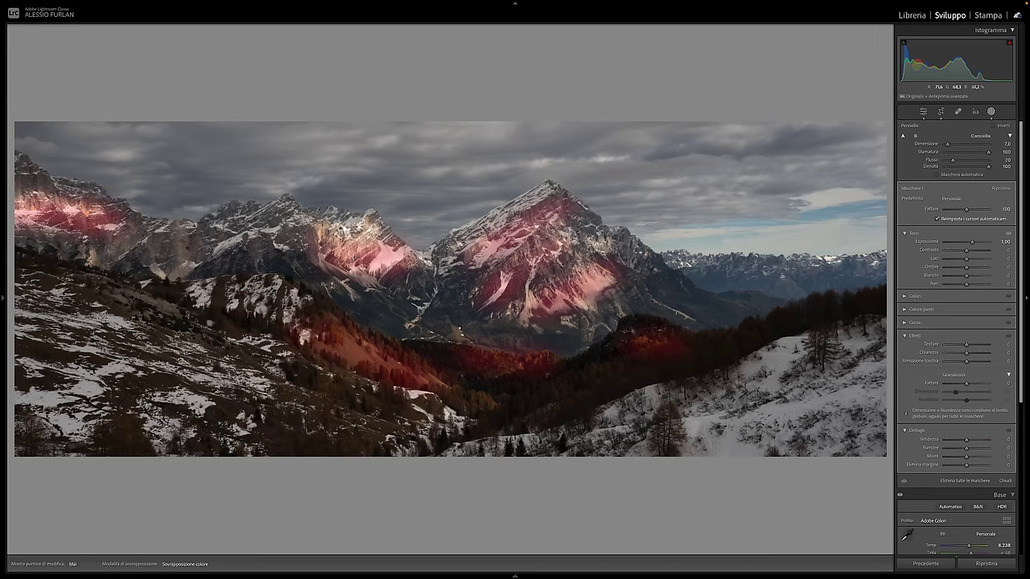
{"action": "key", "text": "h"}
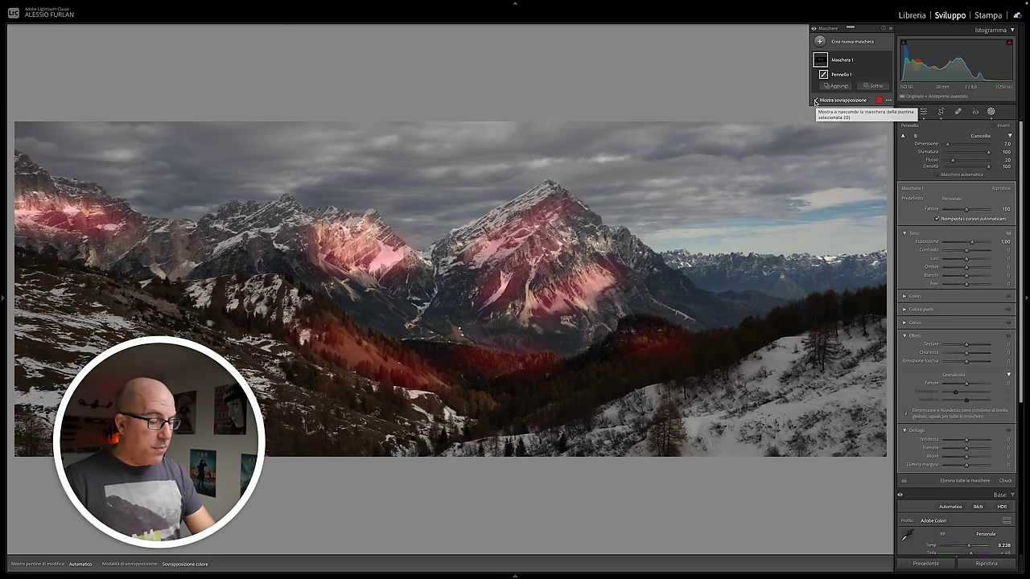
{"action": "left_click", "coordinate": [815, 101]}
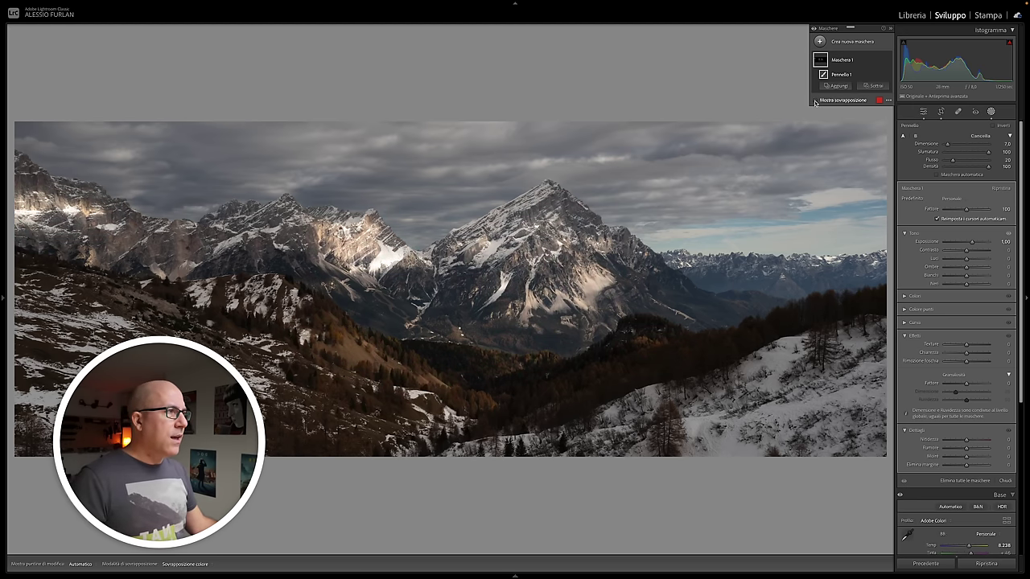
{"action": "left_click", "coordinate": [887, 62]}
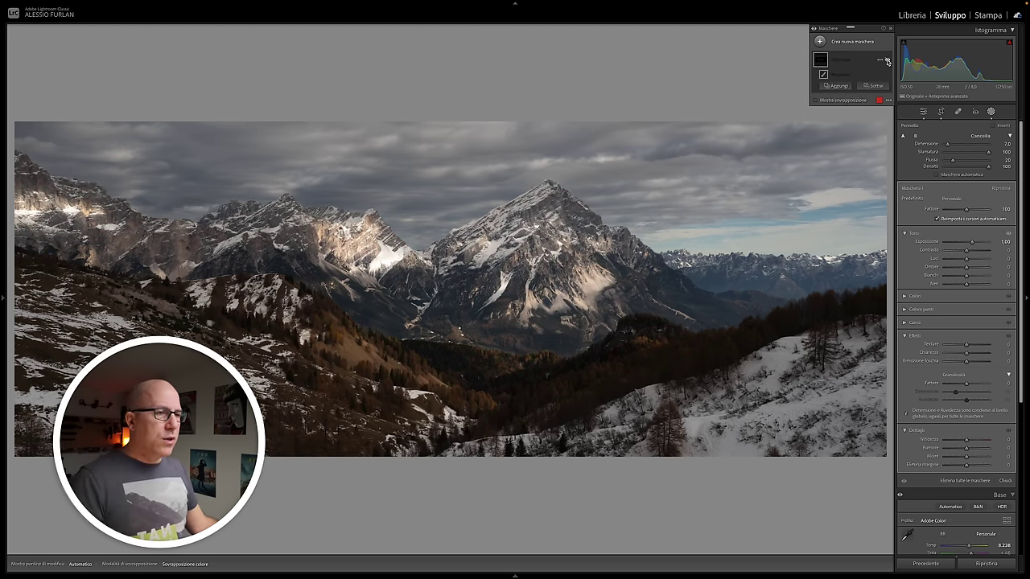
{"action": "left_click", "coordinate": [887, 62]}
{"action": "left_click", "coordinate": [887, 62]}
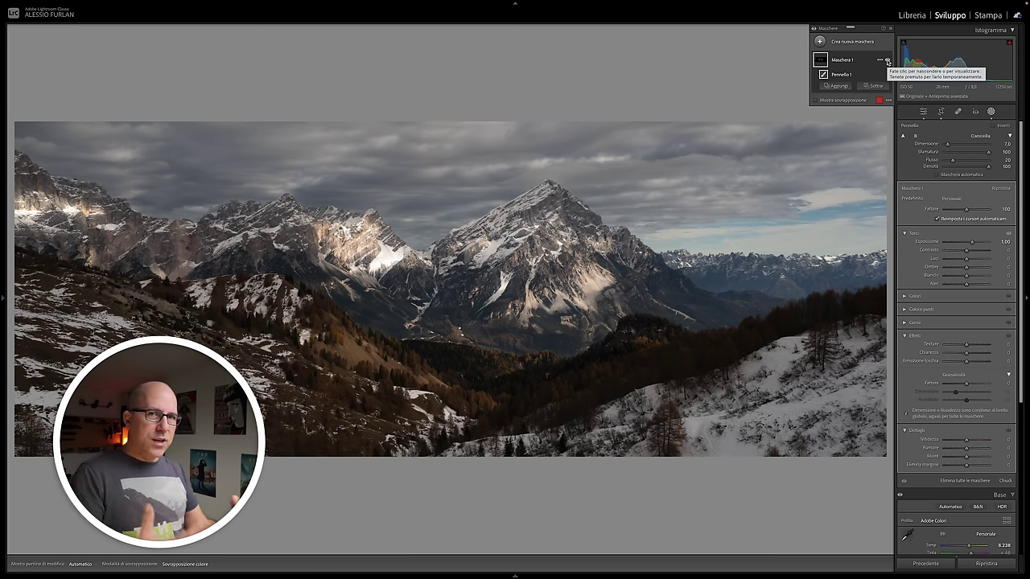
{"action": "mouse_move", "coordinate": [842, 59]}
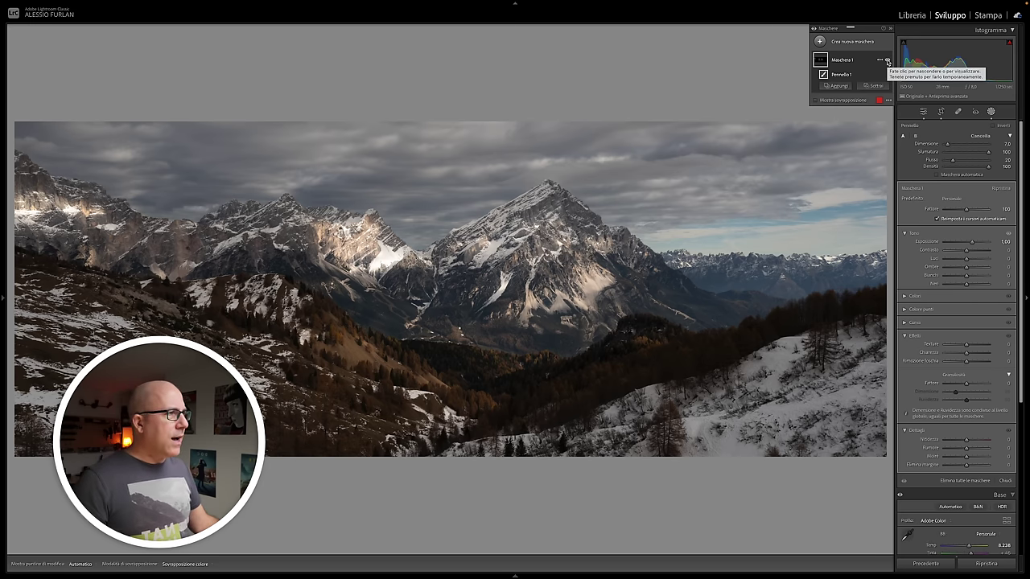
{"action": "left_click", "coordinate": [816, 100]}
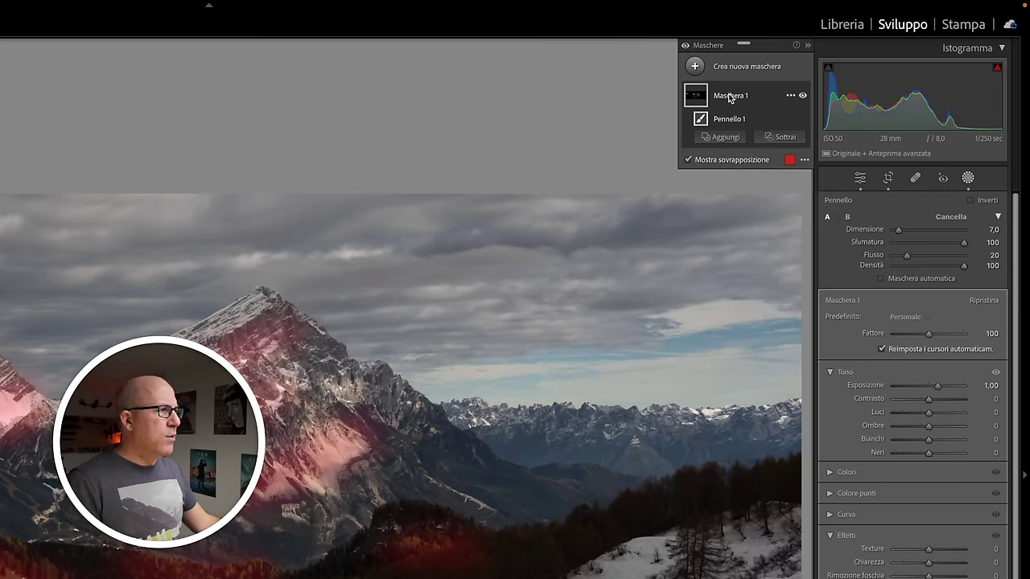
Step: Rename the brush mask LUCI and subtract a Luminance Range component from it
{"action": "left_click", "coordinate": [790, 95]}
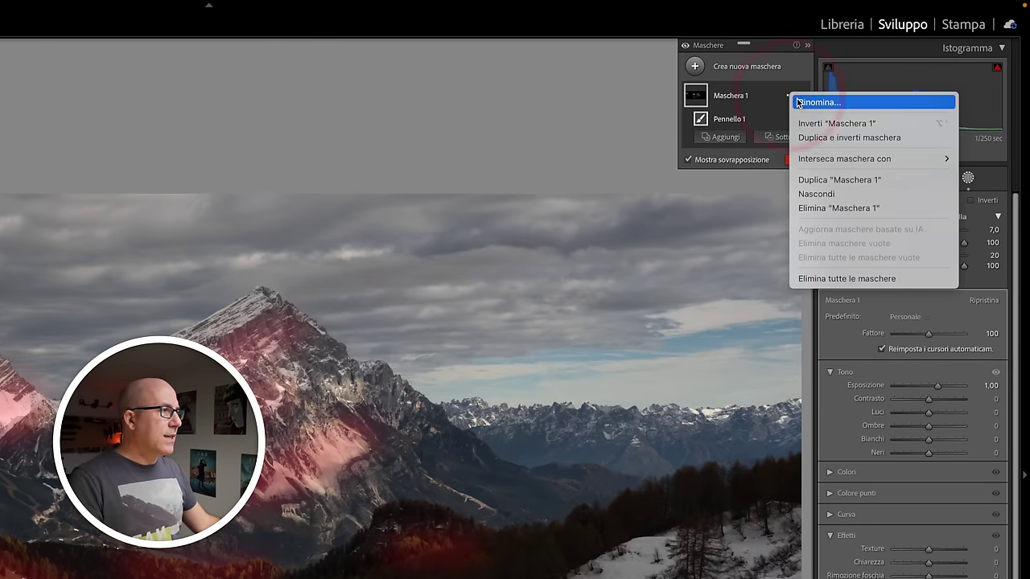
{"action": "left_click", "coordinate": [794, 101]}
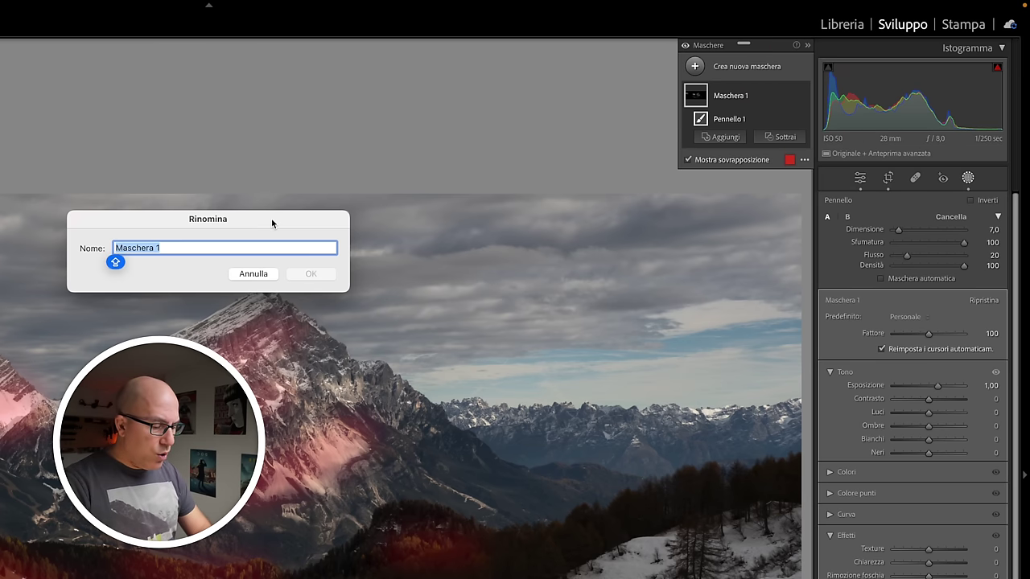
{"action": "type", "text": "LUCI"}
{"action": "key", "text": "Return"}
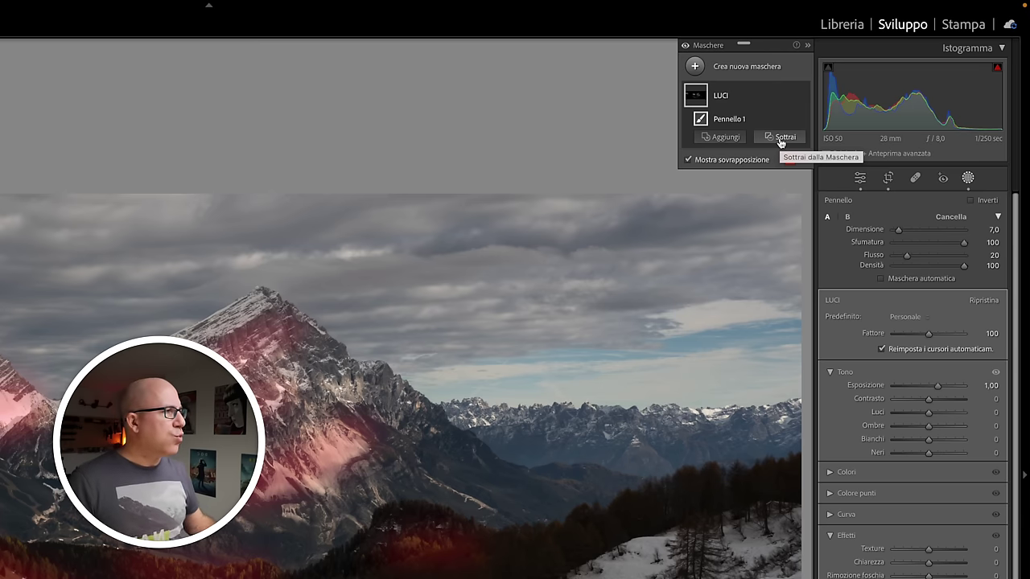
{"action": "left_click", "coordinate": [780, 141]}
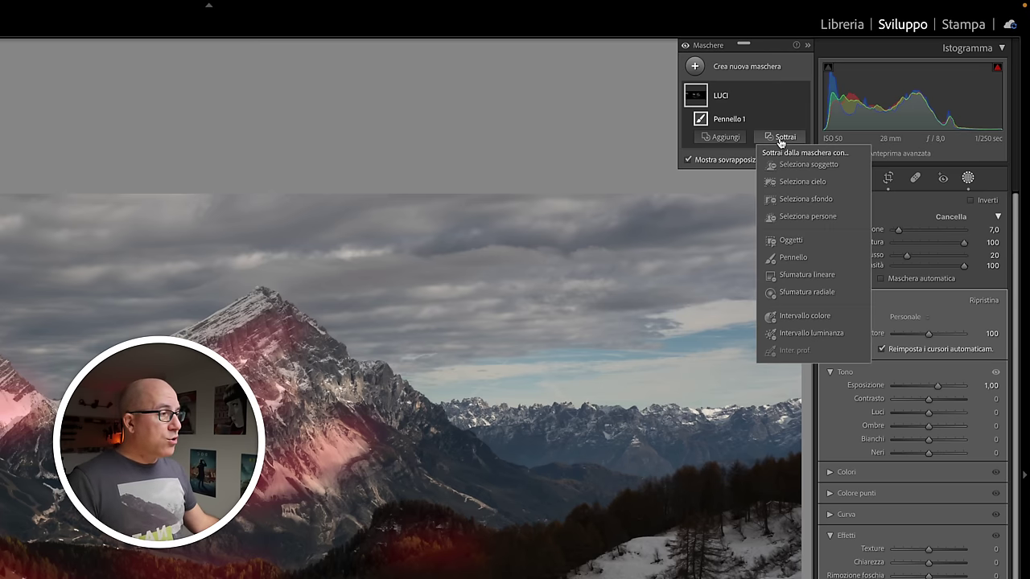
{"action": "left_click", "coordinate": [812, 332]}
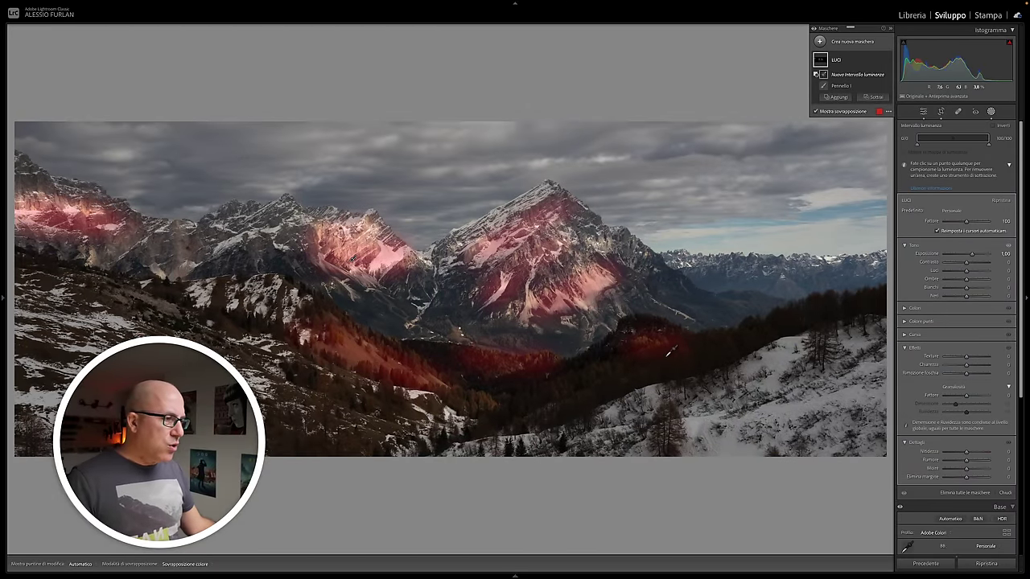
Step: Sample the dark forest and adjust the subtracted luminance range, checking the luminance map
{"action": "left_click", "coordinate": [667, 354]}
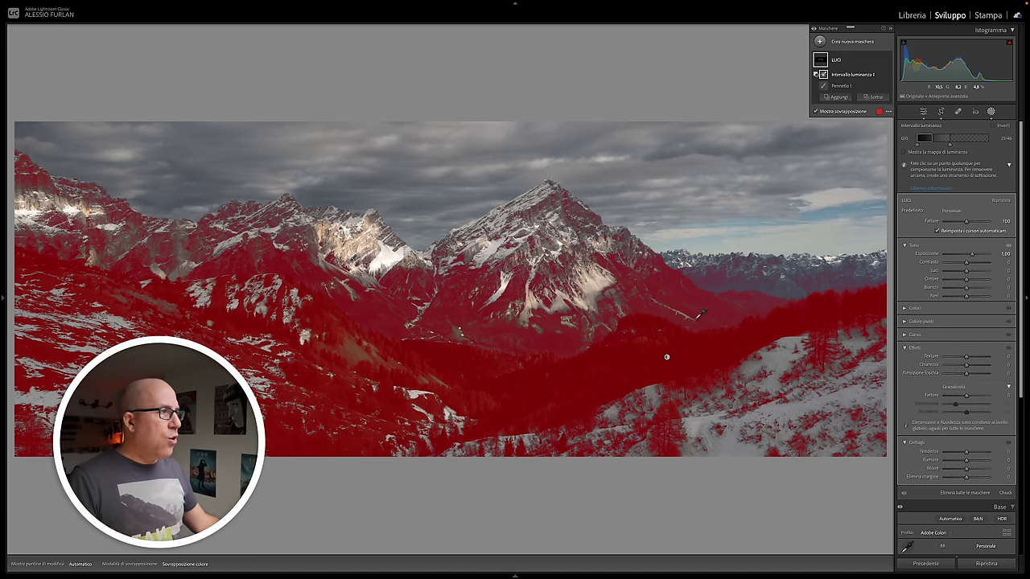
{"action": "left_click_drag", "start_coordinate": [699, 316], "coordinate": [698, 315]}
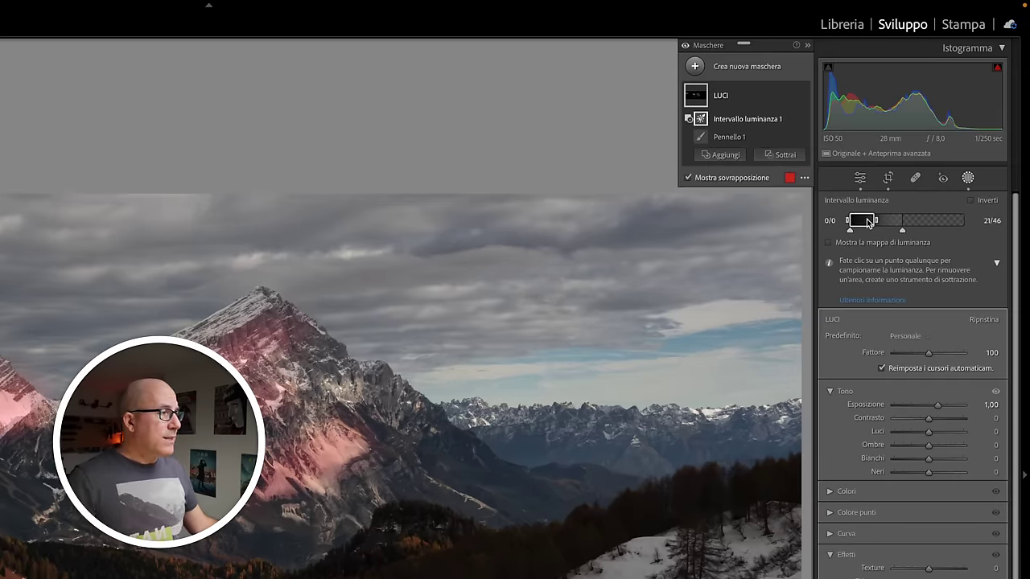
{"action": "left_click_drag", "start_coordinate": [870, 222], "coordinate": [912, 231]}
{"action": "left_click", "coordinate": [904, 152]}
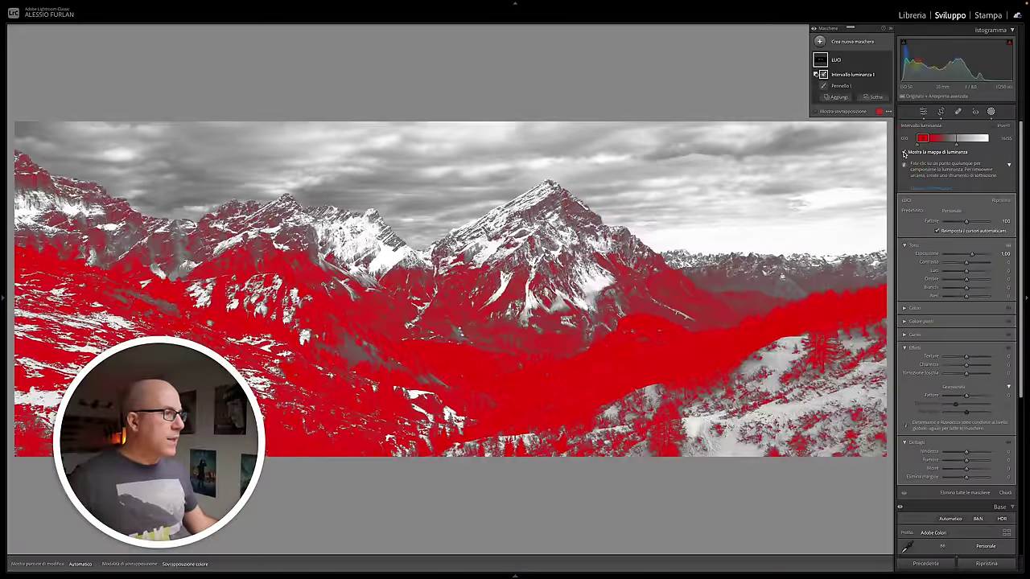
{"action": "mouse_move", "coordinate": [957, 144]}
{"action": "left_mouse_down"}
{"action": "mouse_move", "coordinate": [983, 143]}
{"action": "mouse_move", "coordinate": [930, 138]}
{"action": "left_mouse_up"}
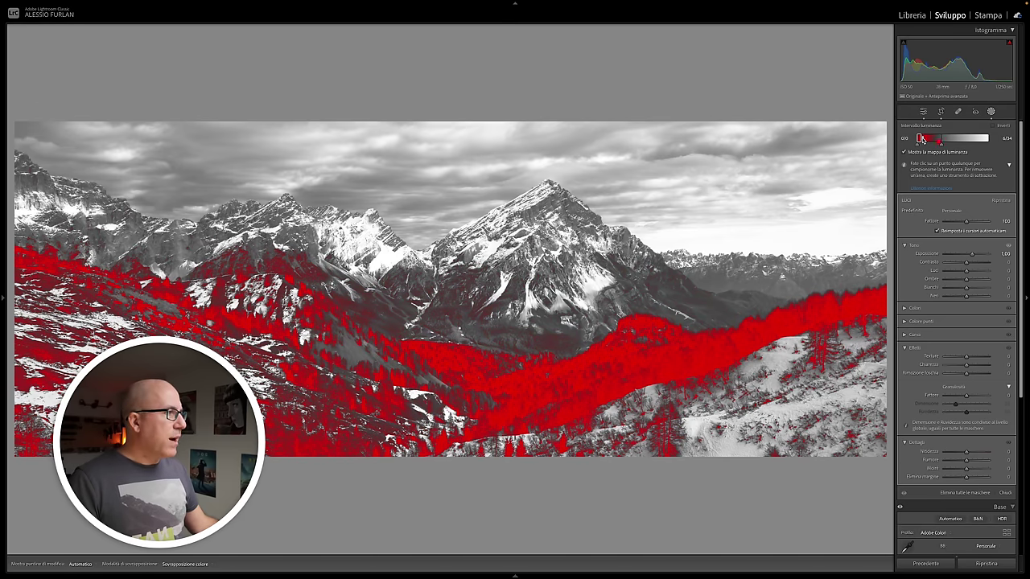
{"action": "left_click_drag", "start_coordinate": [939, 145], "coordinate": [943, 145]}
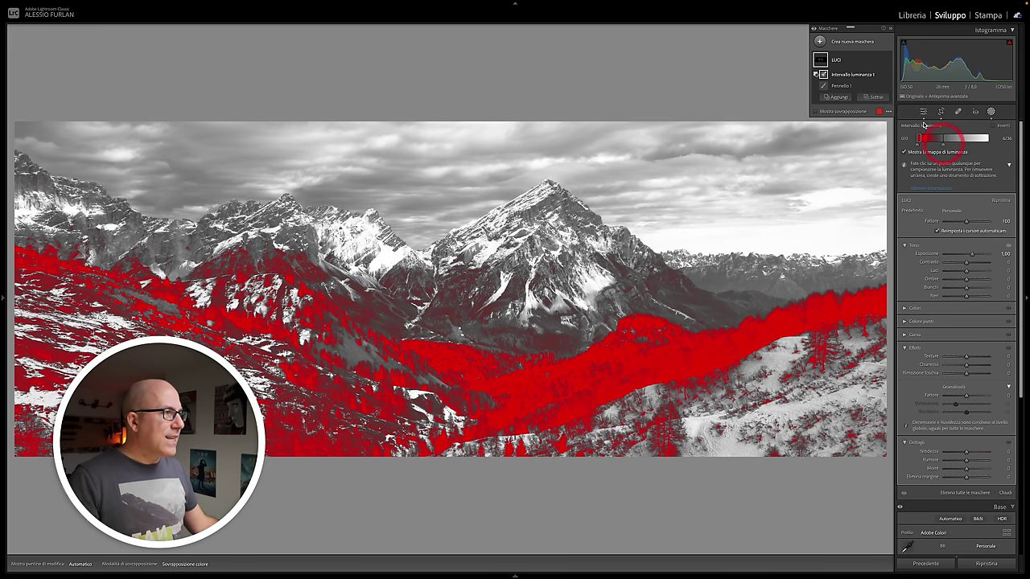
{"action": "left_click", "coordinate": [904, 152]}
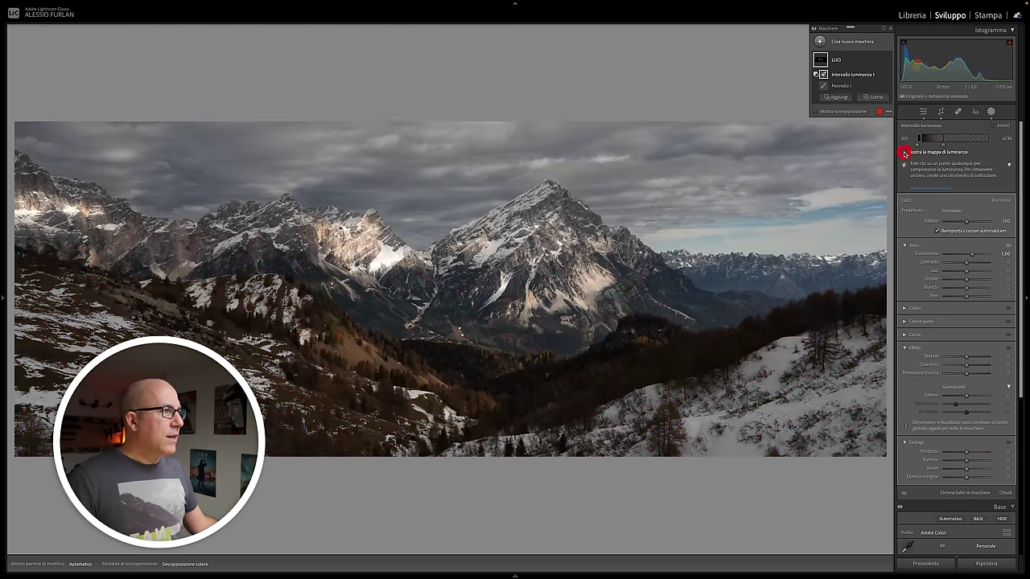
Step: Toggle LUCI and its overlay to compare, then fine-tune the range to 0–60
{"action": "left_click", "coordinate": [887, 61]}
{"action": "left_click", "coordinate": [887, 60]}
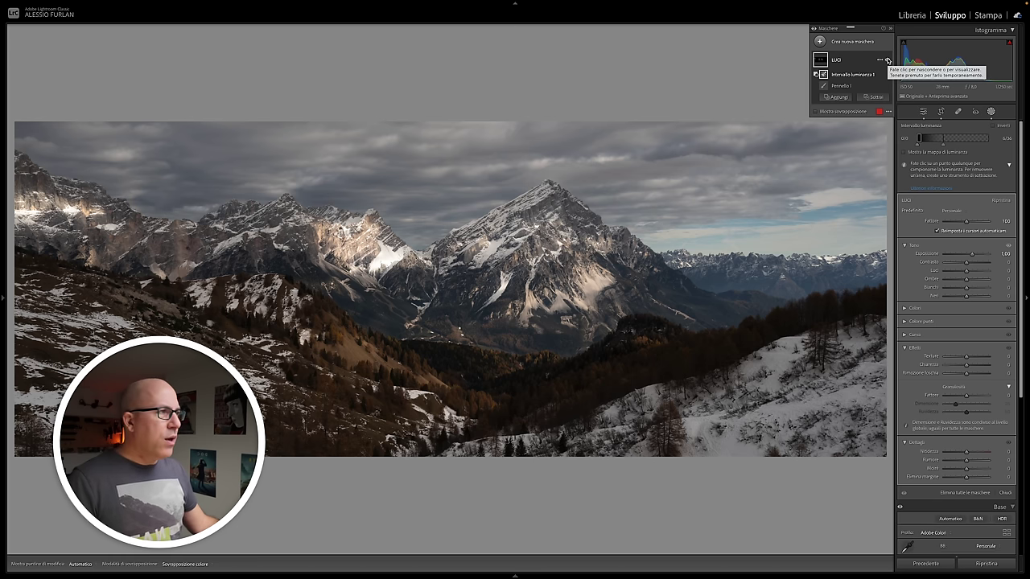
{"action": "left_click", "coordinate": [816, 112]}
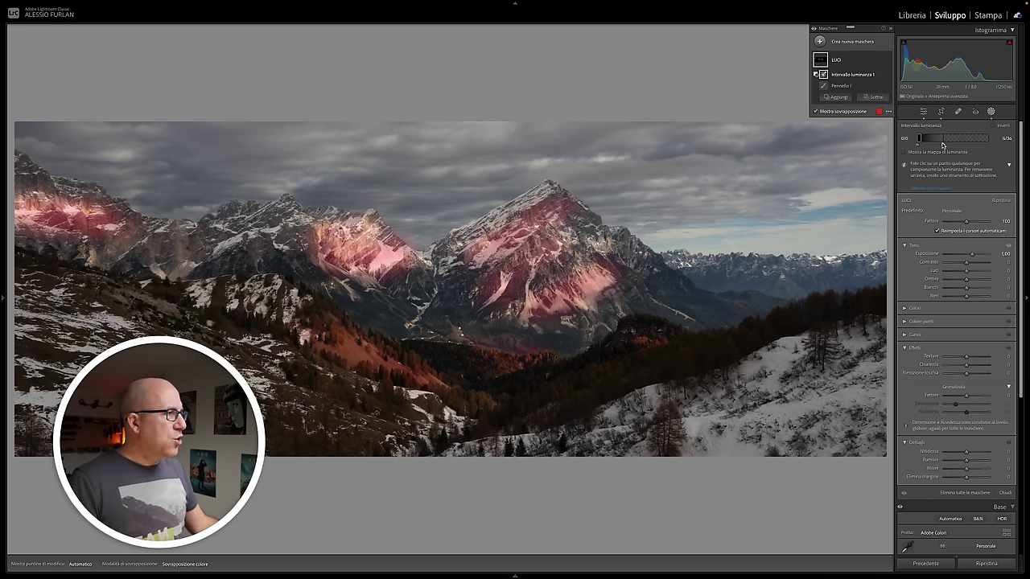
{"action": "mouse_move", "coordinate": [943, 143]}
{"action": "left_mouse_down"}
{"action": "mouse_move", "coordinate": [969, 144]}
{"action": "mouse_move", "coordinate": [959, 144]}
{"action": "left_mouse_up"}
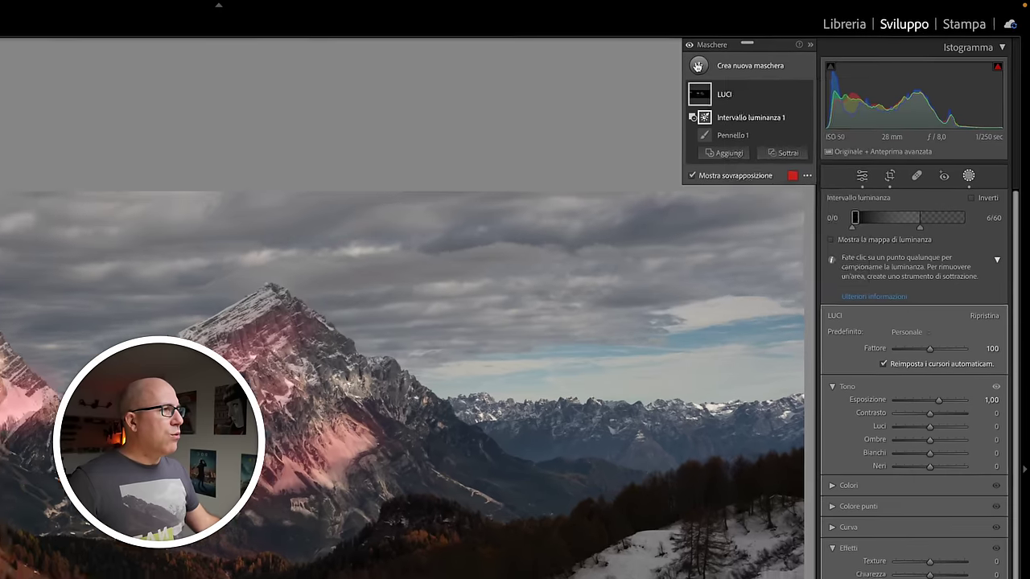
Step: Create a second brush mask with Exposure −1.00 and its overlay showing
{"action": "left_click", "coordinate": [819, 41]}
{"action": "left_click", "coordinate": [771, 182]}
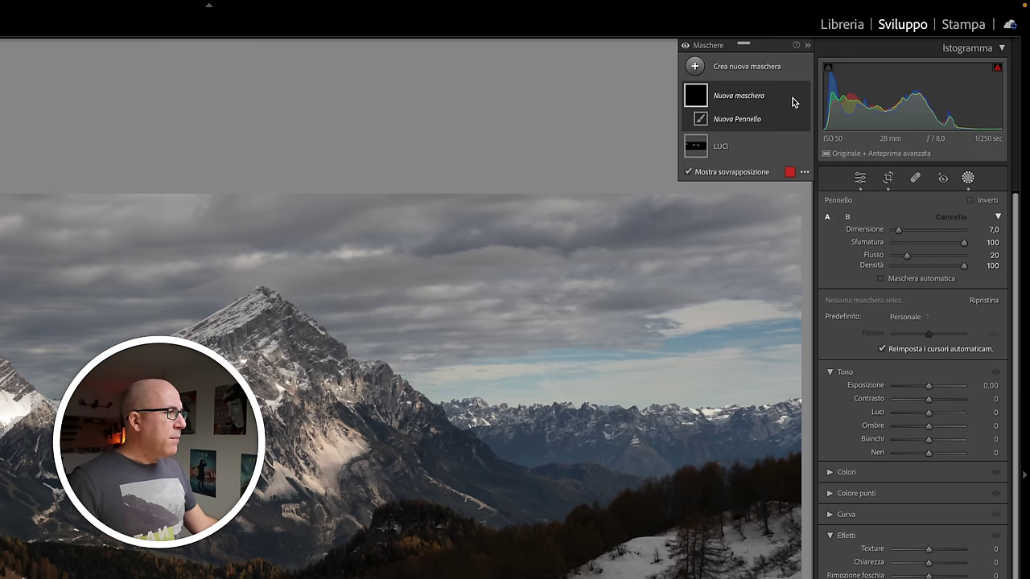
{"action": "left_click", "coordinate": [980, 385]}
{"action": "type", "text": "-1"}
{"action": "key", "text": "Return"}
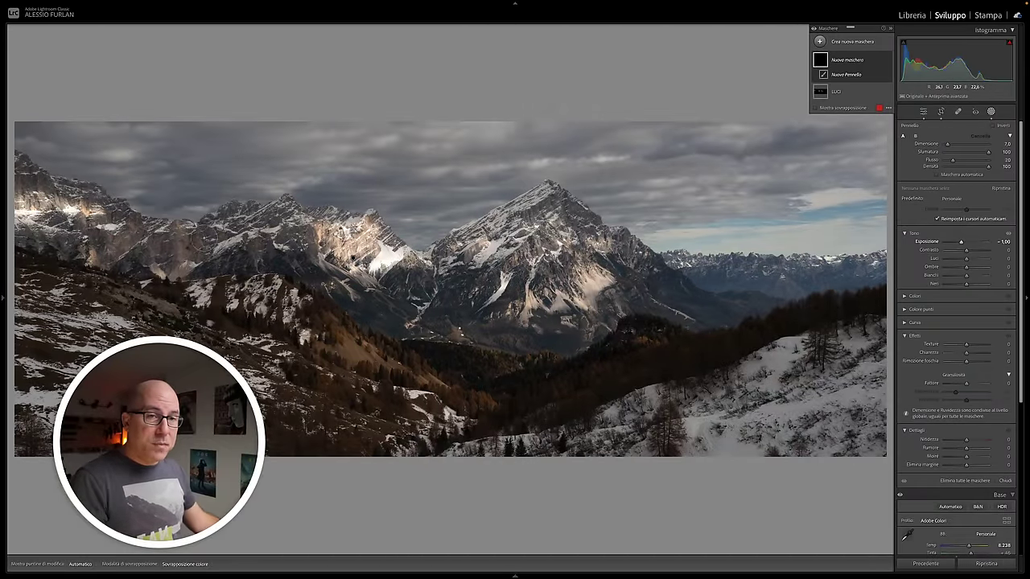
{"action": "key", "text": "o"}
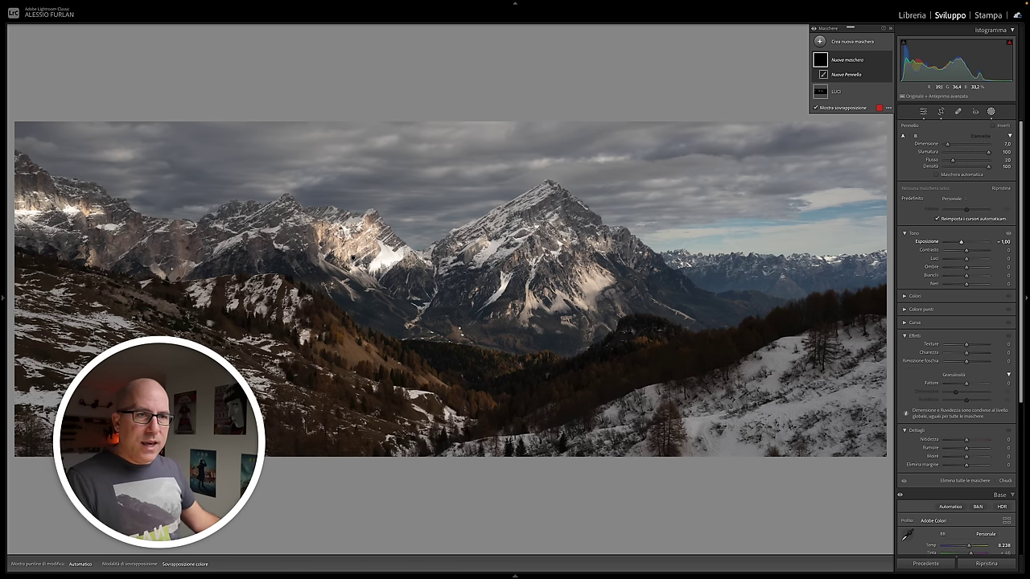
Step: Paint the darkening over the right ridge, central slopes, left peaks and hillside band
{"action": "key", "text": "h"}
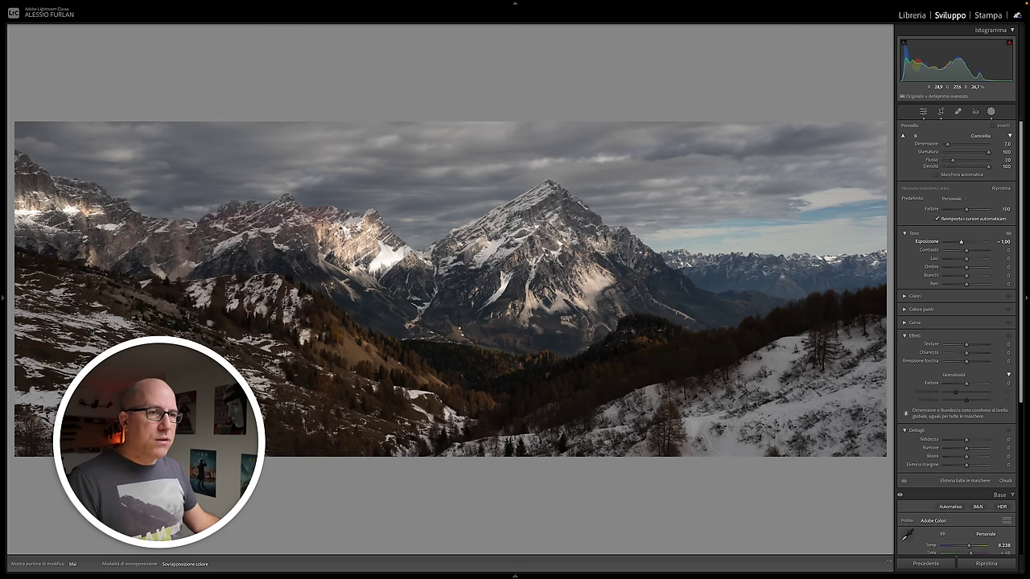
{"action": "key", "text": "h"}
{"action": "key", "text": "h"}
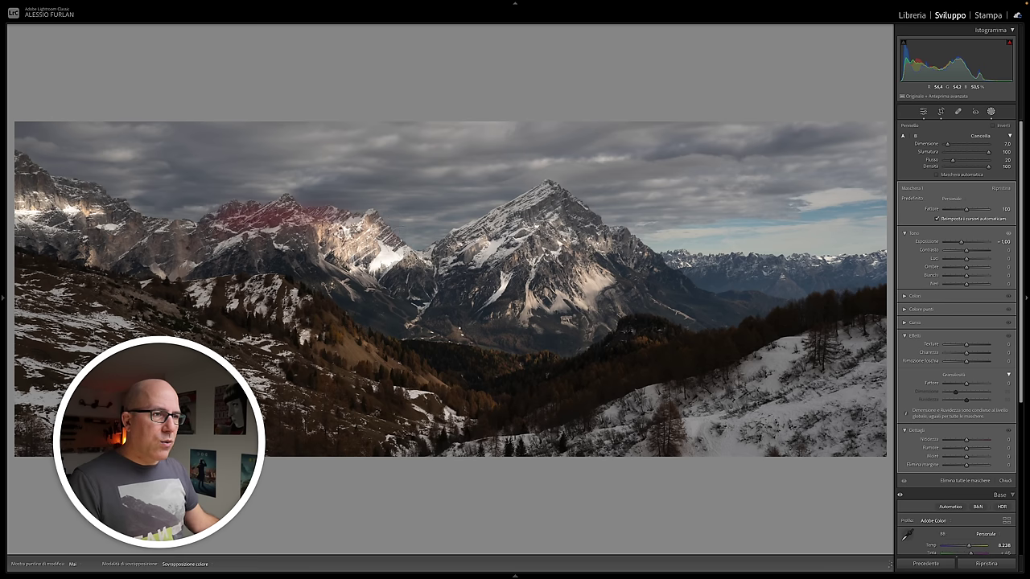
{"action": "key", "text": "h"}
{"action": "key", "text": "h"}
{"action": "left_click_drag", "start_coordinate": [570, 213], "coordinate": [655, 263]}
{"action": "left_click_drag", "start_coordinate": [568, 208], "coordinate": [595, 225]}
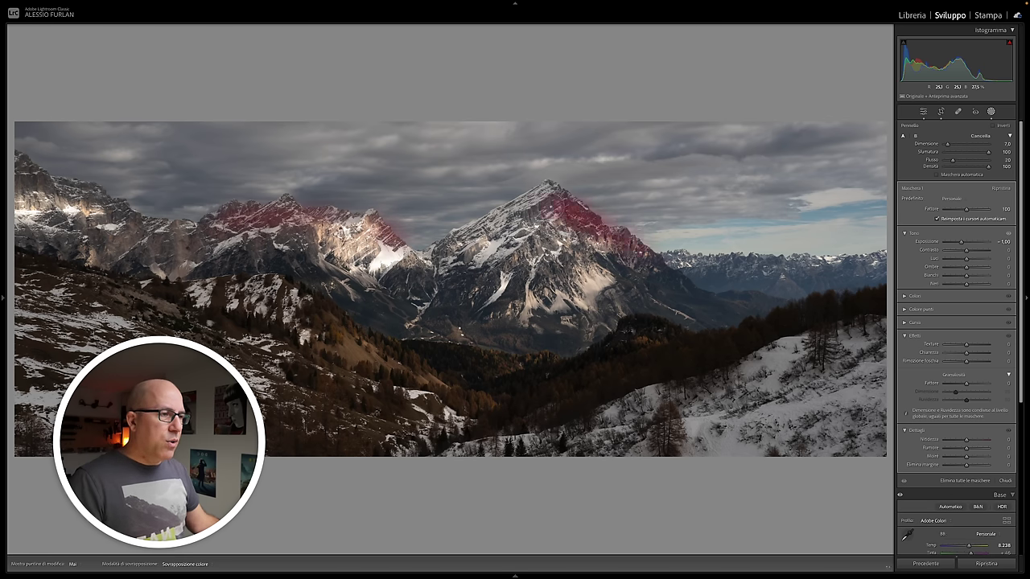
{"action": "mouse_move", "coordinate": [483, 280]}
{"action": "left_mouse_down"}
{"action": "mouse_move", "coordinate": [438, 302]}
{"action": "mouse_move", "coordinate": [451, 314]}
{"action": "mouse_move", "coordinate": [515, 291]}
{"action": "left_mouse_up"}
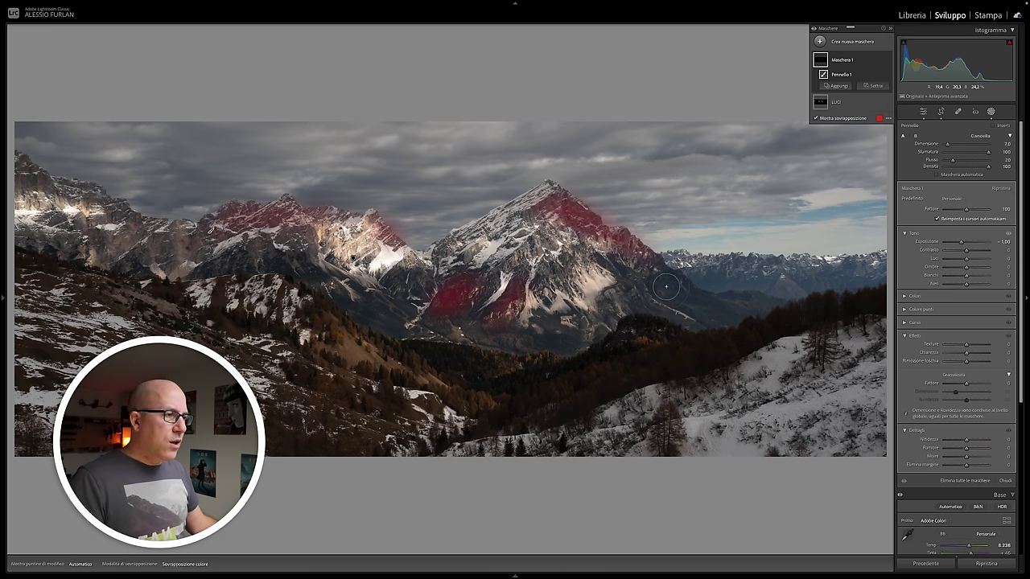
{"action": "left_click_drag", "start_coordinate": [666, 286], "coordinate": [743, 307]}
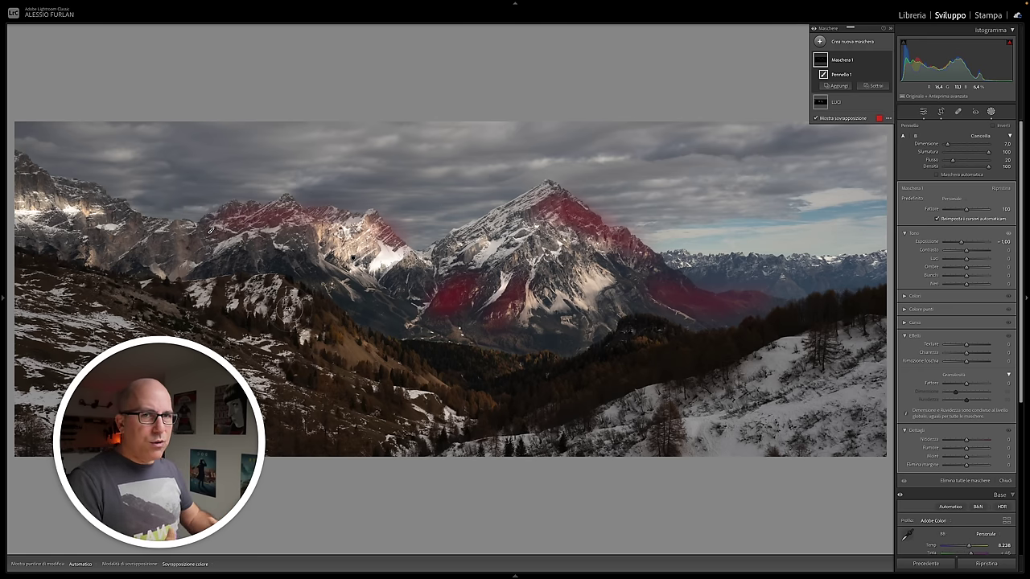
{"action": "left_click_drag", "start_coordinate": [210, 231], "coordinate": [67, 249]}
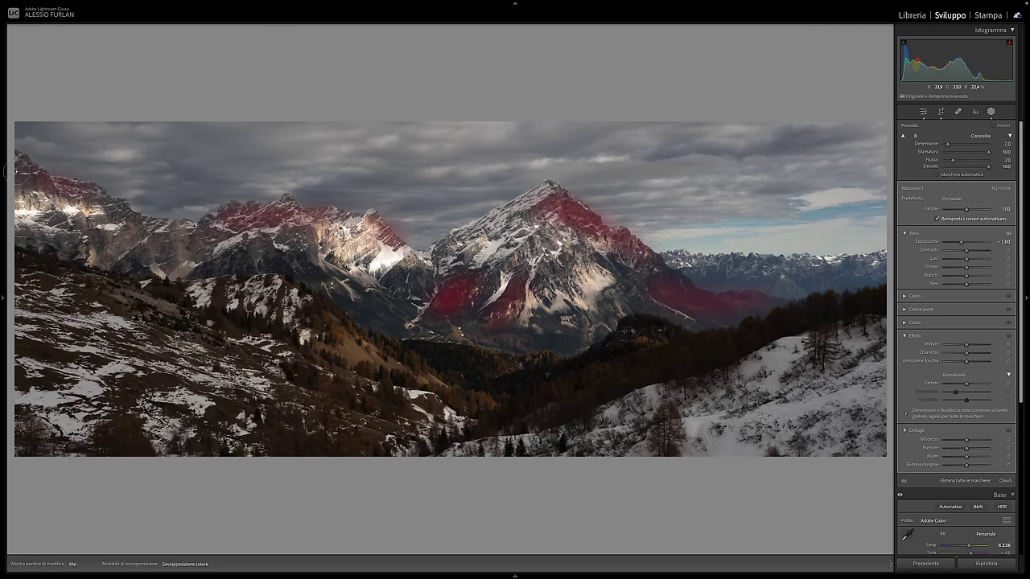
{"action": "left_click_drag", "start_coordinate": [307, 274], "coordinate": [433, 352]}
{"action": "mouse_move", "coordinate": [95, 276]}
{"action": "left_mouse_down"}
{"action": "mouse_move", "coordinate": [79, 253]}
{"action": "mouse_move", "coordinate": [289, 253]}
{"action": "left_mouse_up"}
{"action": "left_click_drag", "start_coordinate": [386, 283], "coordinate": [426, 265]}
{"action": "key", "text": "h"}
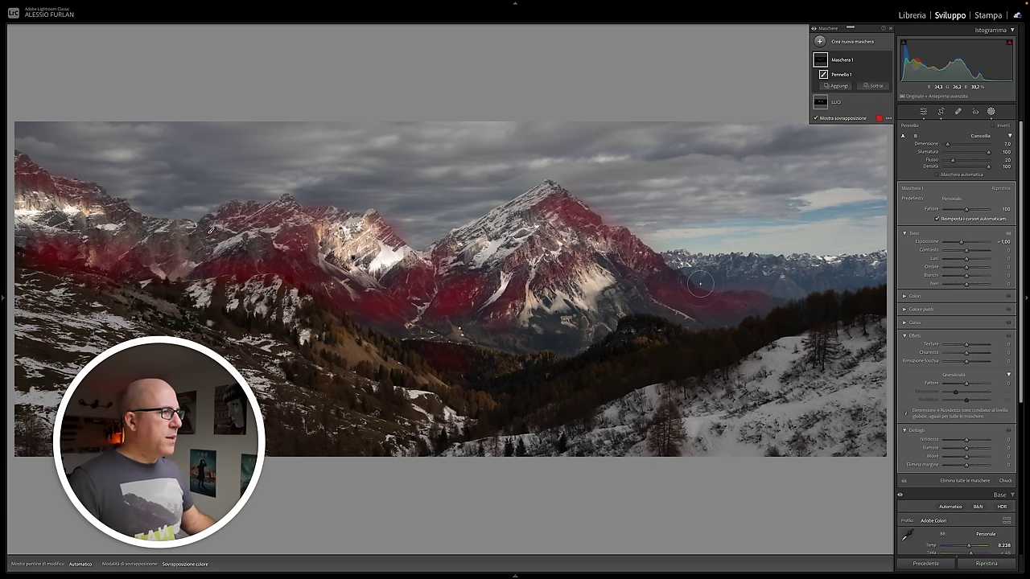
Step: Hide the overlay, toggle Maschera 1 to compare, and set its Amount to about 99
{"action": "left_click", "coordinate": [815, 119]}
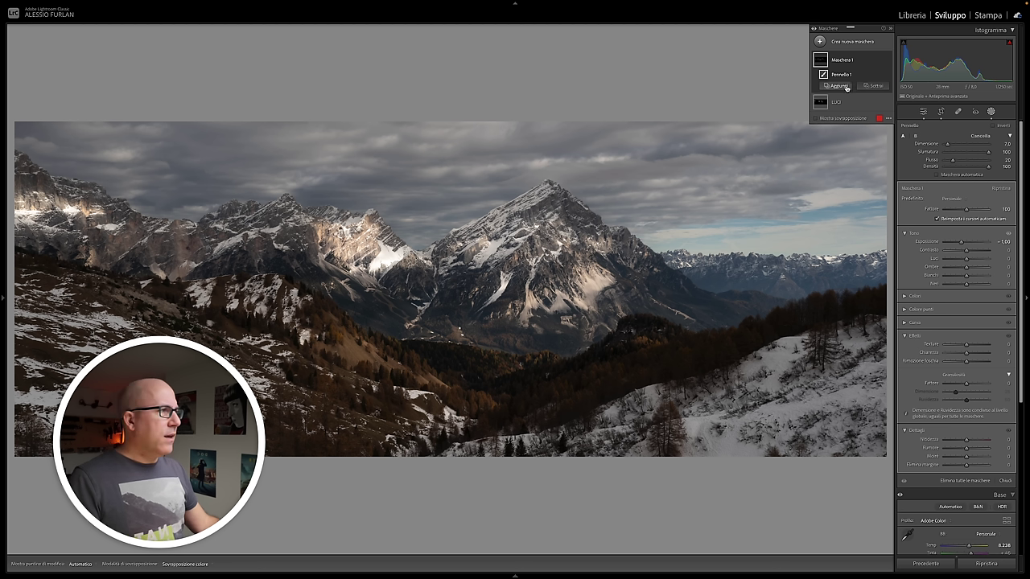
{"action": "left_click", "coordinate": [886, 61]}
{"action": "left_click", "coordinate": [886, 61]}
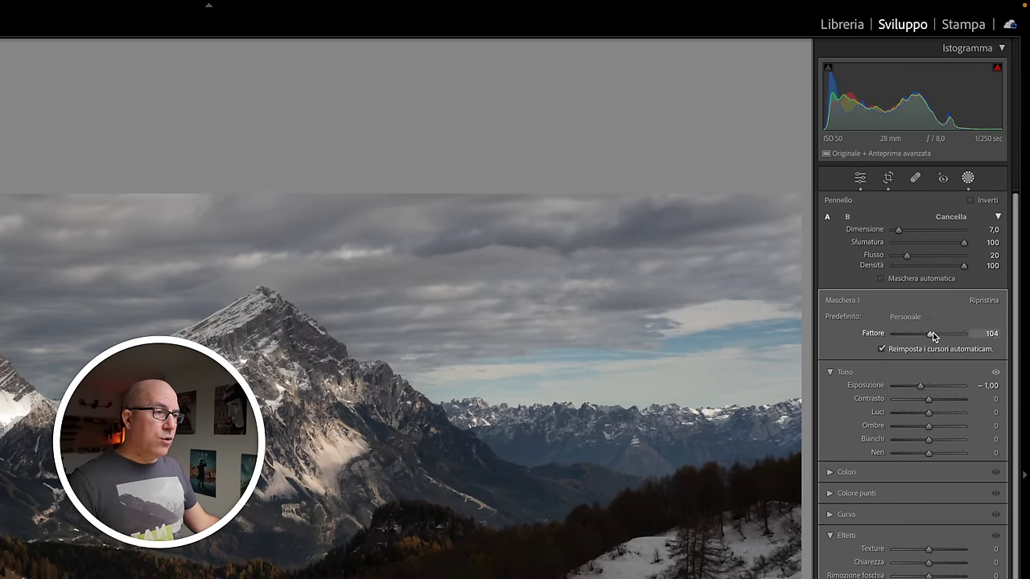
{"action": "left_click_drag", "start_coordinate": [966, 209], "coordinate": [998, 208]}
{"action": "mouse_move", "coordinate": [979, 333]}
{"action": "left_mouse_down"}
{"action": "mouse_move", "coordinate": [829, 340]}
{"action": "mouse_move", "coordinate": [977, 333]}
{"action": "mouse_move", "coordinate": [843, 344]}
{"action": "mouse_move", "coordinate": [931, 338]}
{"action": "left_mouse_up"}
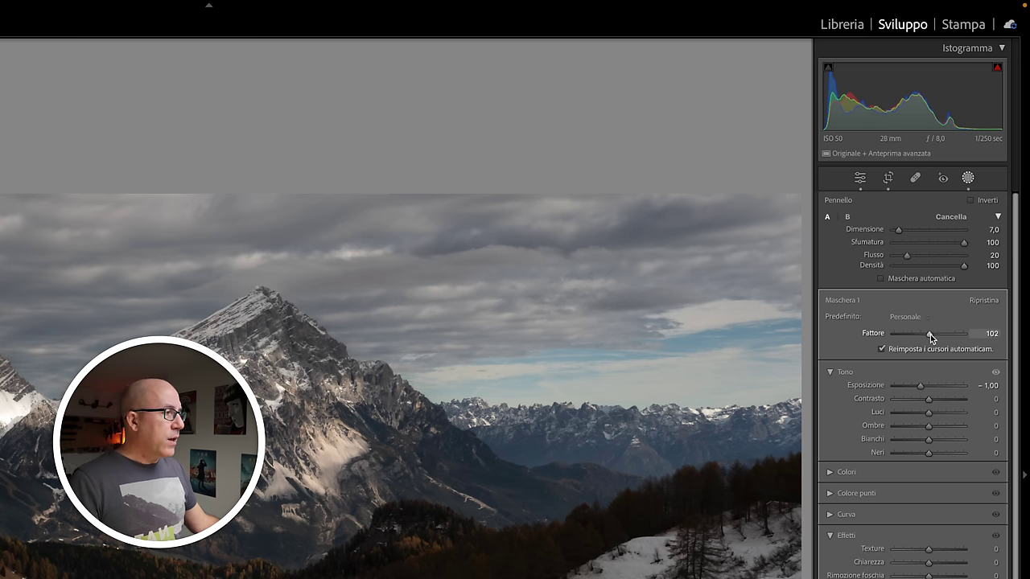
{"action": "left_click", "coordinate": [928, 333]}
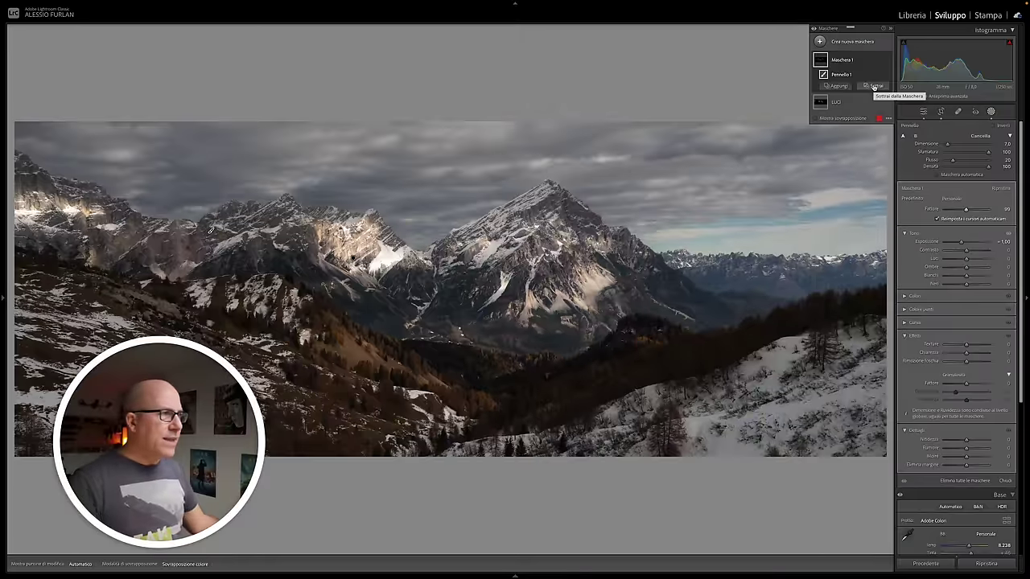
Step: Subtract a Luminance Range from Maschera 1, sampling the bright sunlit mountain face
{"action": "left_click", "coordinate": [815, 118]}
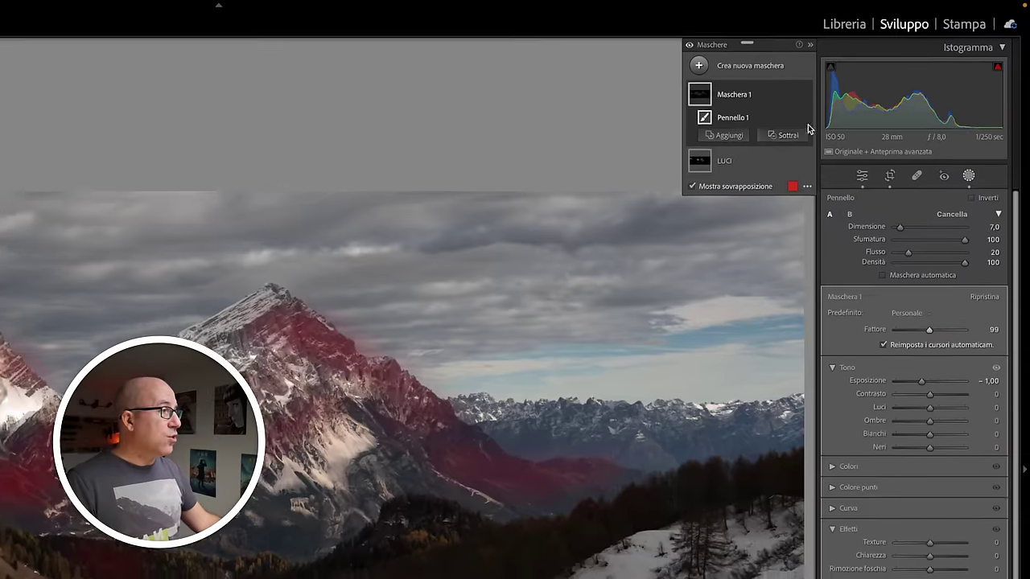
{"action": "left_click", "coordinate": [871, 86]}
{"action": "left_click", "coordinate": [798, 332]}
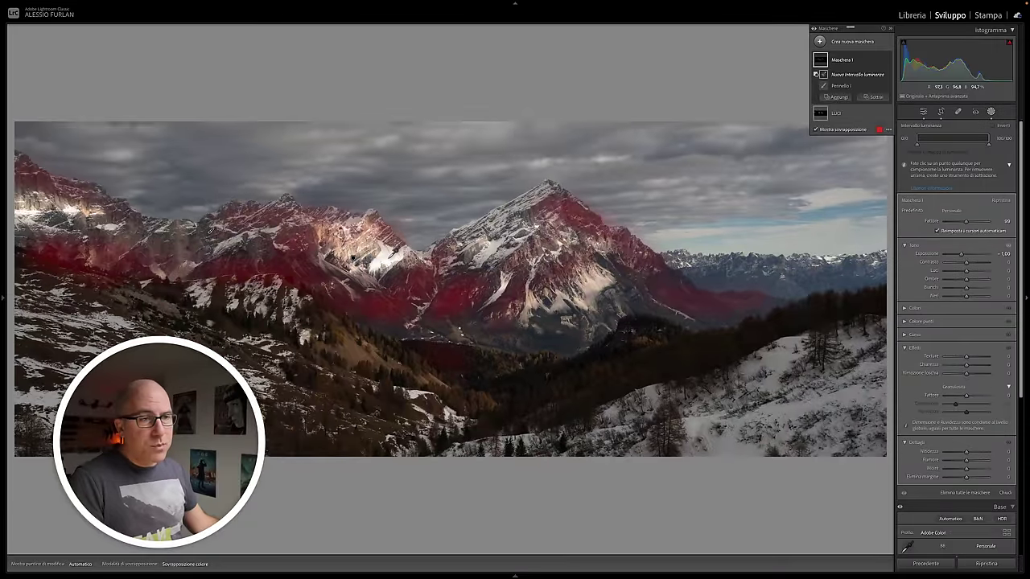
{"action": "left_click", "coordinate": [389, 256]}
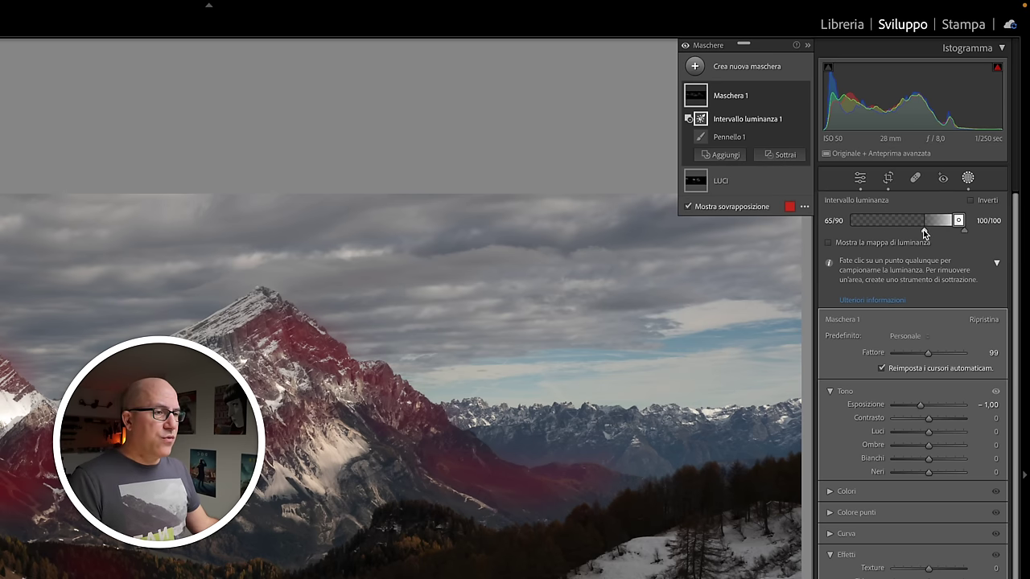
{"action": "left_click", "coordinate": [828, 242]}
Step: Raise the excluded range's lower limit to 70, checking the luminance map and overlay
{"action": "left_click_drag", "start_coordinate": [924, 232], "coordinate": [923, 231]}
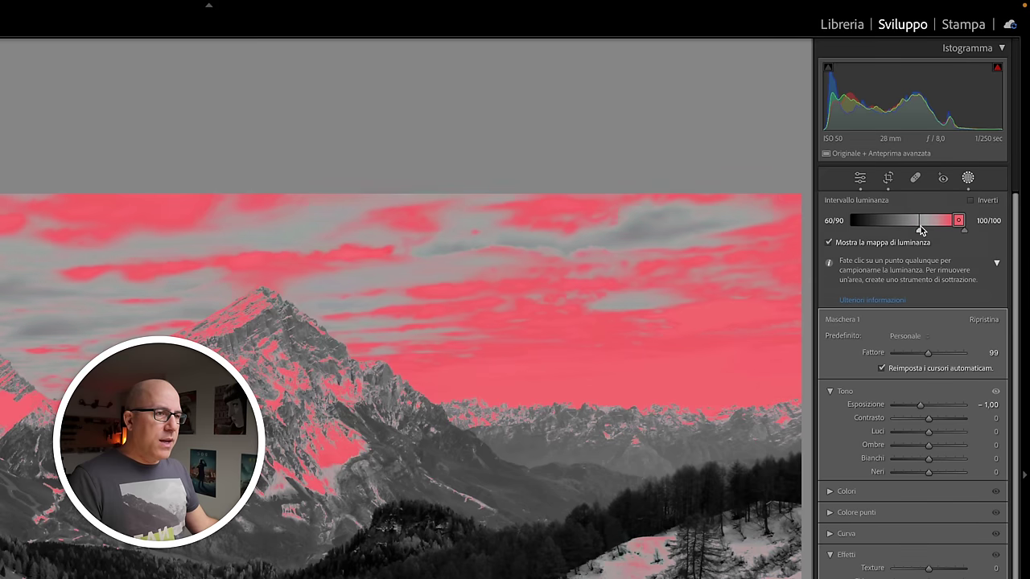
{"action": "mouse_move", "coordinate": [923, 231]}
{"action": "left_mouse_down"}
{"action": "mouse_move", "coordinate": [893, 232]}
{"action": "mouse_move", "coordinate": [911, 231]}
{"action": "left_mouse_up"}
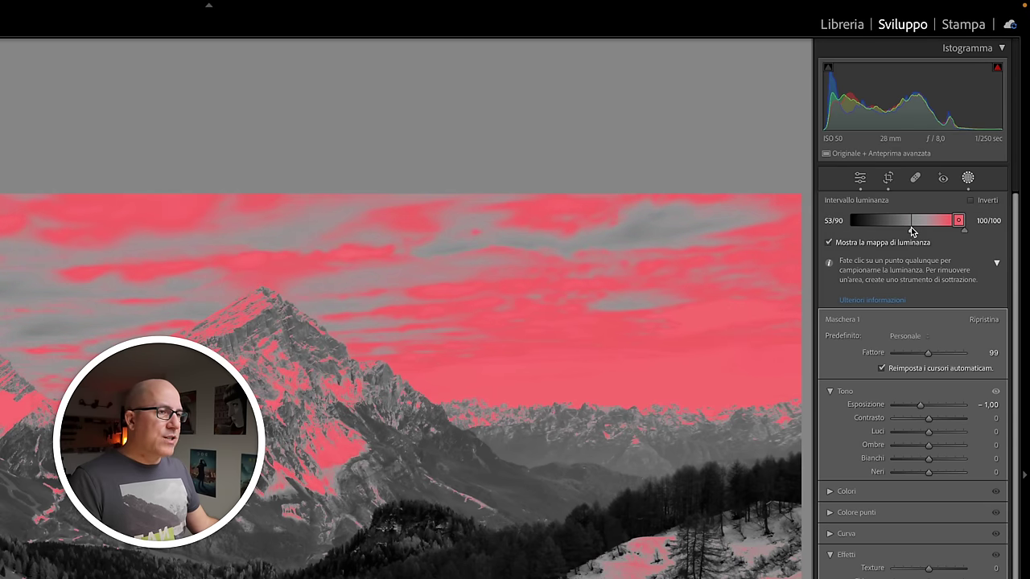
{"action": "left_click", "coordinate": [830, 243]}
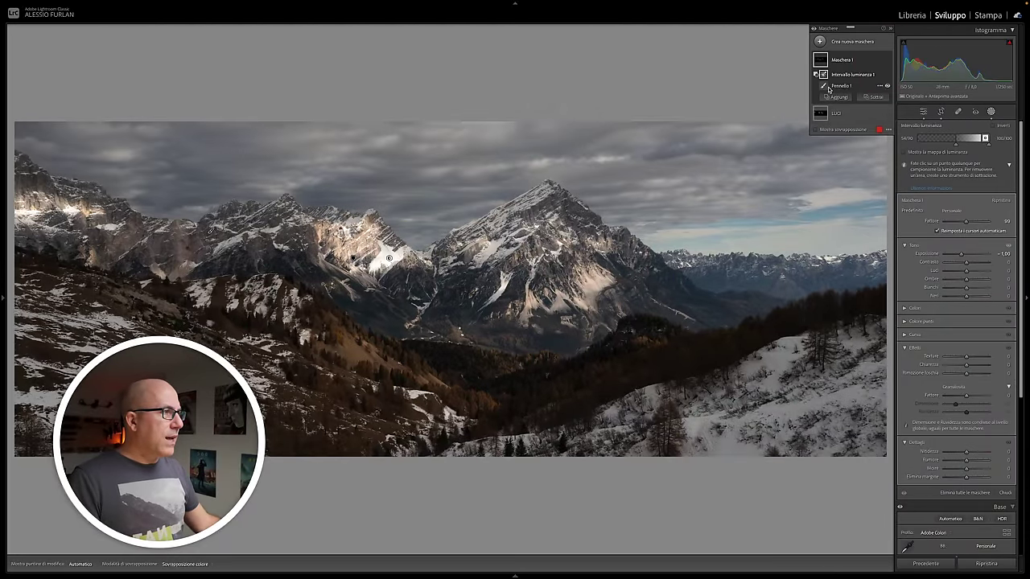
{"action": "left_click", "coordinate": [814, 130]}
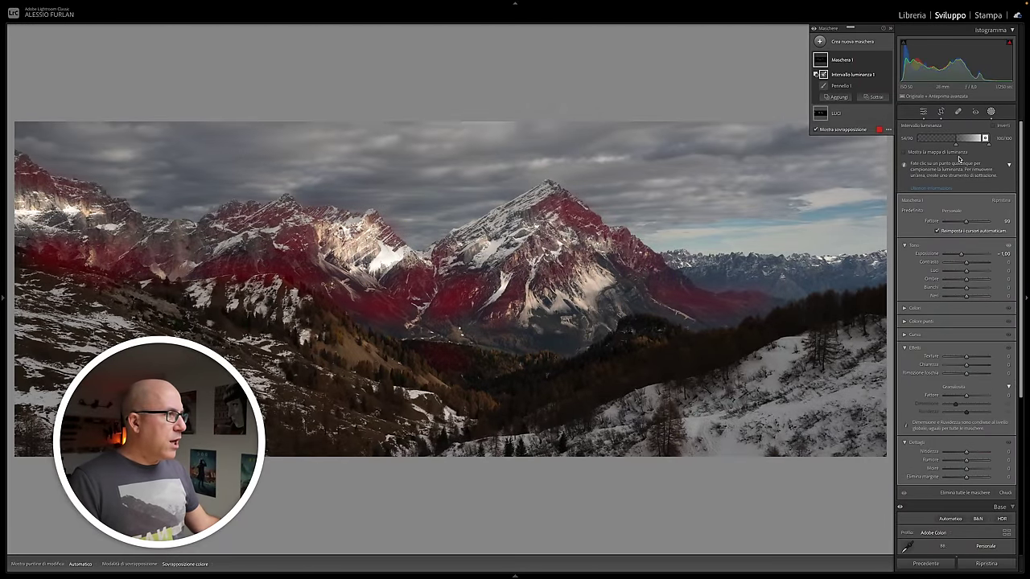
{"action": "left_click_drag", "start_coordinate": [956, 144], "coordinate": [967, 147]}
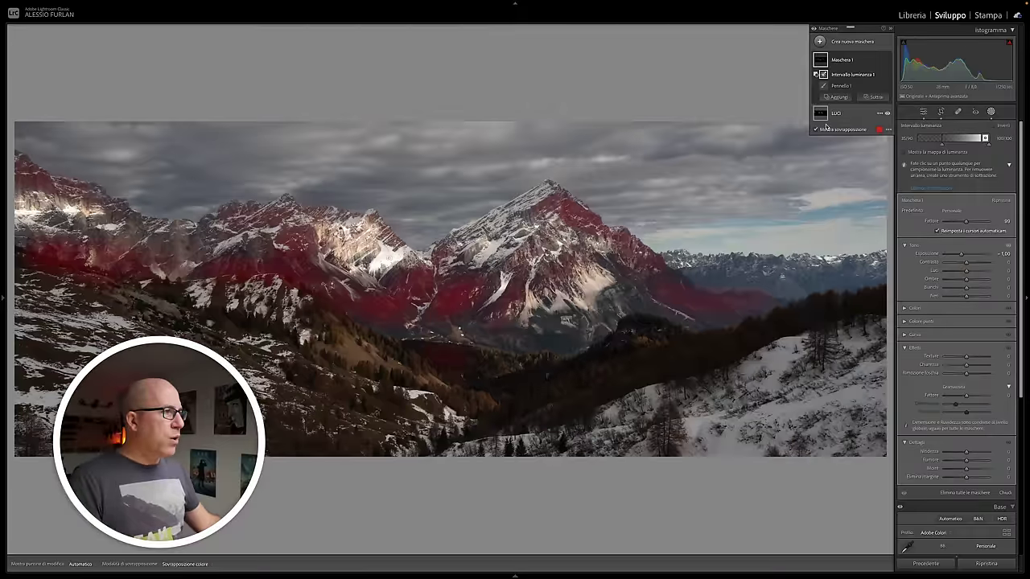
Step: Hide the mask overlay and rename the darkening mask Maschera 1 to OMBRE
{"action": "left_click", "coordinate": [816, 129]}
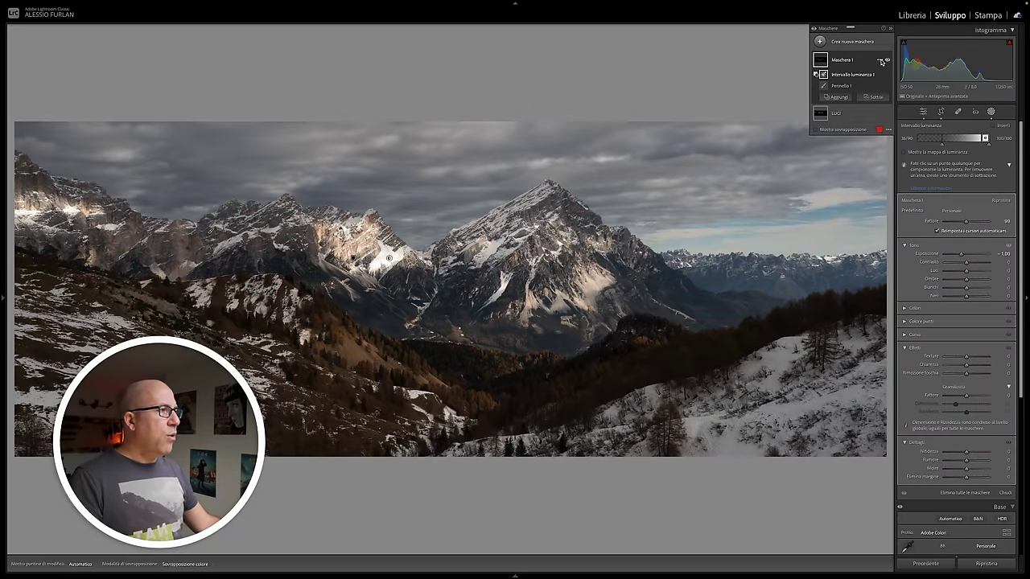
{"action": "left_click", "coordinate": [879, 61]}
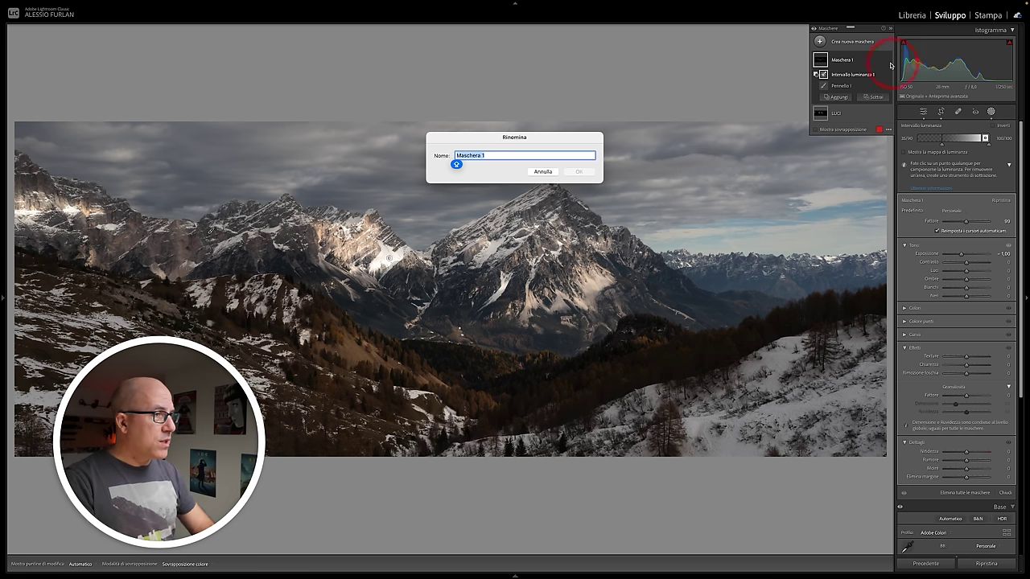
{"action": "type", "text": "OMBRE"}
{"action": "key", "text": "Return"}
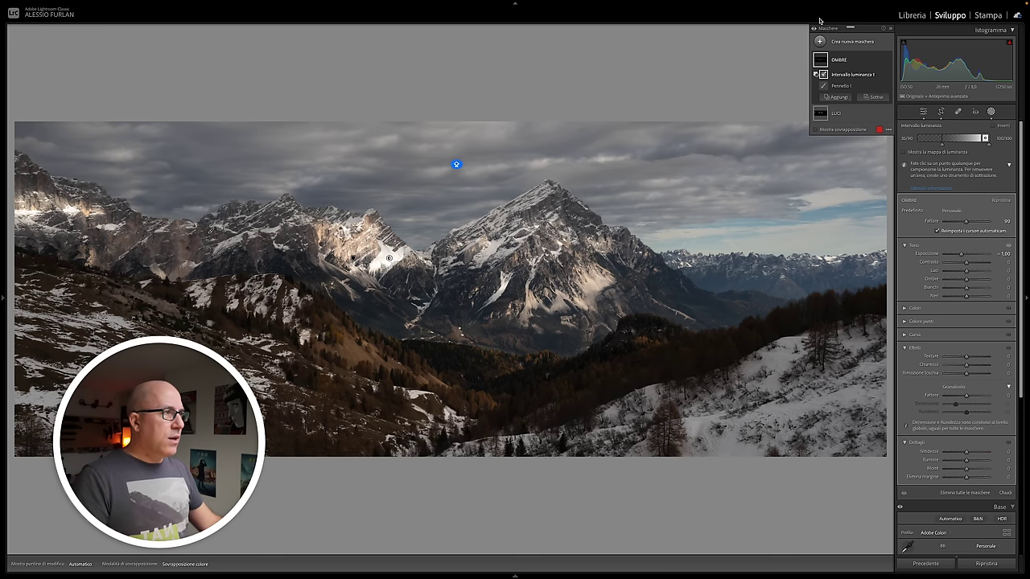
Step: Lower global Whites to -16 and Highlights to -10, raise Dehaze to +38, and reopen the masks
{"action": "left_click", "coordinate": [993, 113]}
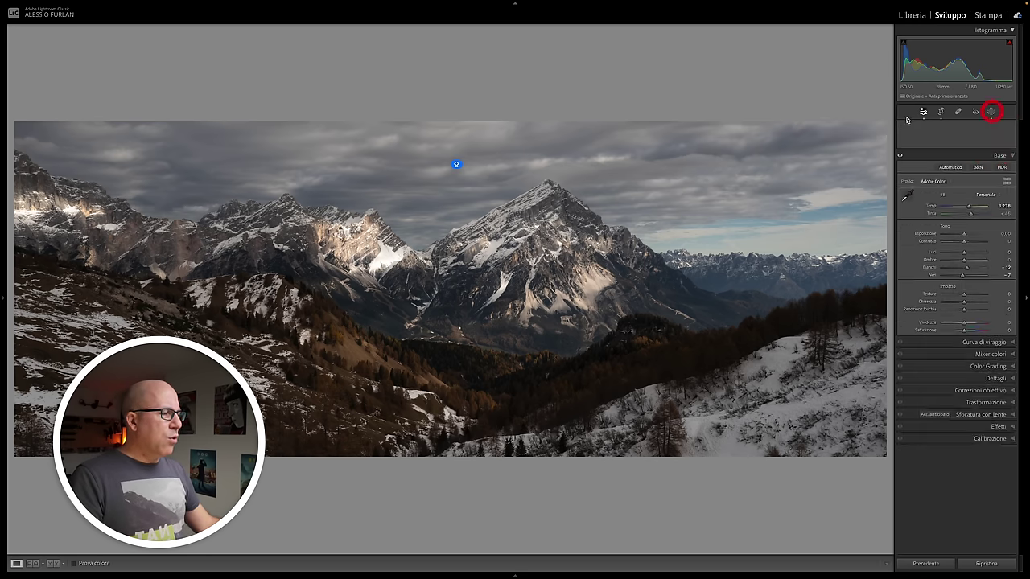
{"action": "key", "text": "backslash"}
{"action": "key", "text": "backslash"}
{"action": "key", "text": "backslash"}
{"action": "key", "text": "backslash"}
{"action": "key", "text": "backslash"}
{"action": "key", "text": "backslash"}
{"action": "key", "text": "backslash"}
{"action": "key", "text": "backslash"}
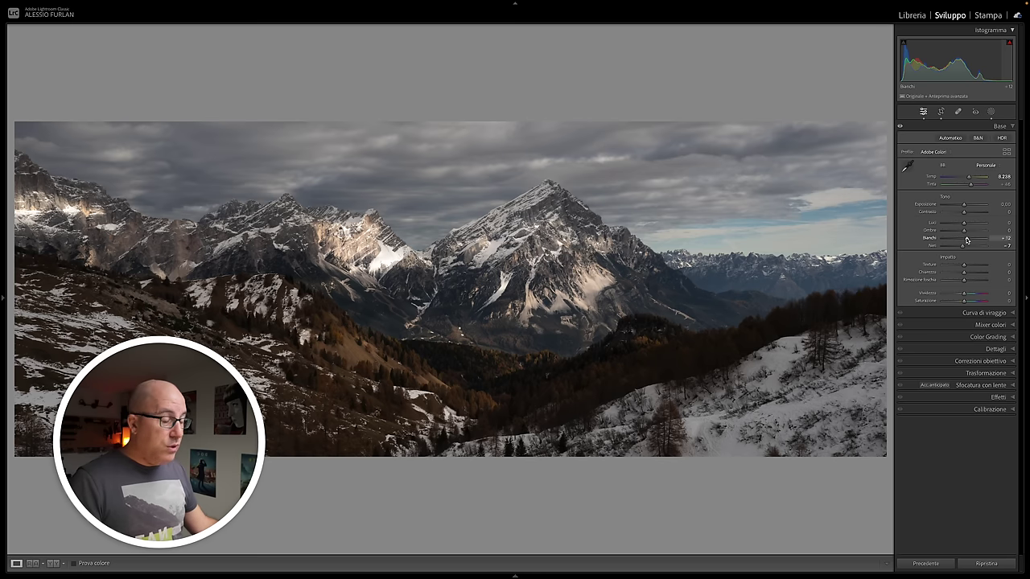
{"action": "key", "text": "alt"}
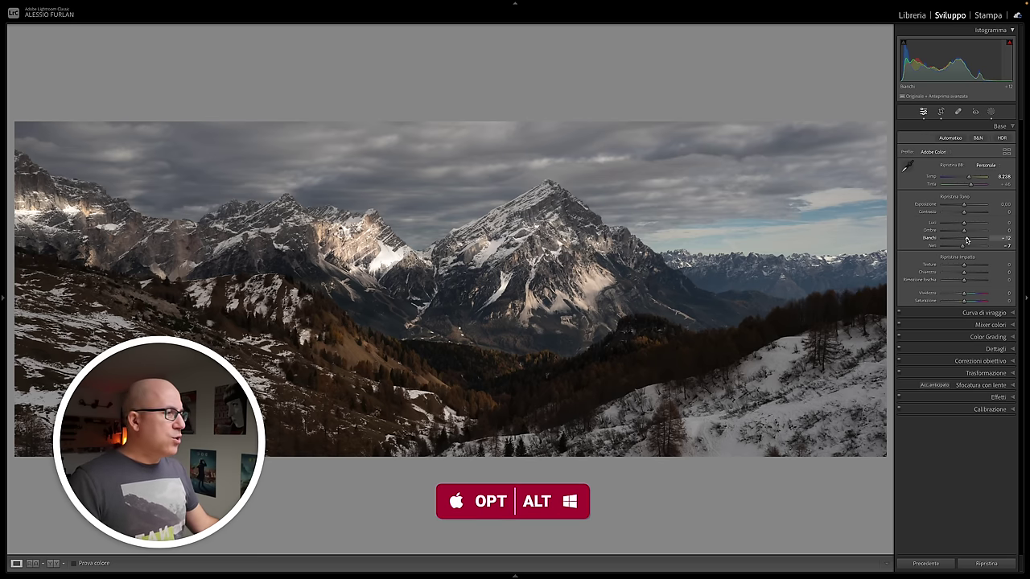
{"action": "left_click", "coordinate": [966, 239], "text": "alt"}
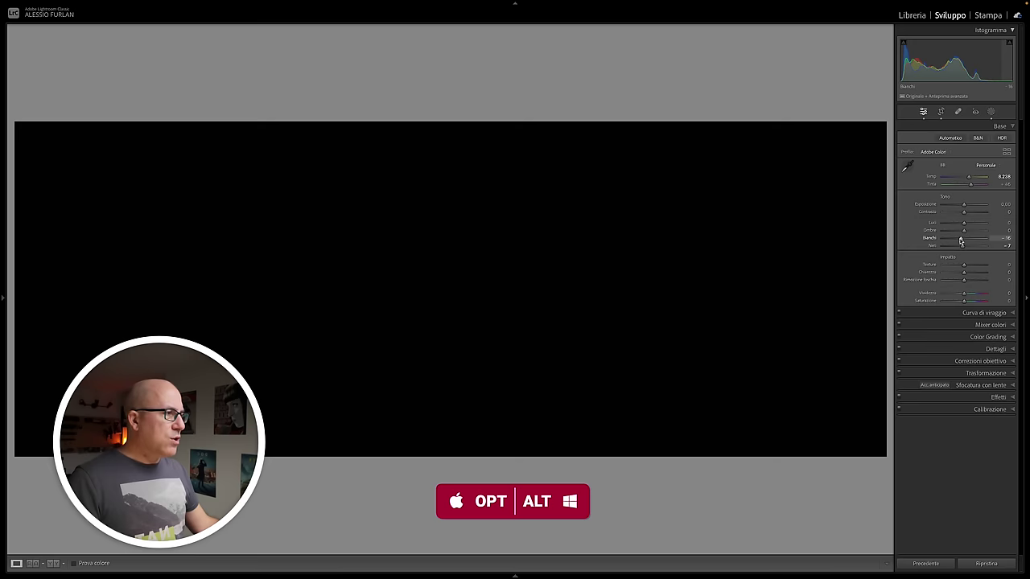
{"action": "left_click_drag", "start_coordinate": [959, 241], "coordinate": [960, 241]}
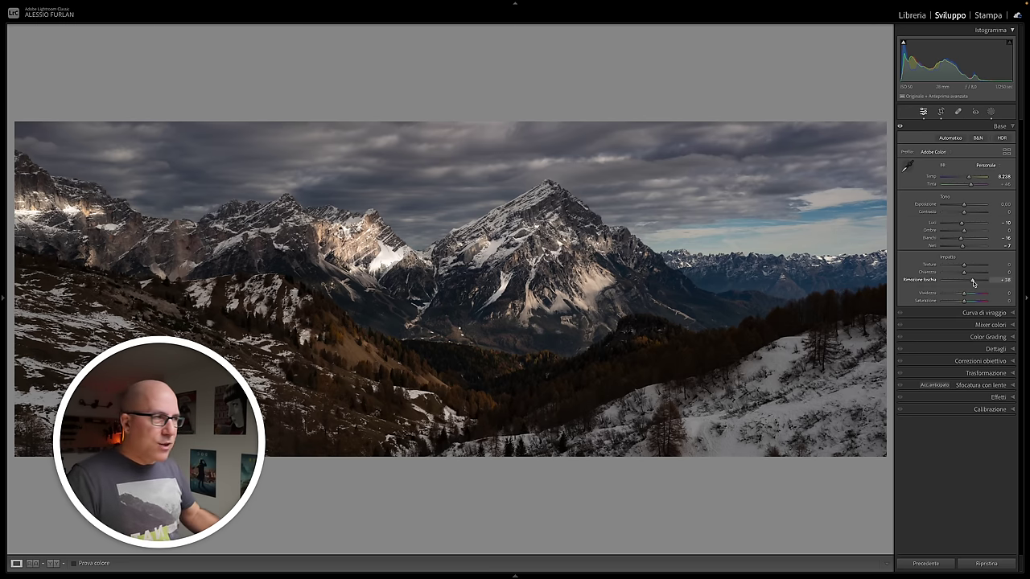
{"action": "left_click", "coordinate": [991, 112]}
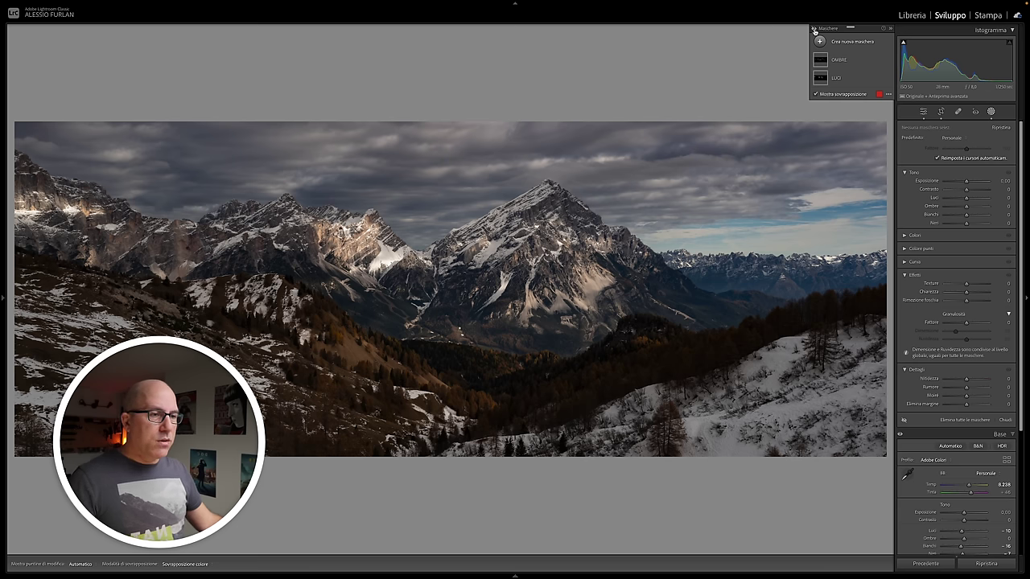
Step: Select the LUCI mask and set its overall Amount to 110
{"action": "left_click_drag", "start_coordinate": [463, 297], "coordinate": [264, 312]}
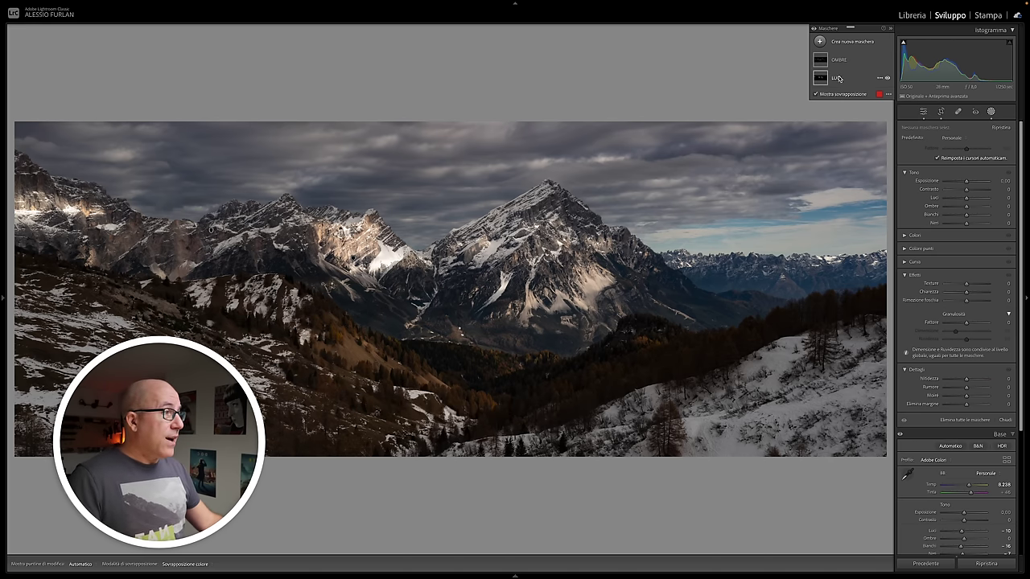
{"action": "left_click", "coordinate": [837, 78]}
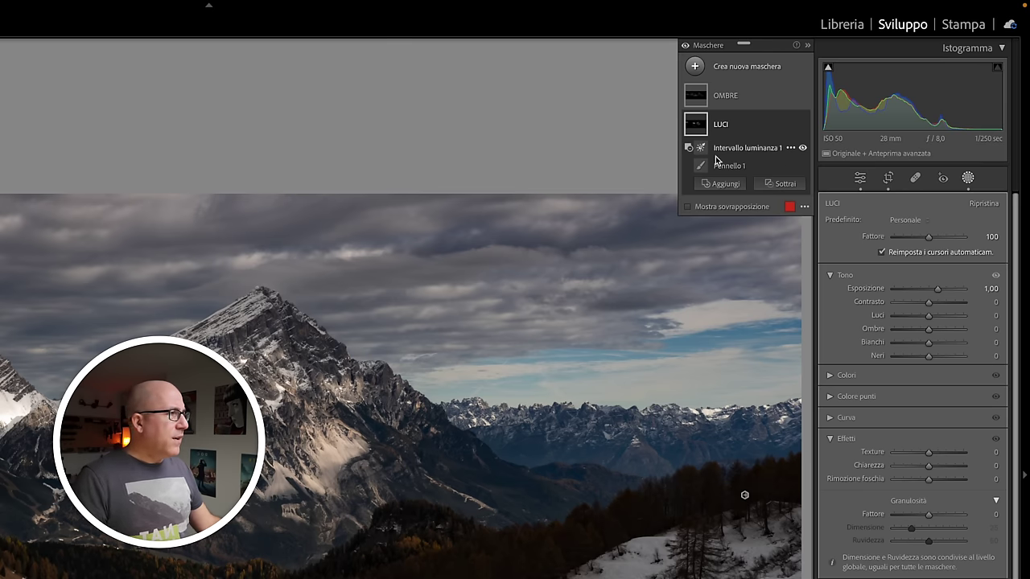
{"action": "left_click", "coordinate": [752, 131]}
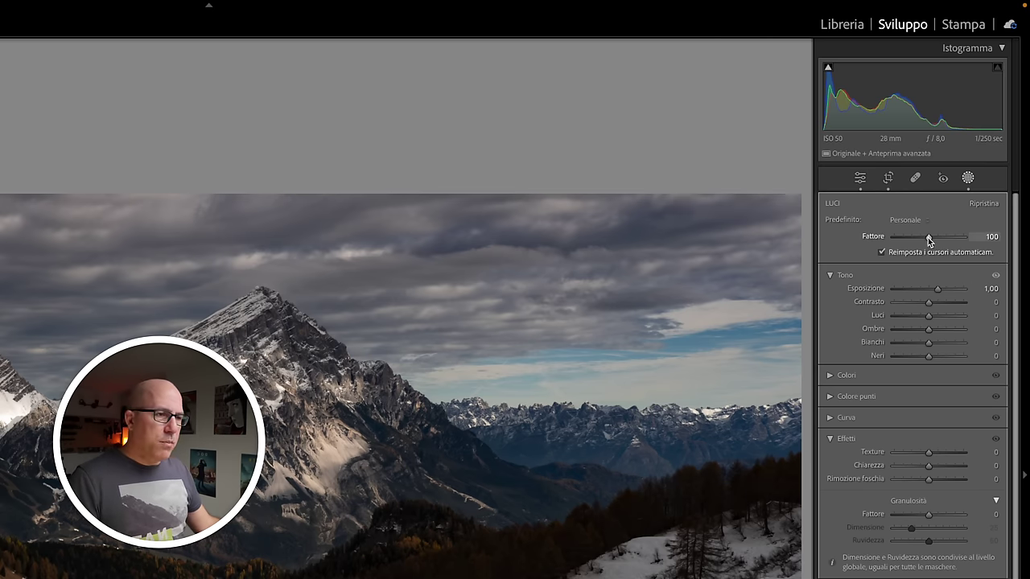
{"action": "left_click_drag", "start_coordinate": [932, 239], "coordinate": [945, 239]}
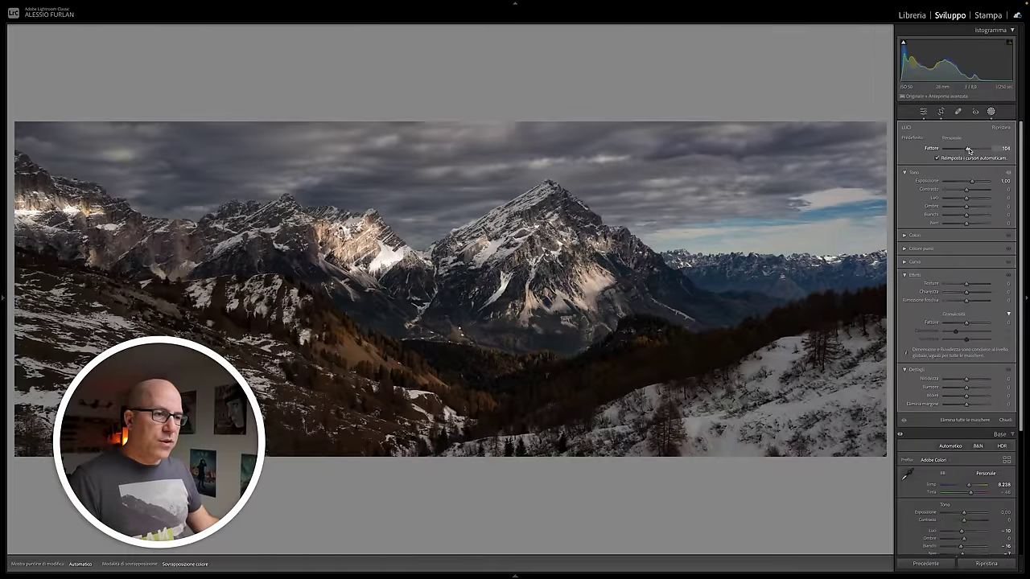
{"action": "left_click_drag", "start_coordinate": [969, 150], "coordinate": [967, 149]}
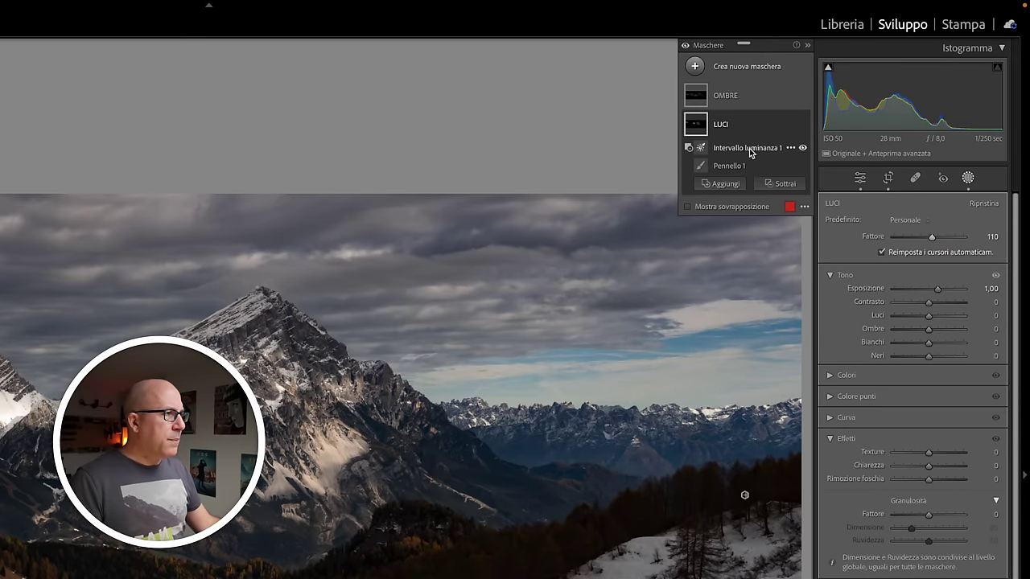
Step: Select LUCI's Brush 1 component and toggle the mask pins on and off to inspect it
{"action": "left_click", "coordinate": [732, 165]}
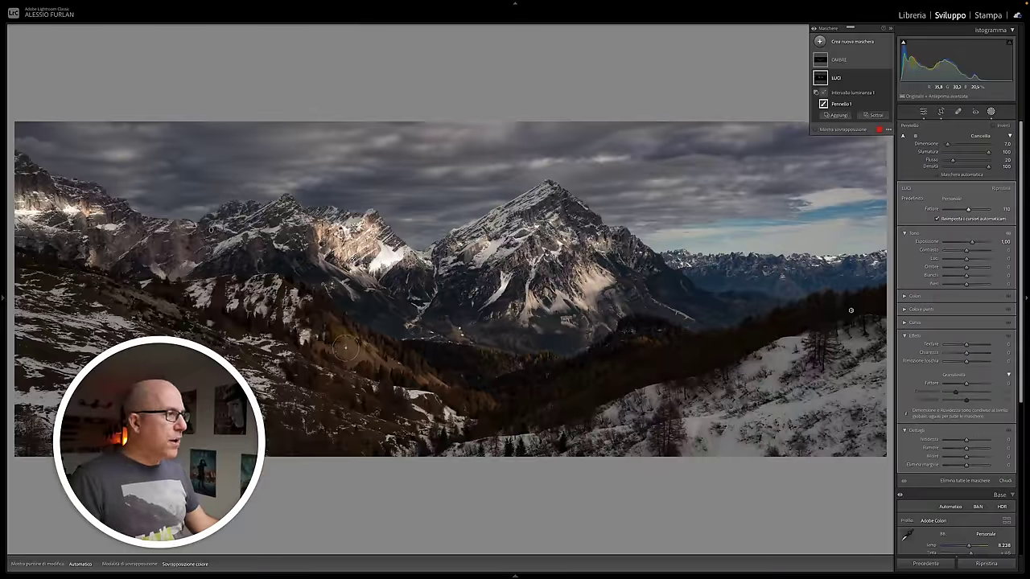
{"action": "key", "text": "h"}
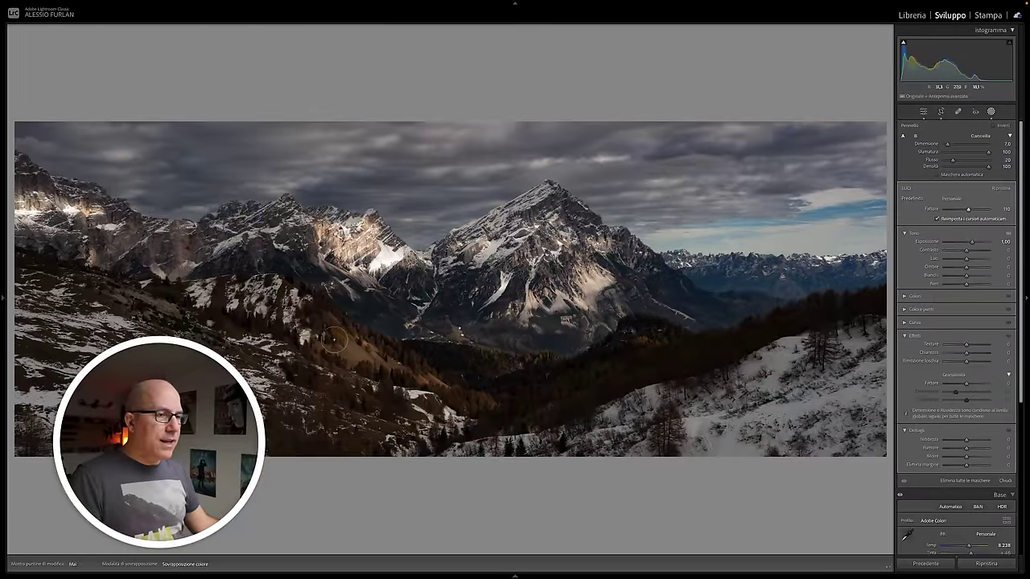
{"action": "key", "text": "h"}
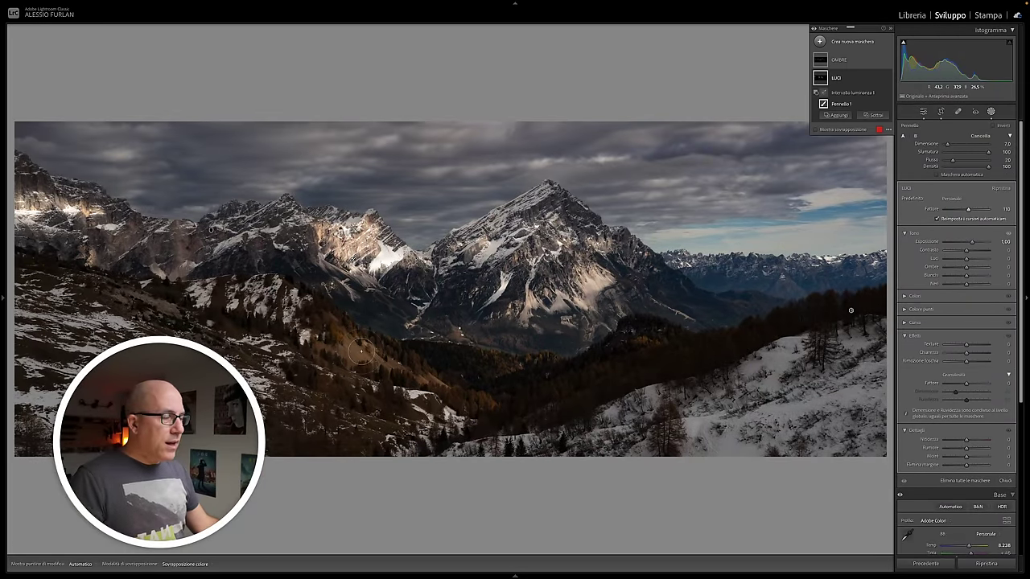
{"action": "key", "text": "h"}
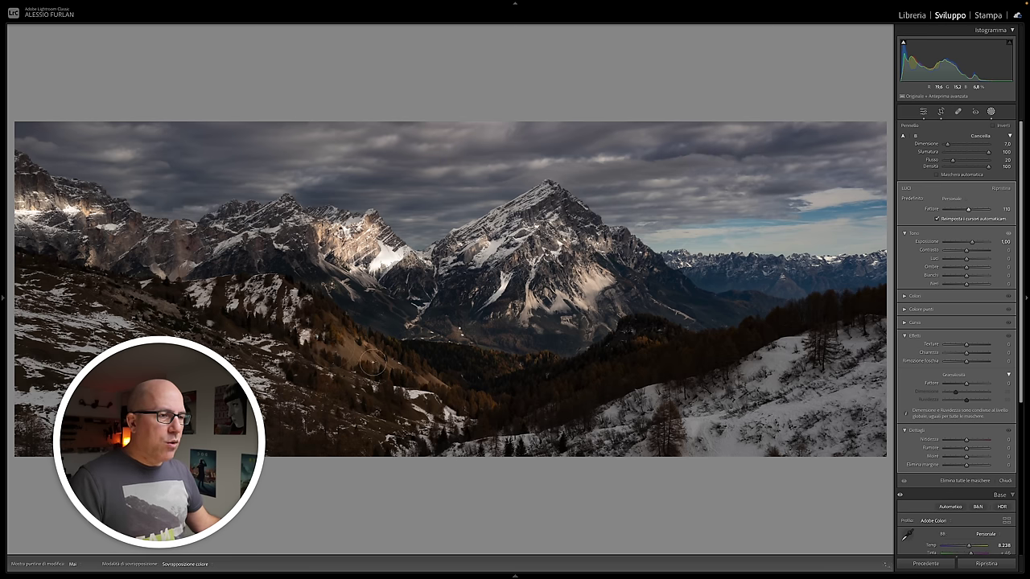
{"action": "key", "text": "h"}
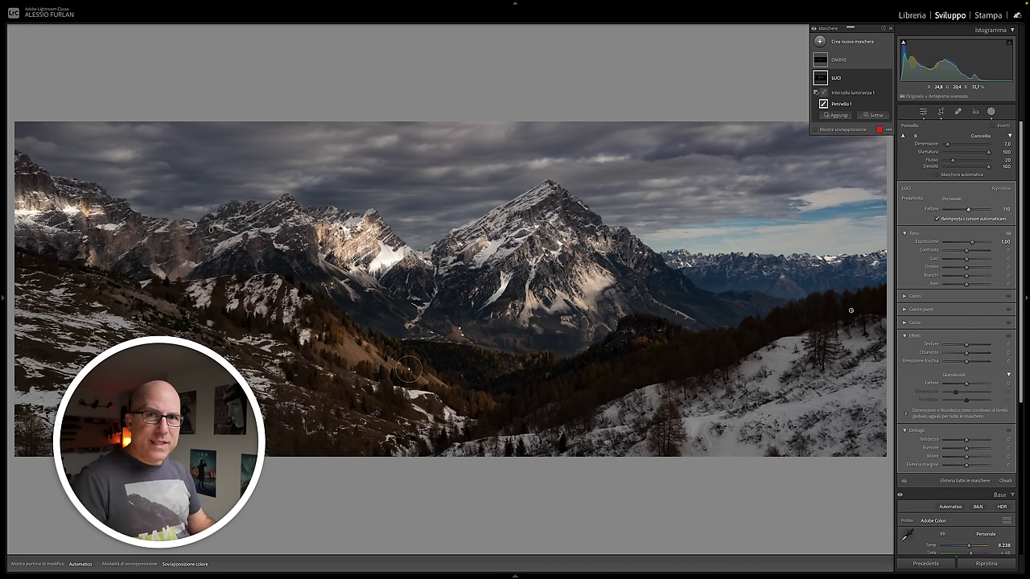
{"action": "key", "text": "h"}
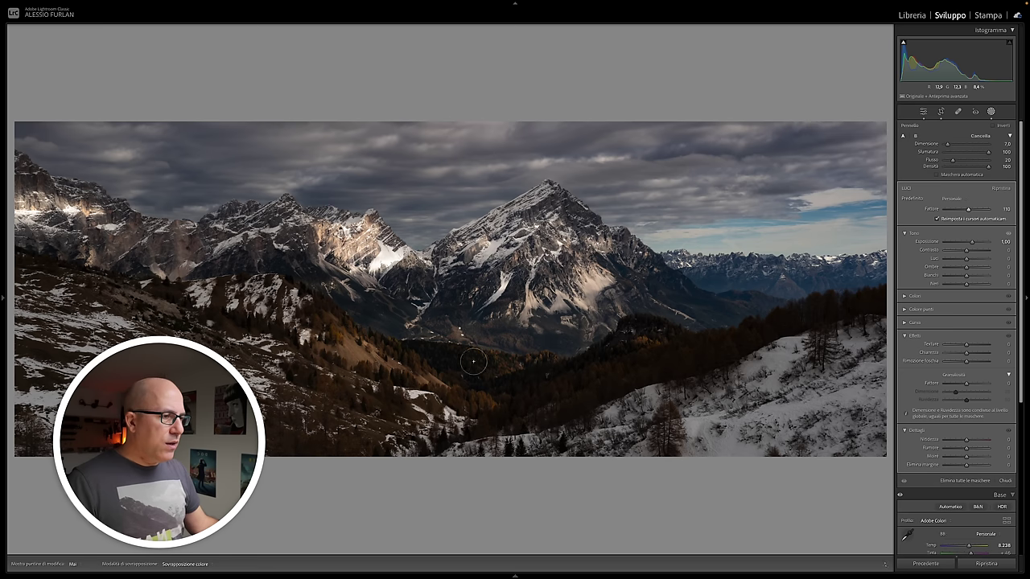
{"action": "key", "text": "h"}
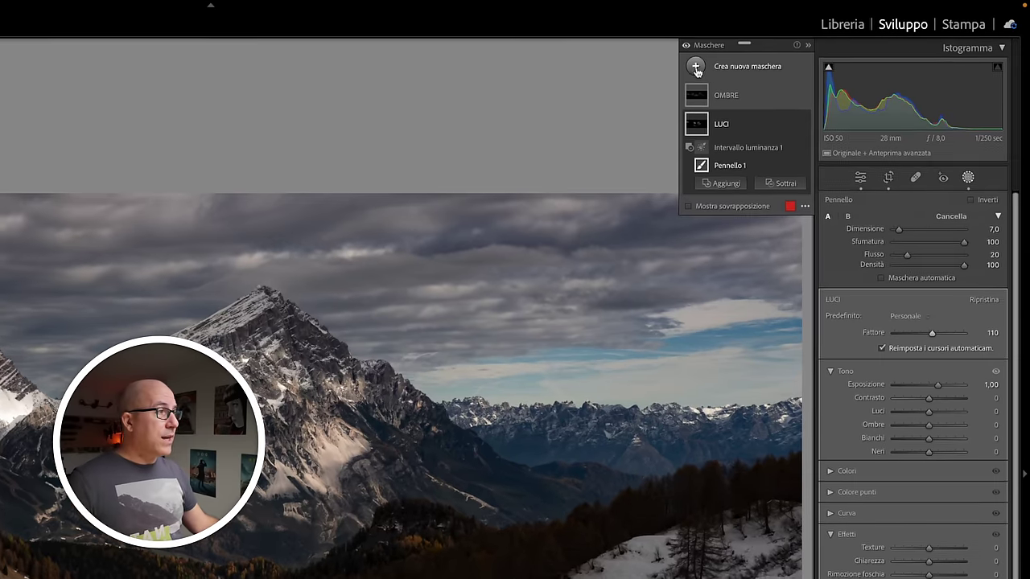
Step: Add a tilted radial gradient over the right foreground slope with Shadows +70 and feather 74
{"action": "left_click", "coordinate": [819, 43]}
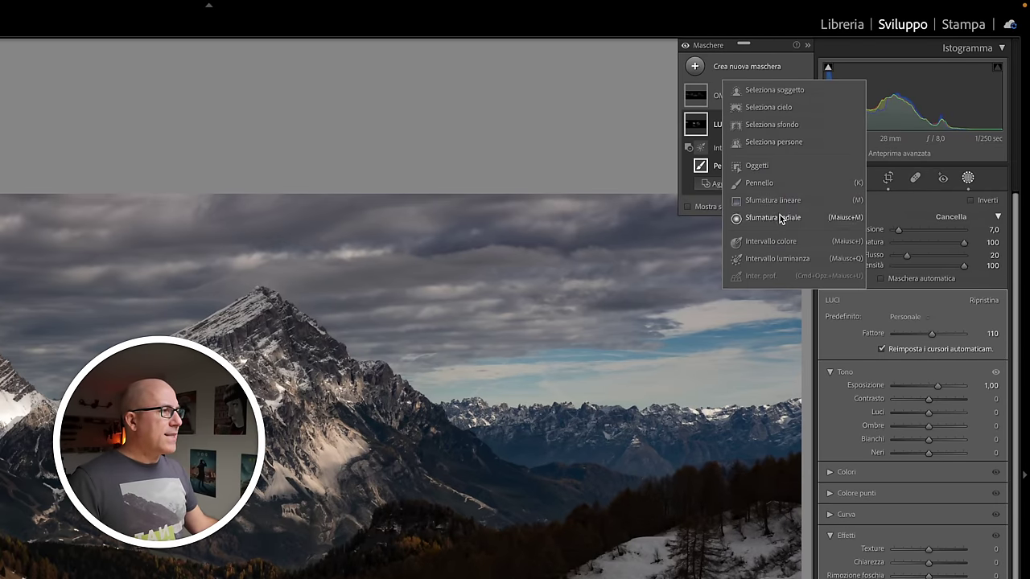
{"action": "left_click", "coordinate": [774, 217]}
{"action": "mouse_move", "coordinate": [680, 356]}
{"action": "left_mouse_down"}
{"action": "mouse_move", "coordinate": [839, 410]}
{"action": "mouse_move", "coordinate": [887, 408]}
{"action": "left_mouse_up"}
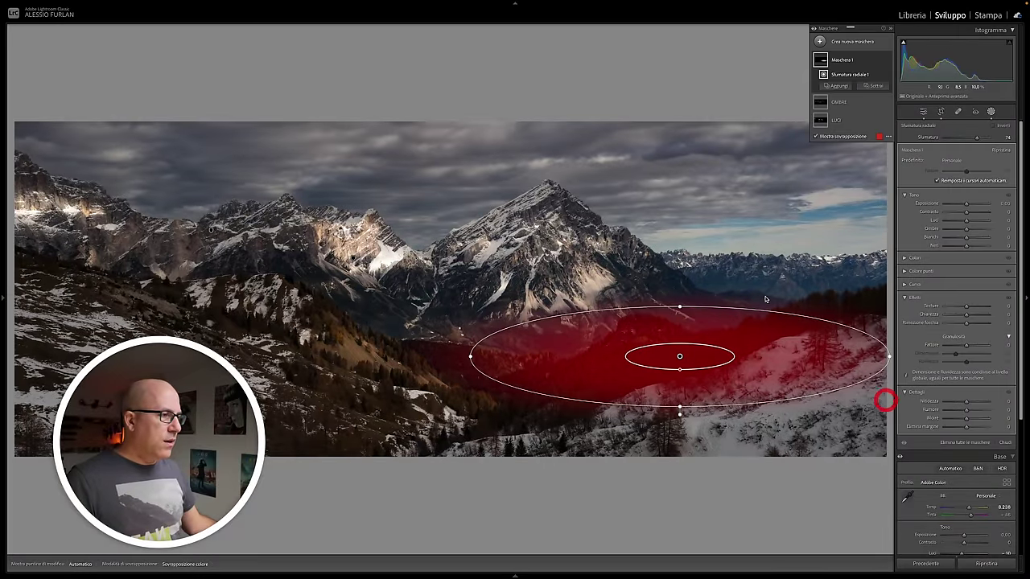
{"action": "left_click_drag", "start_coordinate": [673, 297], "coordinate": [663, 306]}
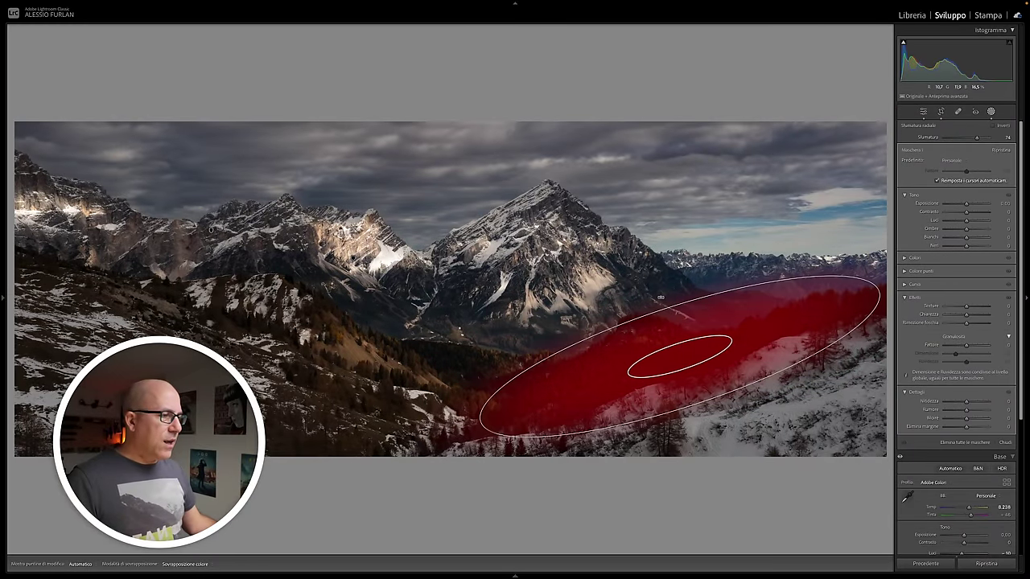
{"action": "left_click_drag", "start_coordinate": [966, 231], "coordinate": [981, 228]}
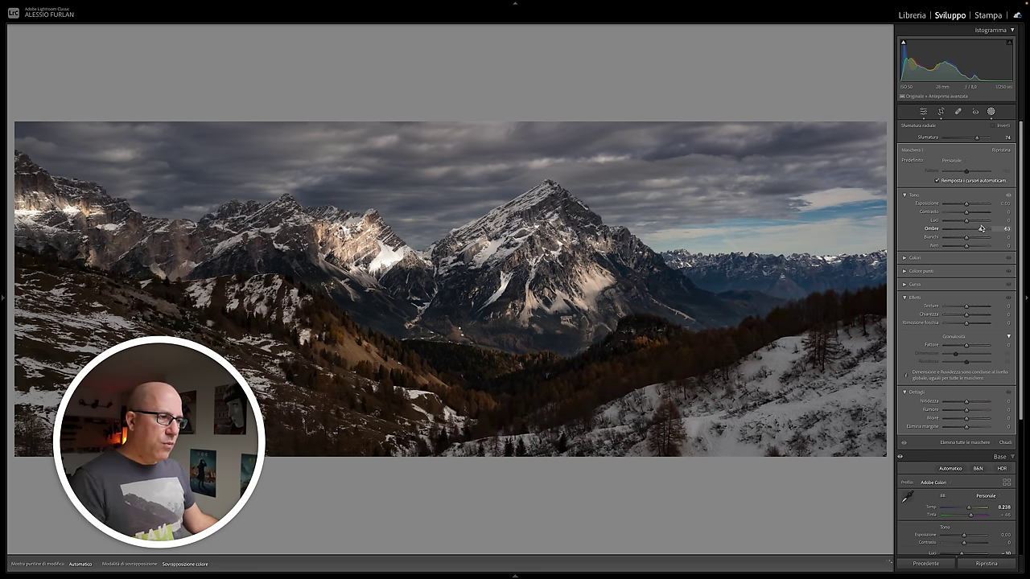
{"action": "left_click", "coordinate": [981, 228]}
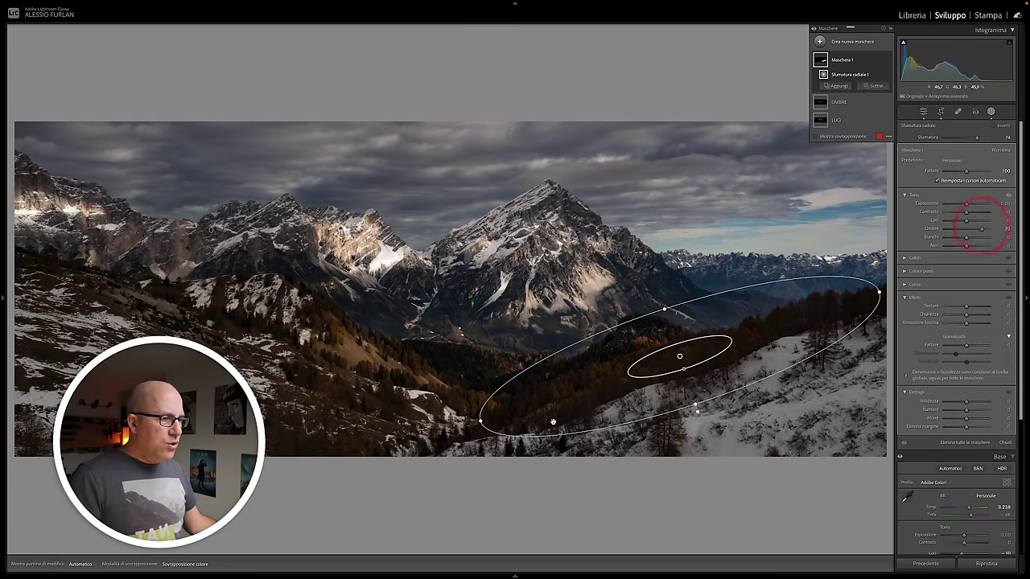
{"action": "left_click_drag", "start_coordinate": [480, 421], "coordinate": [460, 420]}
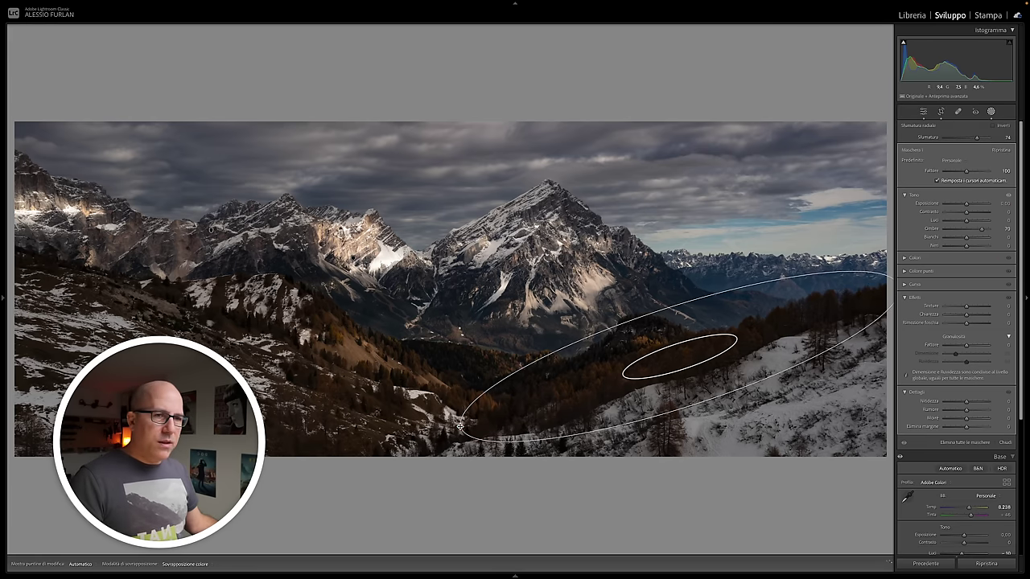
{"action": "right_click", "coordinate": [677, 358]}
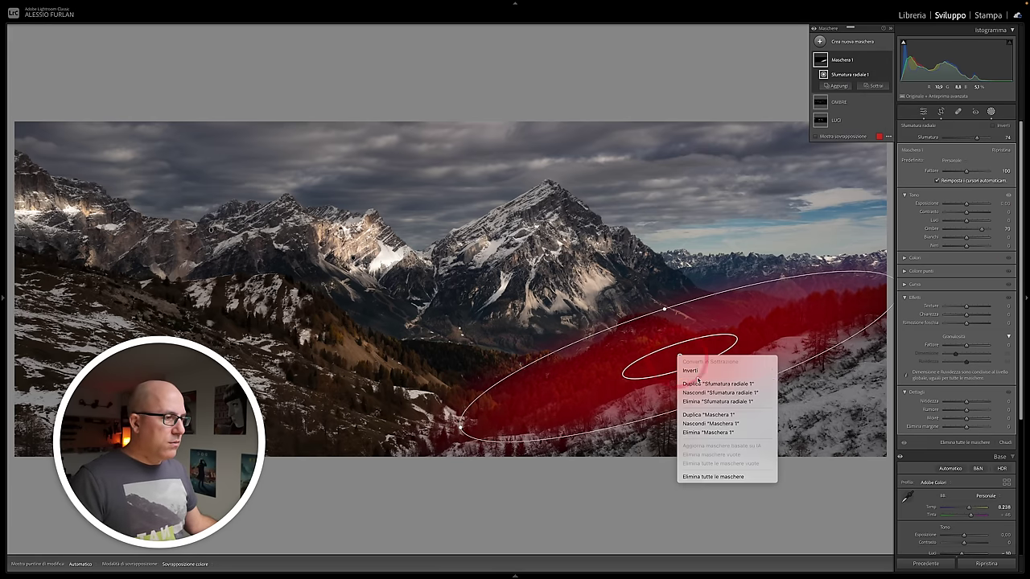
Step: Duplicate the radial gradient onto the left foreground slope with Shadows 84 and Exposure +0.60
{"action": "left_click", "coordinate": [700, 383]}
{"action": "mouse_move", "coordinate": [679, 356]}
{"action": "left_mouse_down"}
{"action": "mouse_move", "coordinate": [185, 338]}
{"action": "mouse_move", "coordinate": [136, 303]}
{"action": "left_mouse_up"}
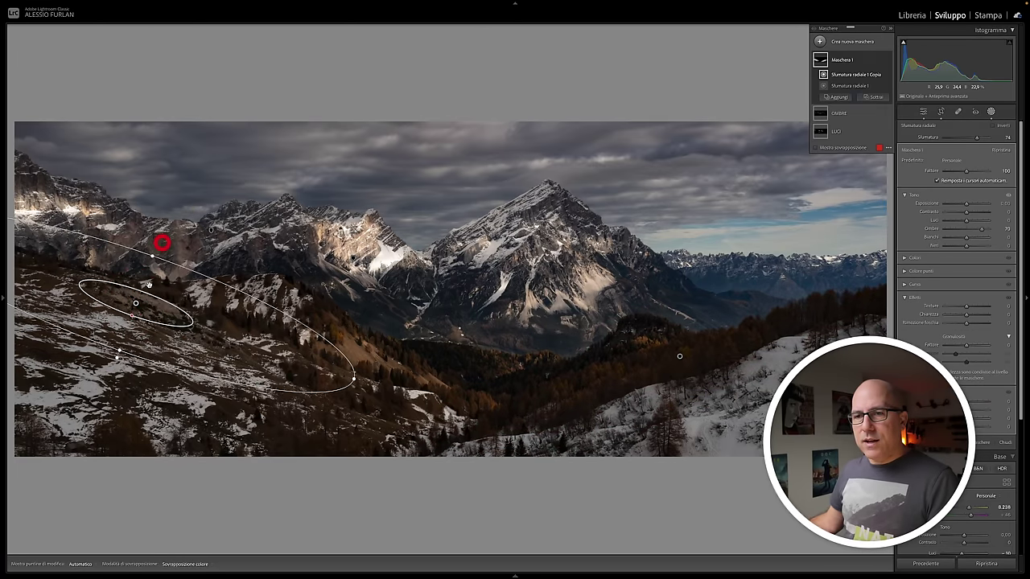
{"action": "left_click_drag", "start_coordinate": [135, 303], "coordinate": [113, 407]}
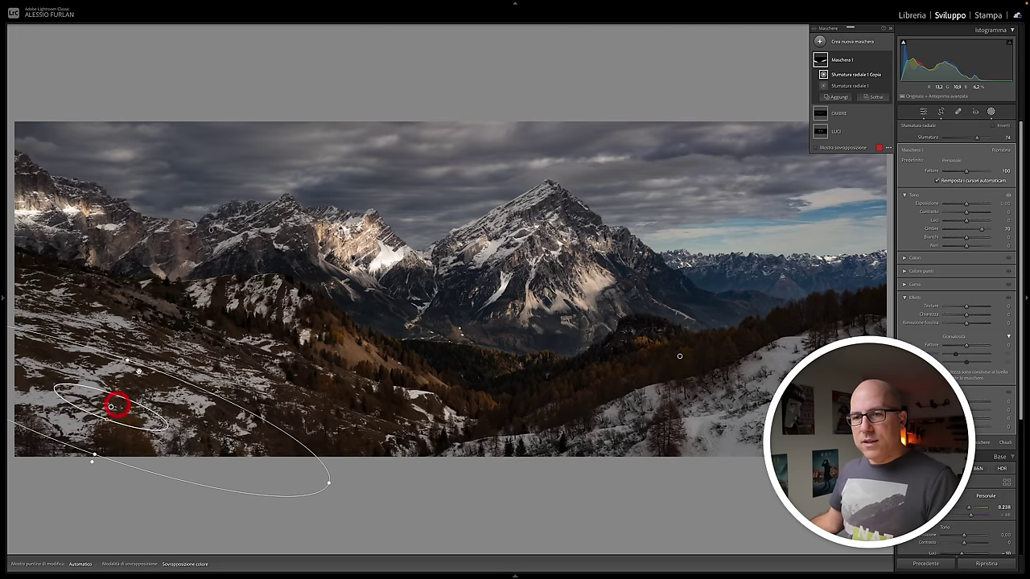
{"action": "mouse_move", "coordinate": [141, 338]}
{"action": "left_mouse_down"}
{"action": "mouse_move", "coordinate": [152, 324]}
{"action": "mouse_move", "coordinate": [175, 392]}
{"action": "left_mouse_up"}
{"action": "left_click", "coordinate": [153, 390]}
{"action": "left_click", "coordinate": [253, 307]}
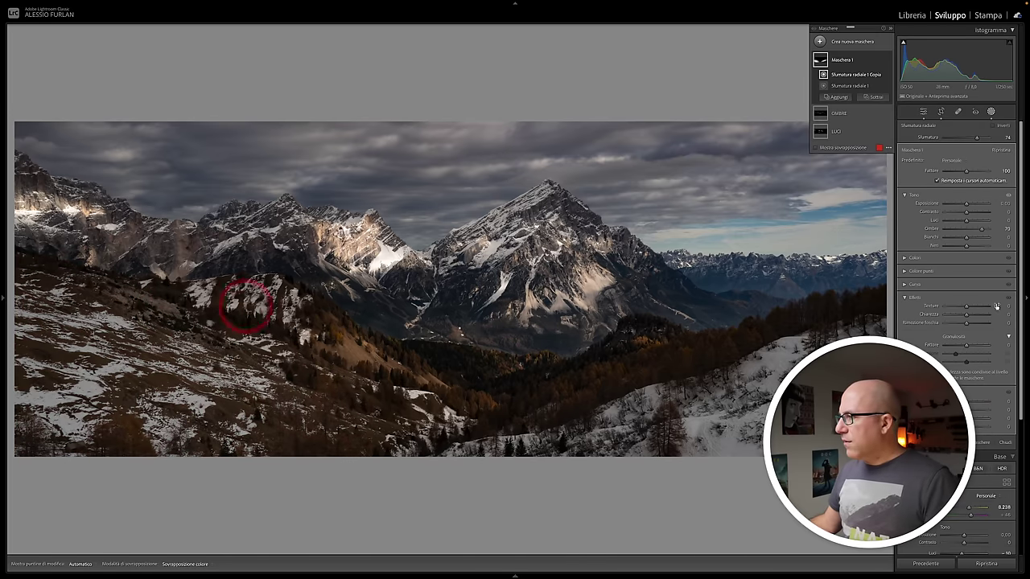
{"action": "left_click_drag", "start_coordinate": [980, 231], "coordinate": [970, 203]}
{"action": "left_click", "coordinate": [966, 205]}
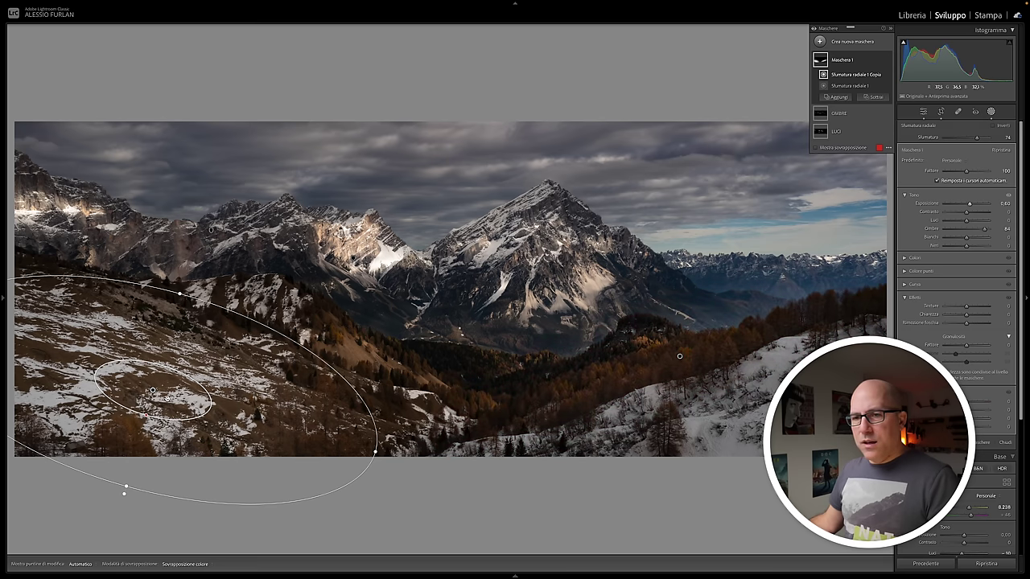
Step: Duplicate the gradient again and reshape the copy into a tilted ellipse on the upper-left slope
{"action": "right_click", "coordinate": [152, 391]}
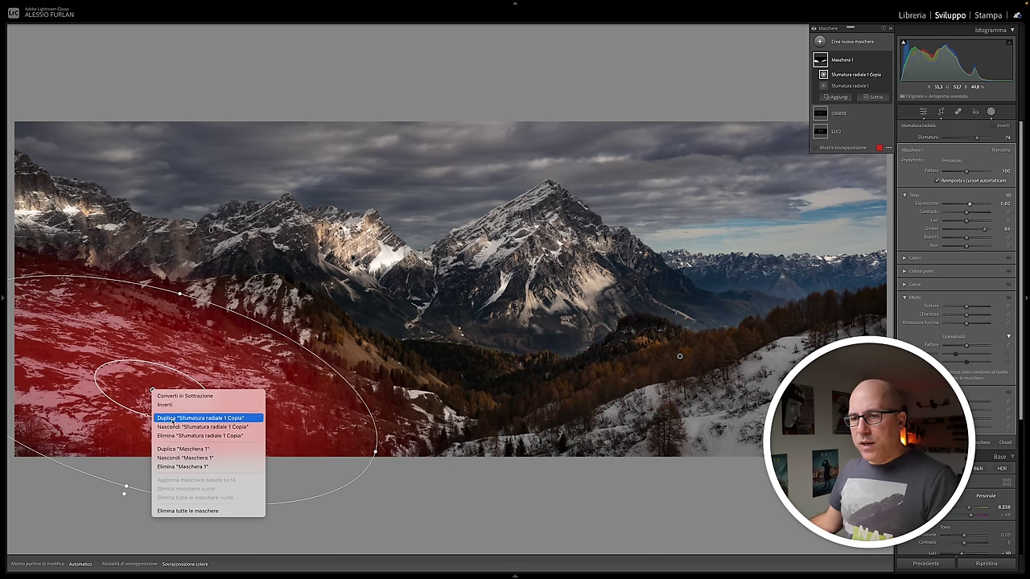
{"action": "left_click", "coordinate": [171, 417]}
{"action": "left_click_drag", "start_coordinate": [152, 391], "coordinate": [280, 301]}
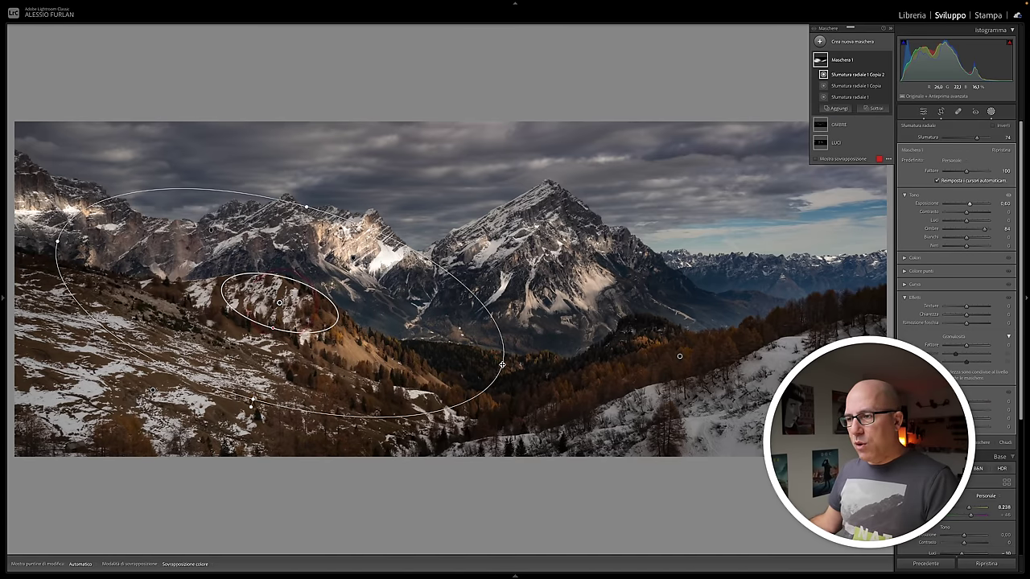
{"action": "left_click_drag", "start_coordinate": [501, 367], "coordinate": [383, 330]}
{"action": "mouse_move", "coordinate": [308, 208]}
{"action": "left_mouse_down"}
{"action": "mouse_move", "coordinate": [287, 272]}
{"action": "mouse_move", "coordinate": [263, 306]}
{"action": "mouse_move", "coordinate": [197, 303]}
{"action": "left_mouse_up"}
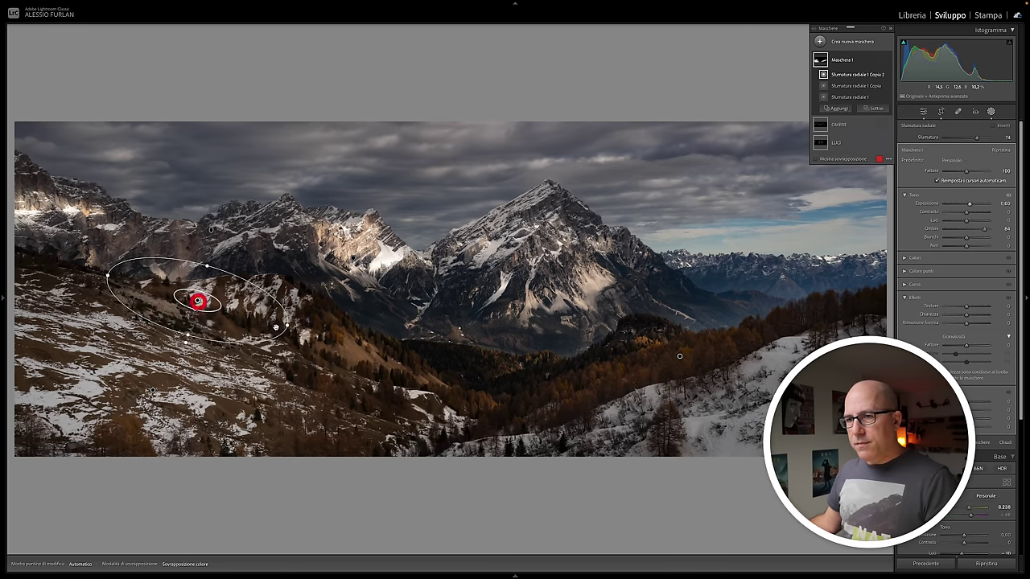
{"action": "left_click_drag", "start_coordinate": [287, 324], "coordinate": [317, 319]}
{"action": "left_click_drag", "start_coordinate": [200, 303], "coordinate": [228, 299]}
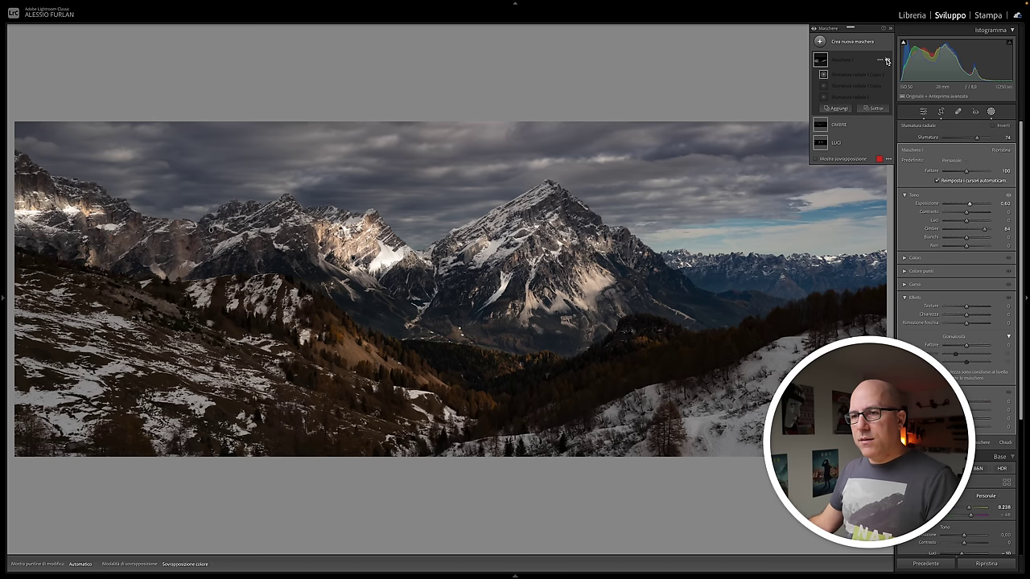
{"action": "left_click", "coordinate": [887, 61]}
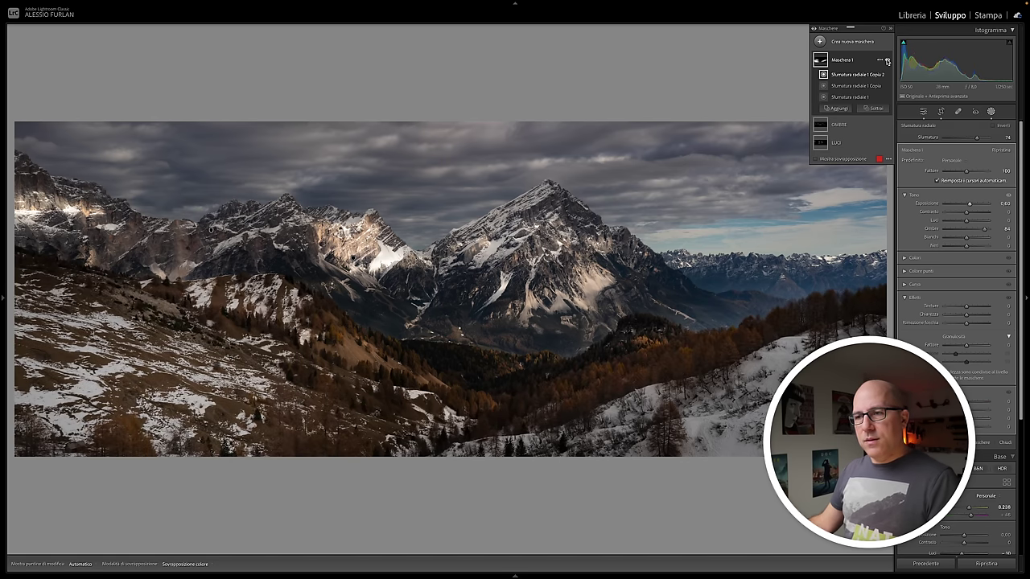
{"action": "left_click", "coordinate": [886, 61]}
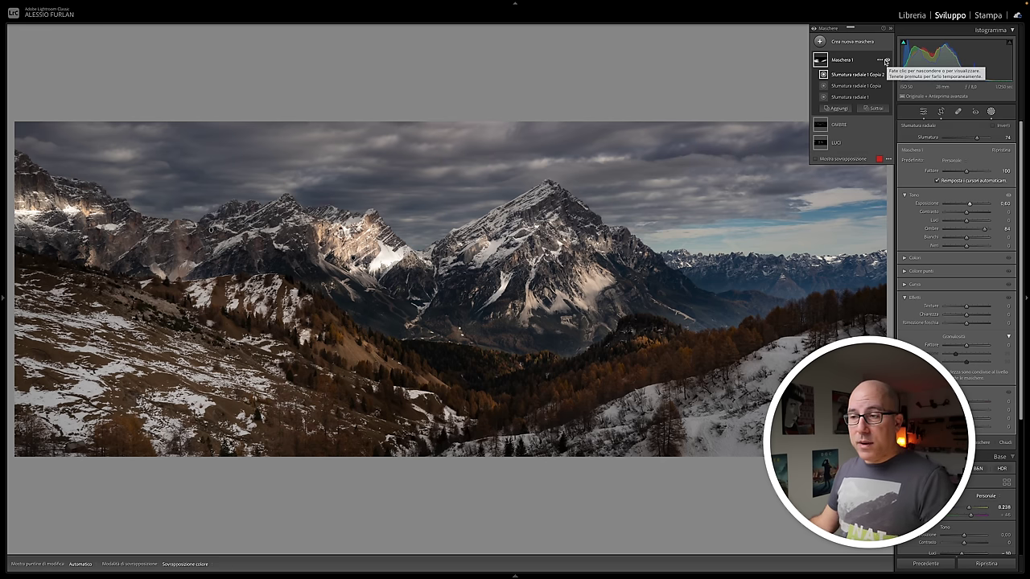
{"action": "mouse_move", "coordinate": [680, 356]}
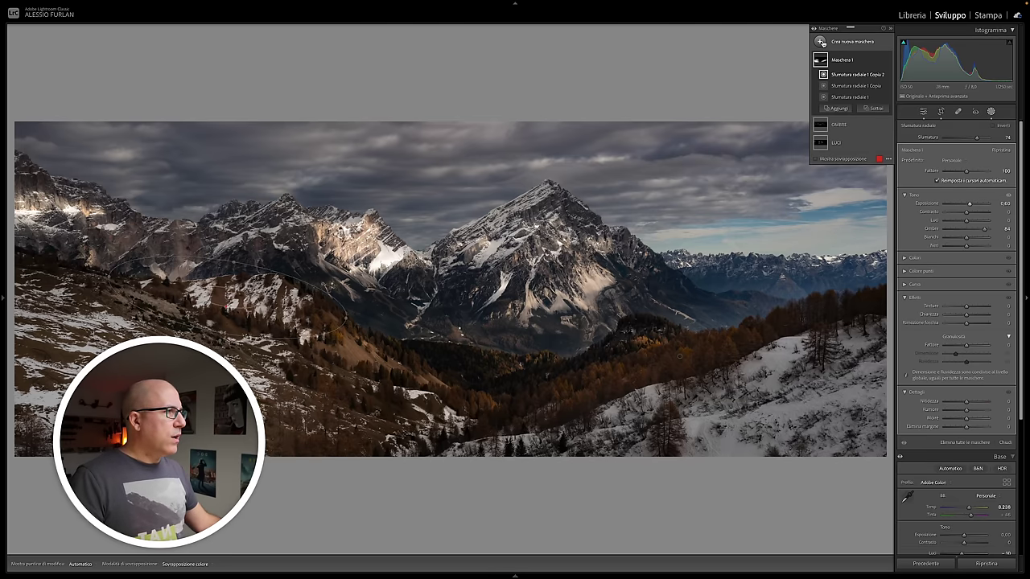
Step: Add a linear gradient brightening the lower-right snowy slope's exposure, then close Masking
{"action": "left_click", "coordinate": [820, 41]}
{"action": "left_click", "coordinate": [861, 123]}
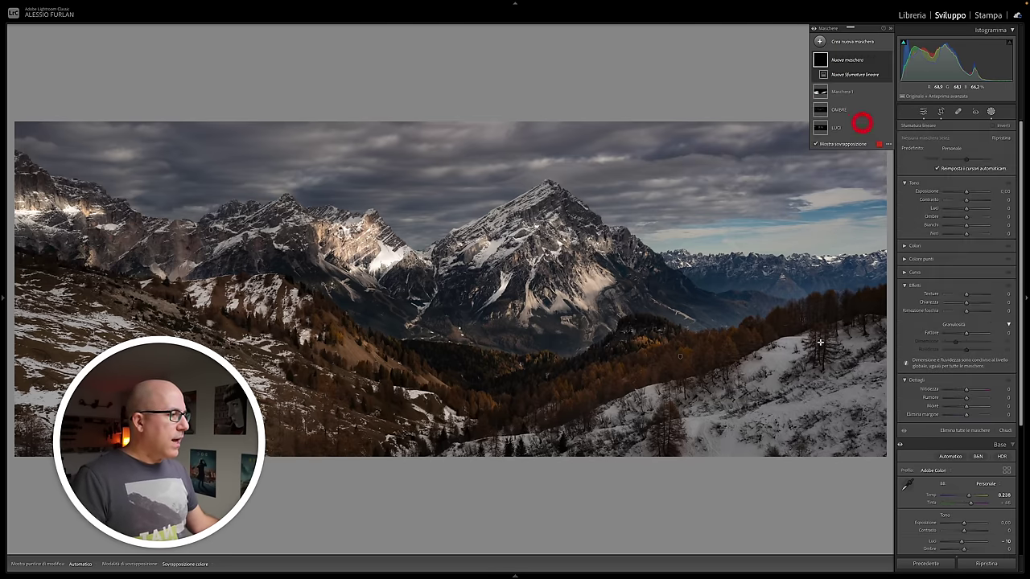
{"action": "left_click_drag", "start_coordinate": [805, 421], "coordinate": [764, 322]}
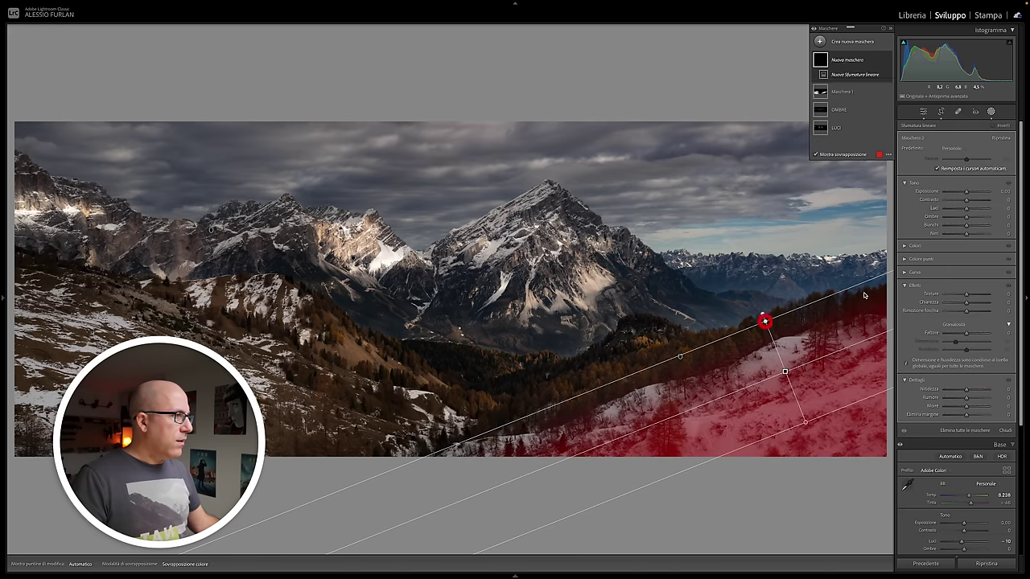
{"action": "left_click_drag", "start_coordinate": [966, 191], "coordinate": [969, 193]}
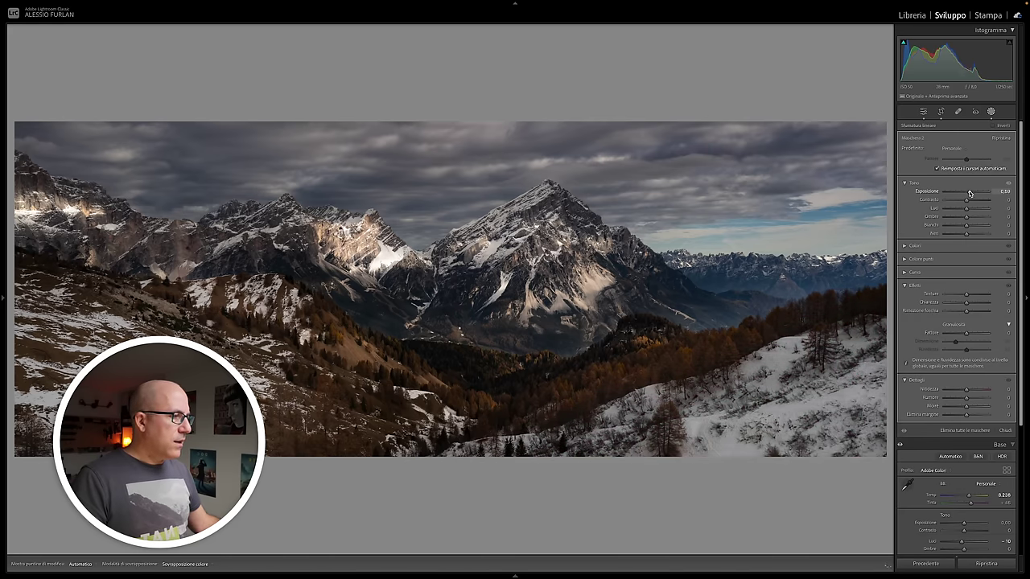
{"action": "left_click_drag", "start_coordinate": [883, 291], "coordinate": [770, 424]}
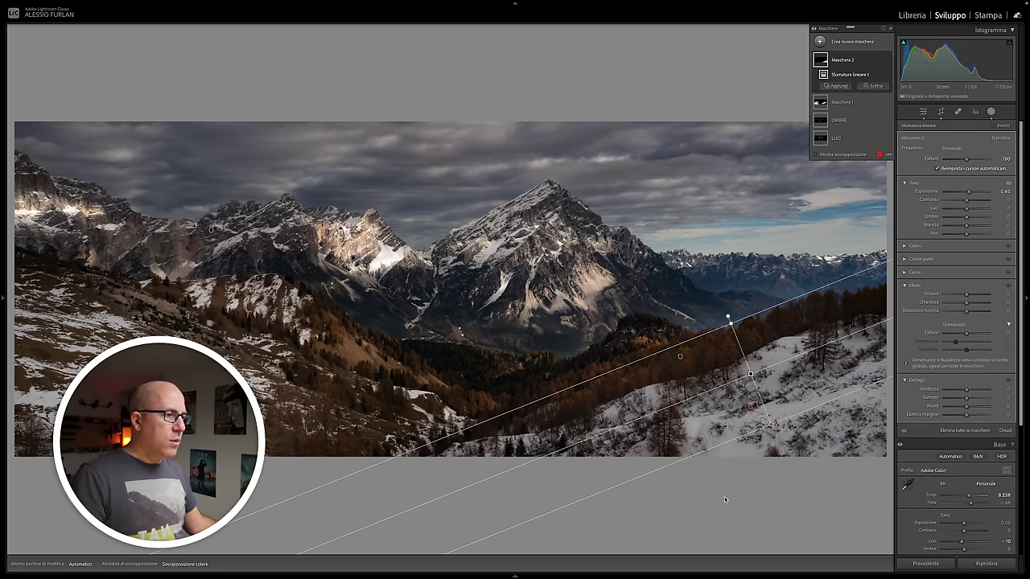
{"action": "left_click", "coordinate": [990, 111]}
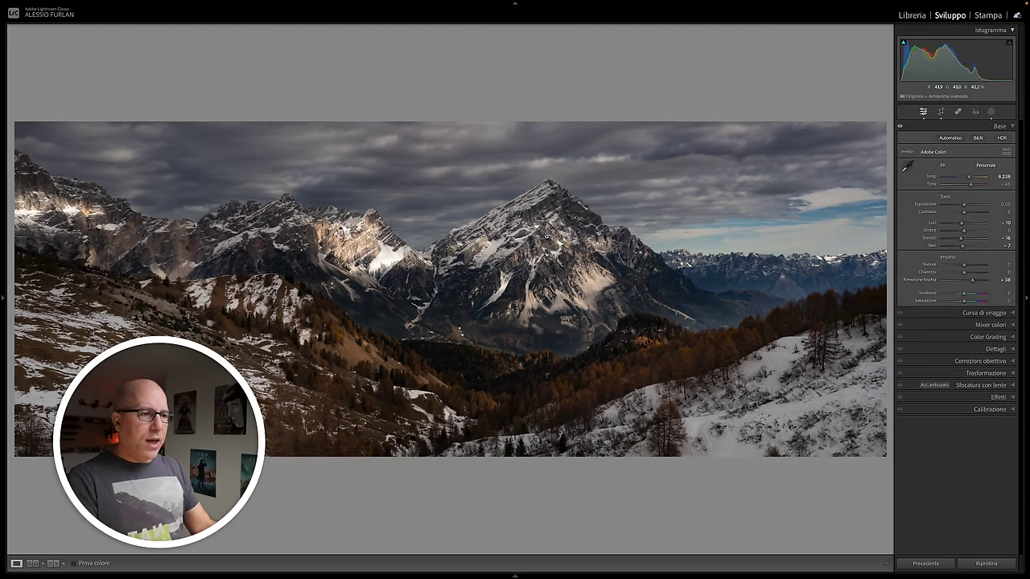
{"action": "key", "text": "backslash"}
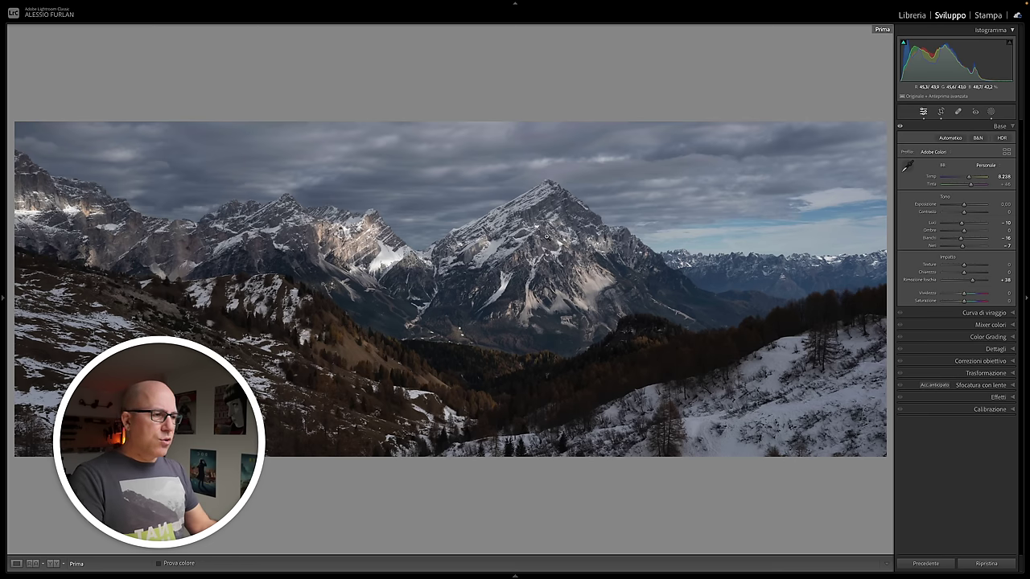
{"action": "key", "text": "backslash"}
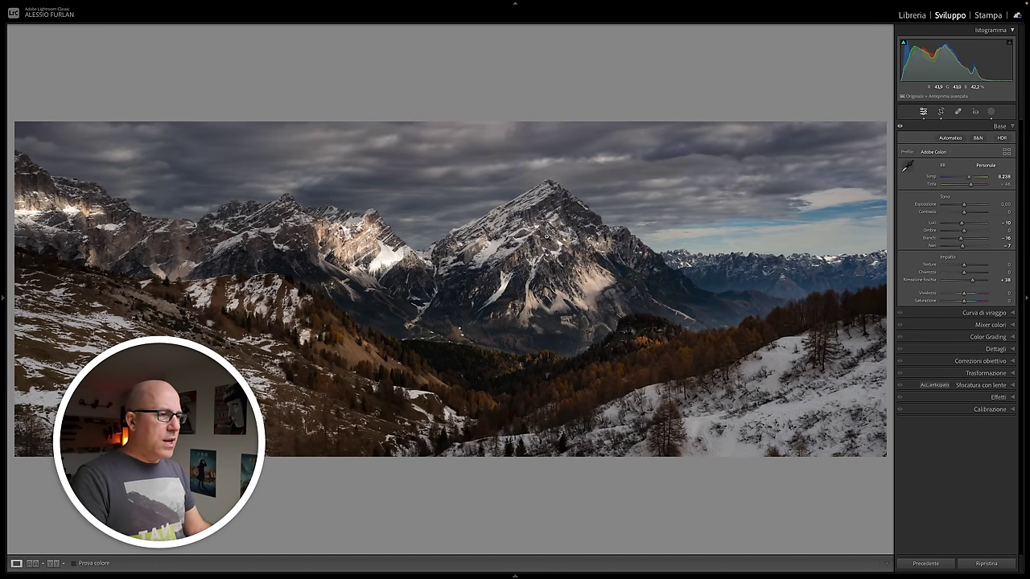
{"action": "key", "text": "backslash"}
{"action": "key", "text": "backslash"}
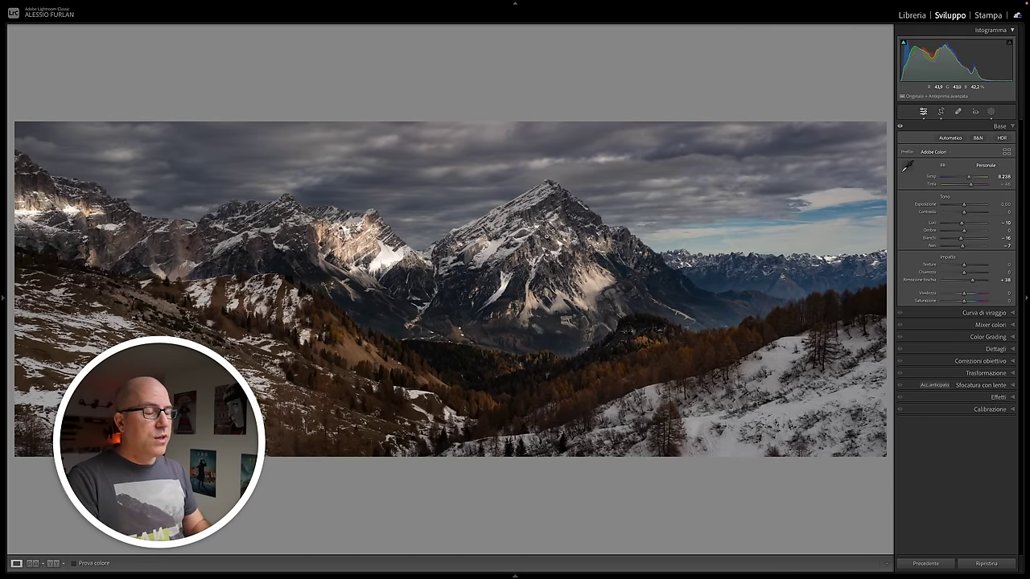
{"action": "key", "text": "backslash"}
{"action": "key", "text": "backslash"}
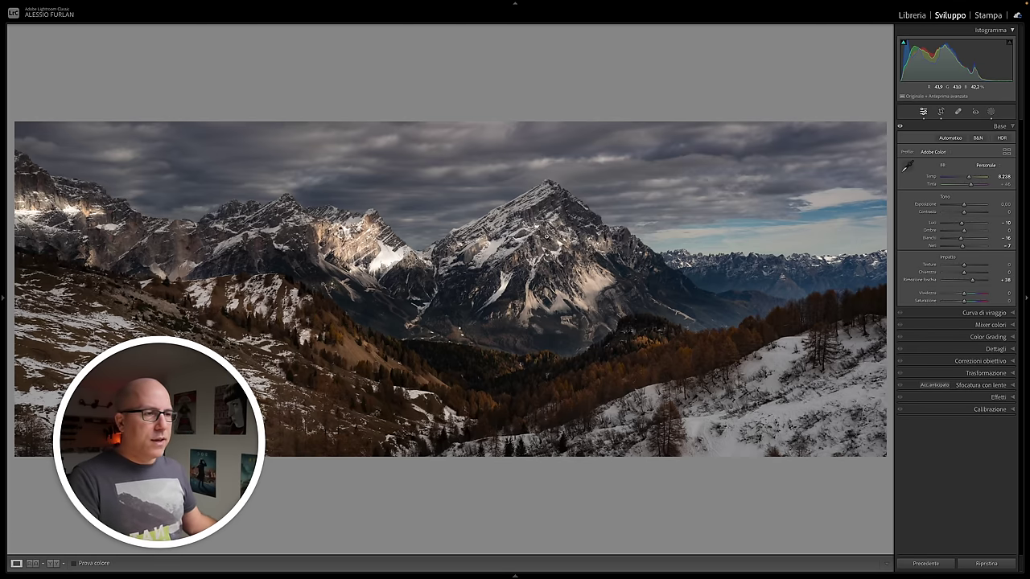
{"action": "key", "text": "backslash"}
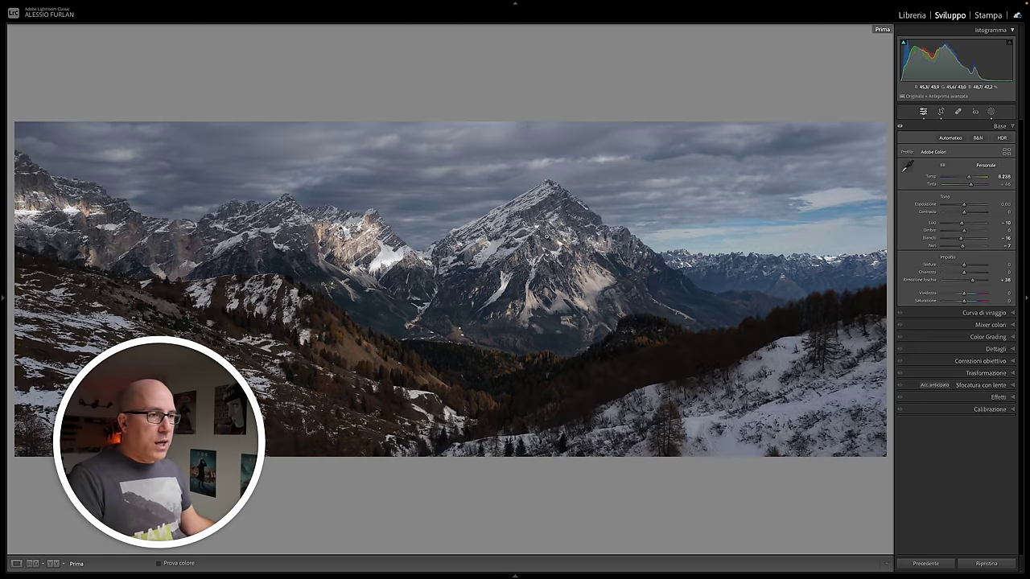
{"action": "key", "text": "backslash"}
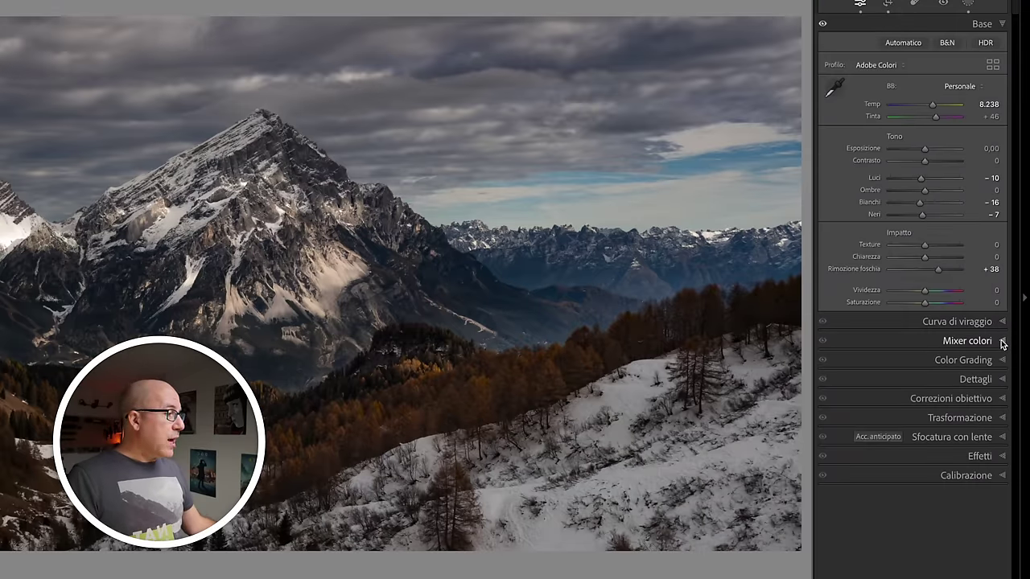
Step: Preview Purple and Magenta at +100 in HSL Saturation, then set both to -100
{"action": "left_click", "coordinate": [1002, 343]}
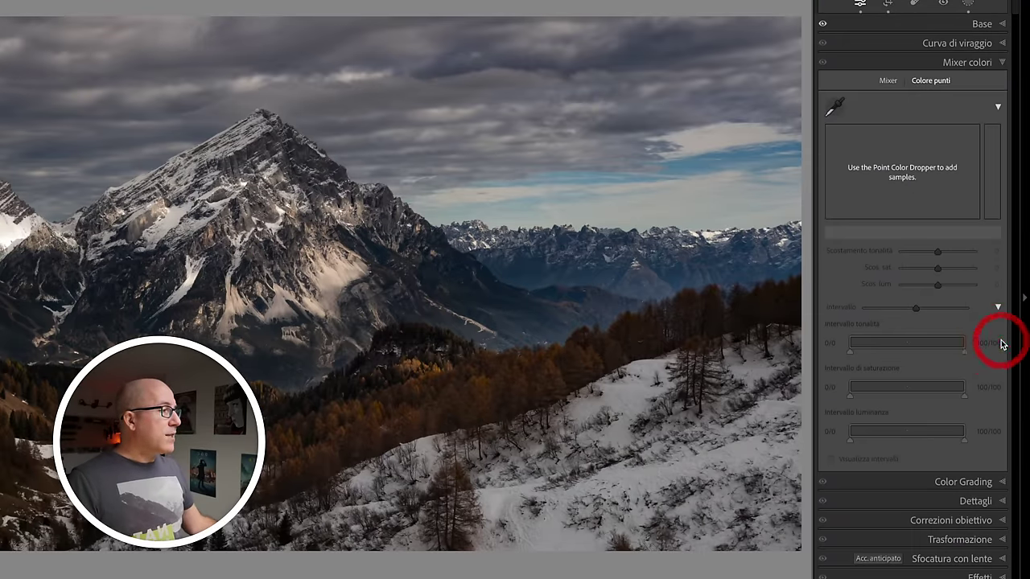
{"action": "left_click", "coordinate": [884, 82]}
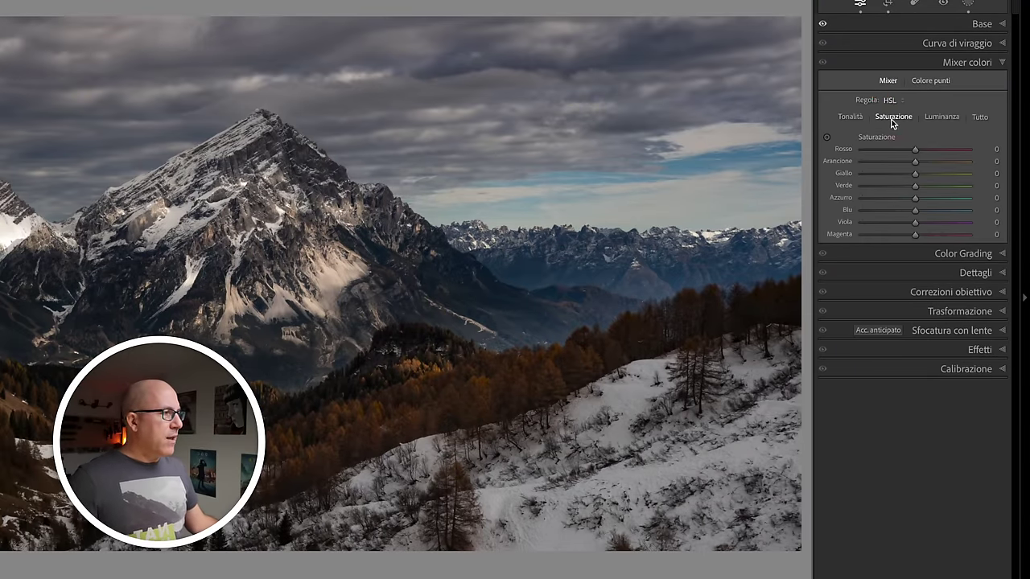
{"action": "left_click_drag", "start_coordinate": [915, 222], "coordinate": [997, 225]}
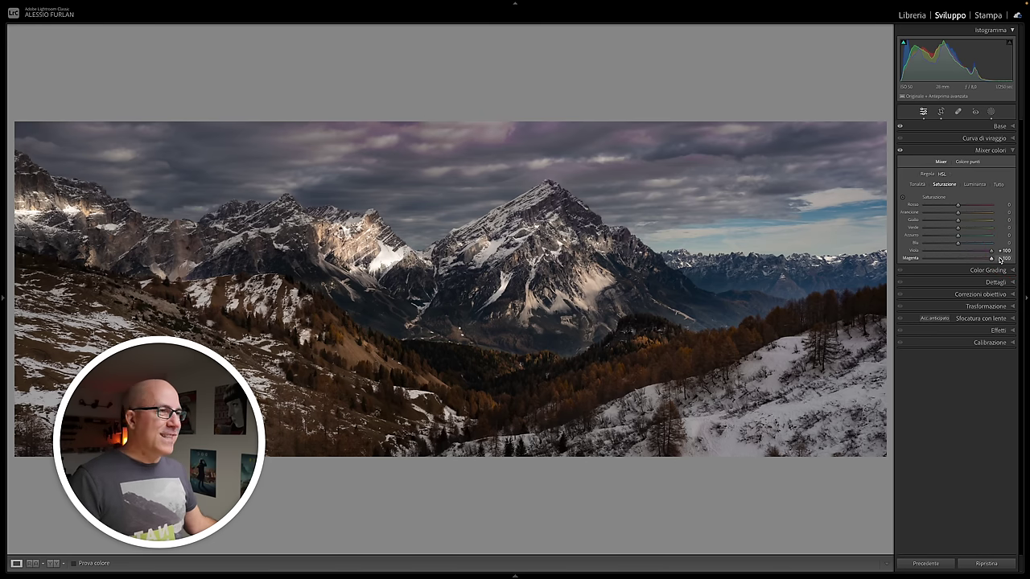
{"action": "left_click", "coordinate": [998, 259]}
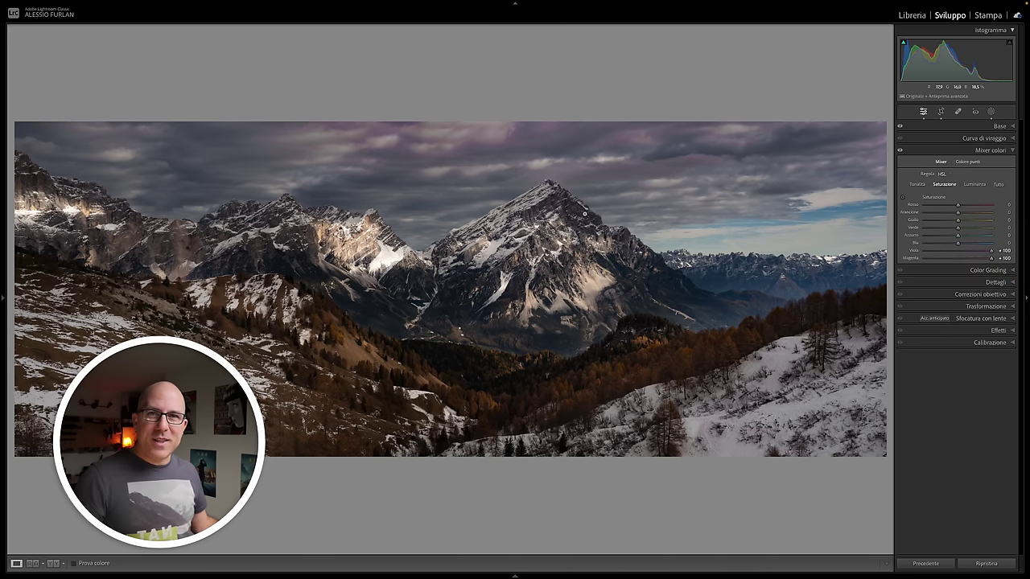
{"action": "left_click", "coordinate": [958, 251]}
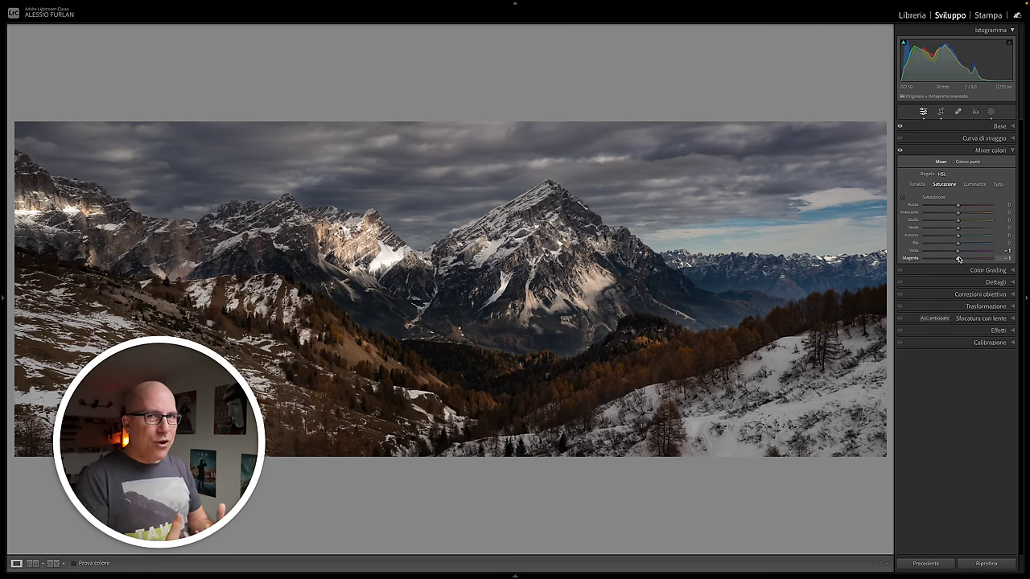
{"action": "mouse_move", "coordinate": [956, 253]}
{"action": "left_mouse_down"}
{"action": "mouse_move", "coordinate": [907, 249]}
{"action": "mouse_move", "coordinate": [917, 259]}
{"action": "left_mouse_up"}
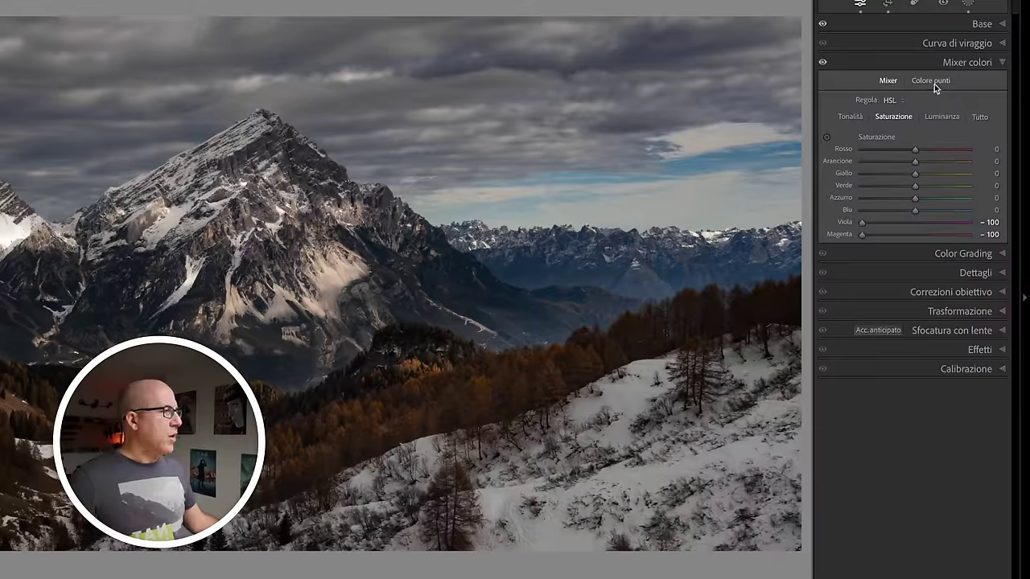
Step: Sample the distant valley's blue in Point Color and set Sat Shift -90, Lum Shift about -48
{"action": "left_click", "coordinate": [970, 163]}
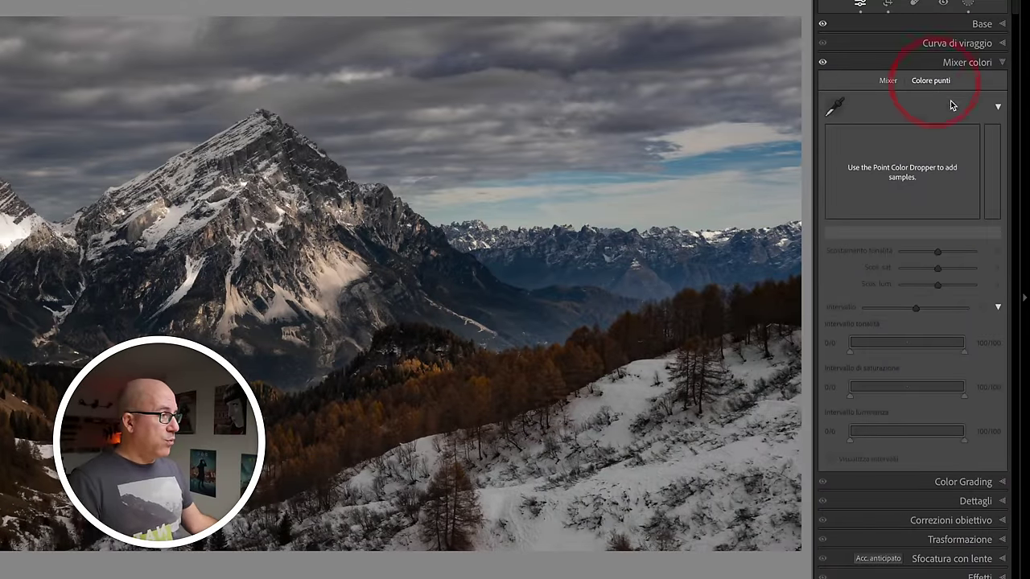
{"action": "left_click", "coordinate": [834, 107]}
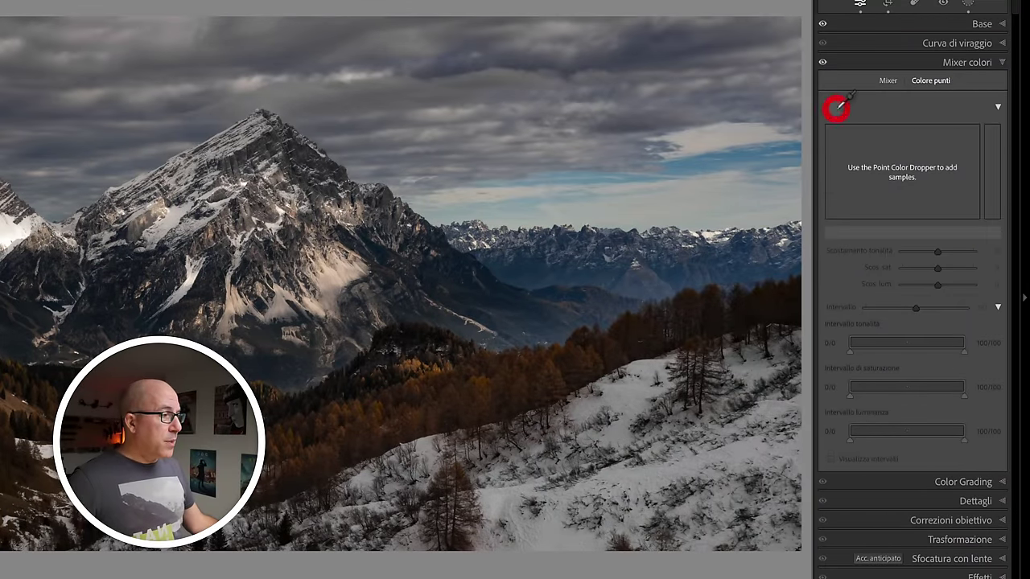
{"action": "left_click", "coordinate": [651, 339]}
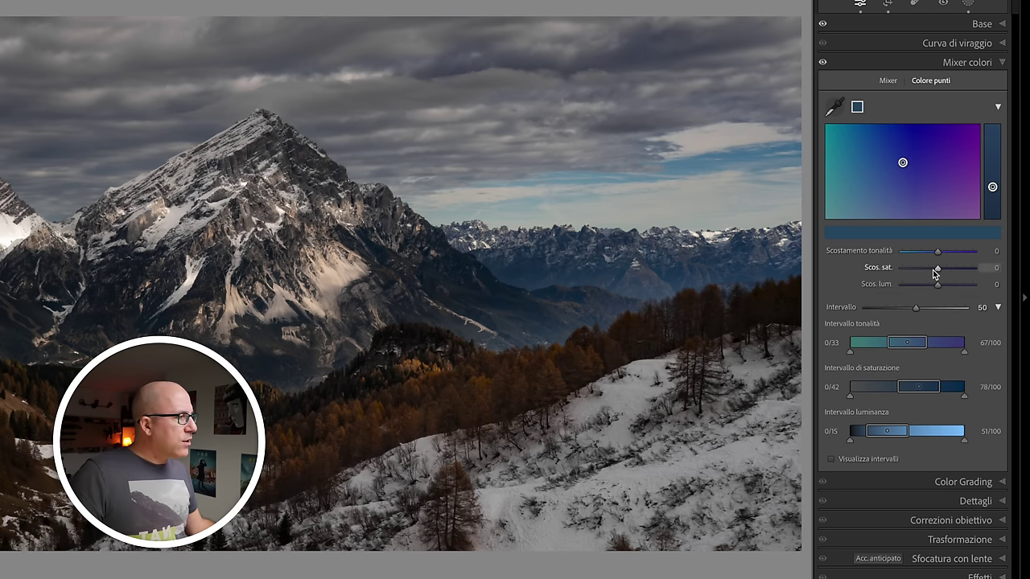
{"action": "mouse_move", "coordinate": [937, 270]}
{"action": "left_mouse_down"}
{"action": "mouse_move", "coordinate": [893, 270]}
{"action": "mouse_move", "coordinate": [913, 271]}
{"action": "mouse_move", "coordinate": [903, 271]}
{"action": "left_mouse_up"}
{"action": "left_click", "coordinate": [904, 272]}
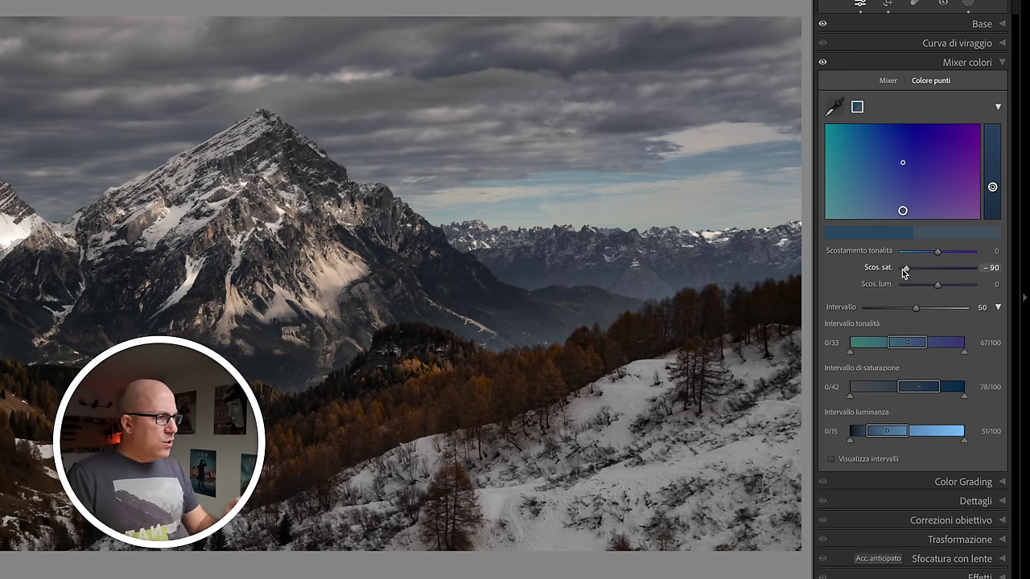
{"action": "left_click_drag", "start_coordinate": [936, 286], "coordinate": [915, 293]}
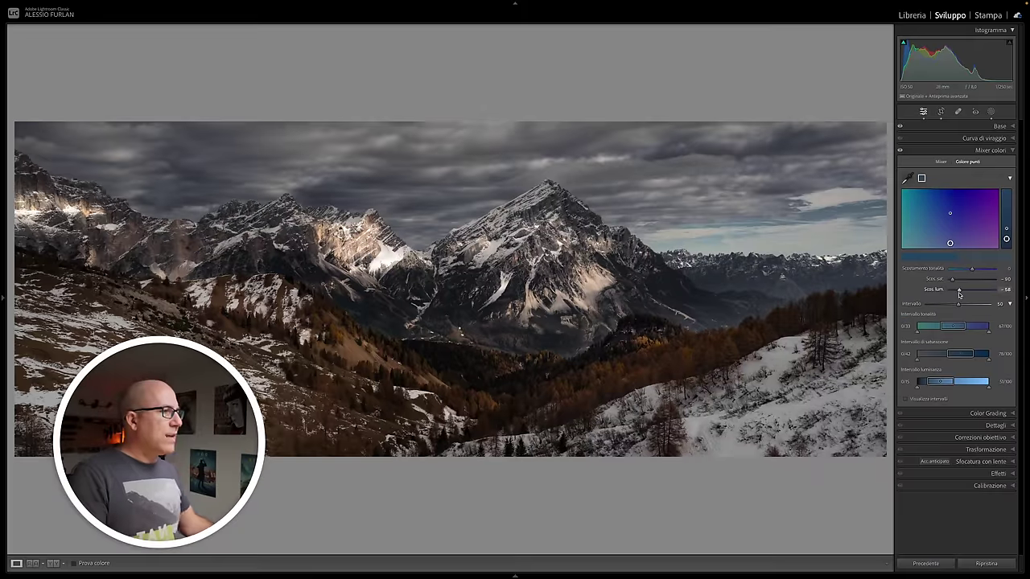
{"action": "left_click_drag", "start_coordinate": [958, 290], "coordinate": [961, 292]}
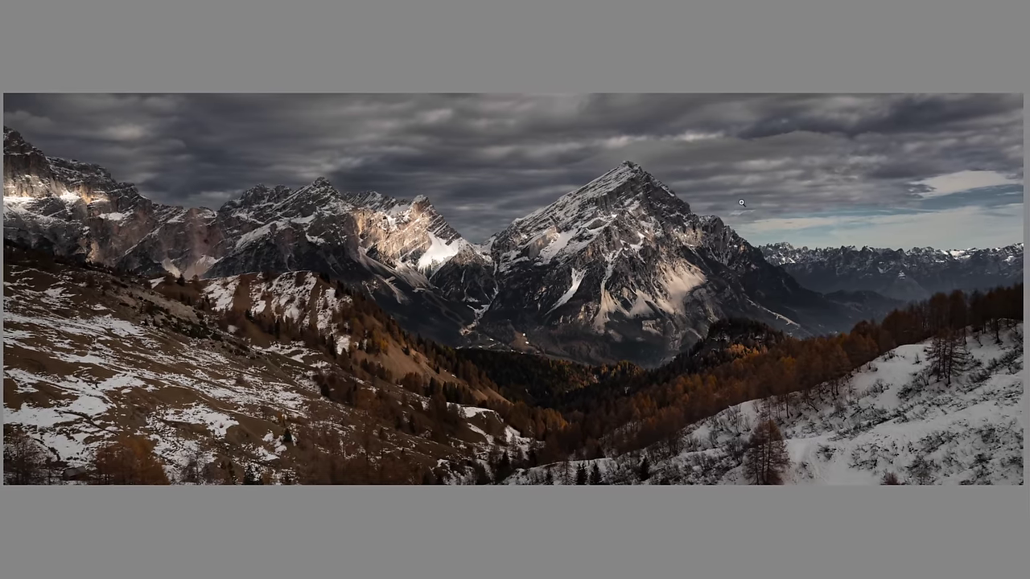
{"action": "key", "text": "backslash"}
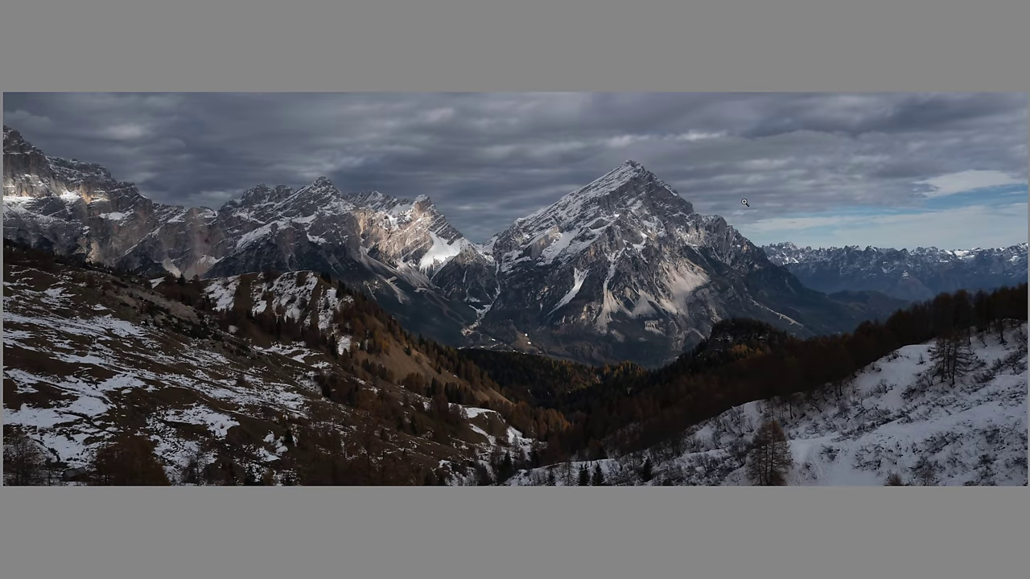
{"action": "key", "text": "backslash"}
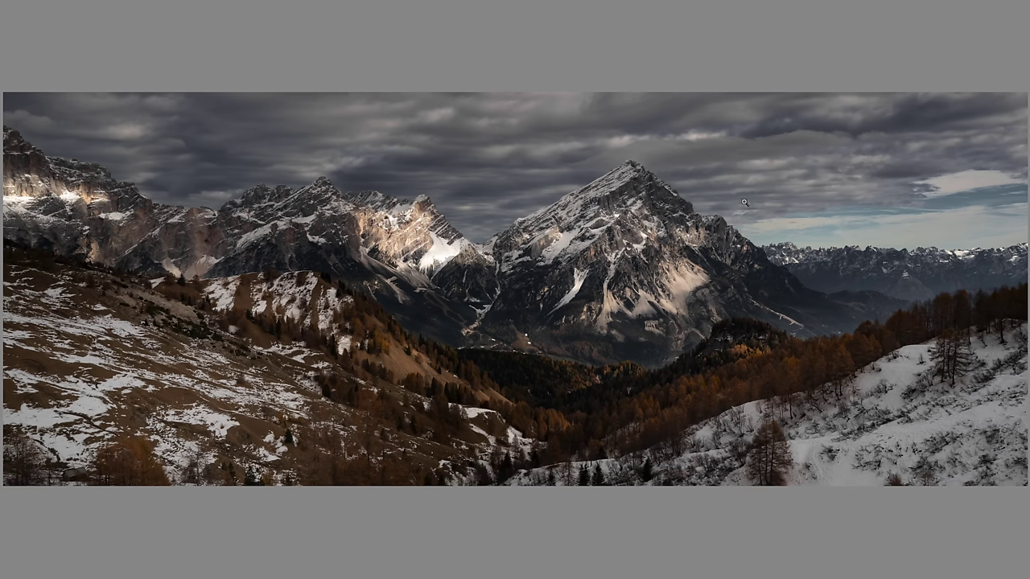